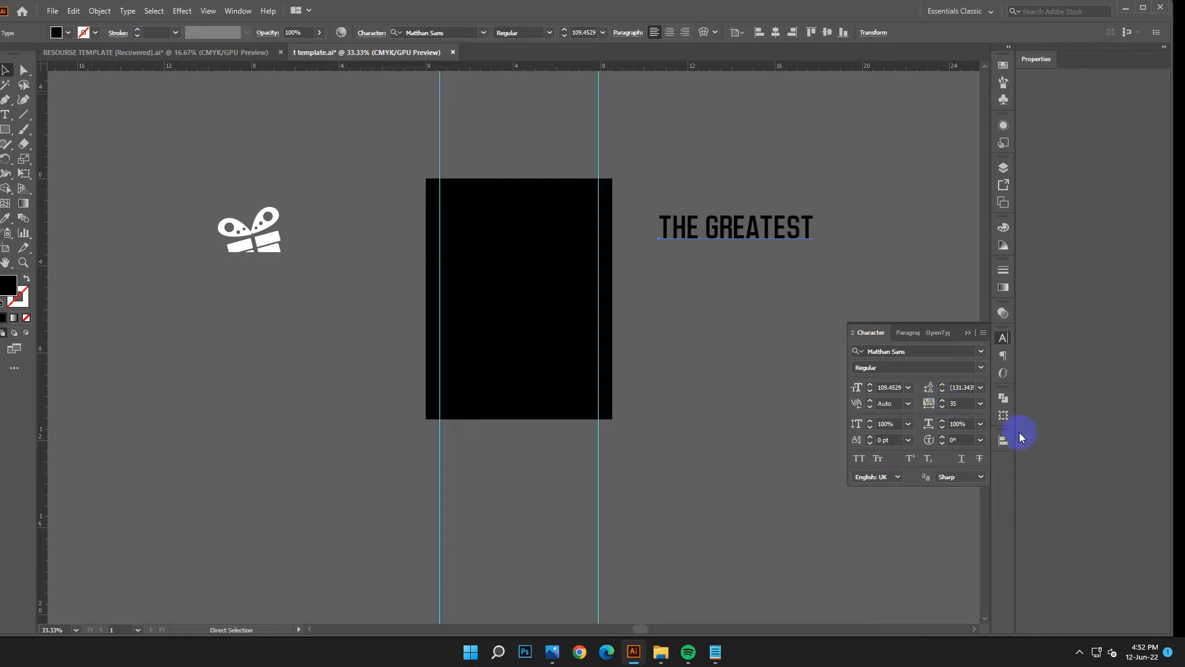
Recolour the "THE GREATEST" text white by sampling the gift icon
left_click(1003, 339)
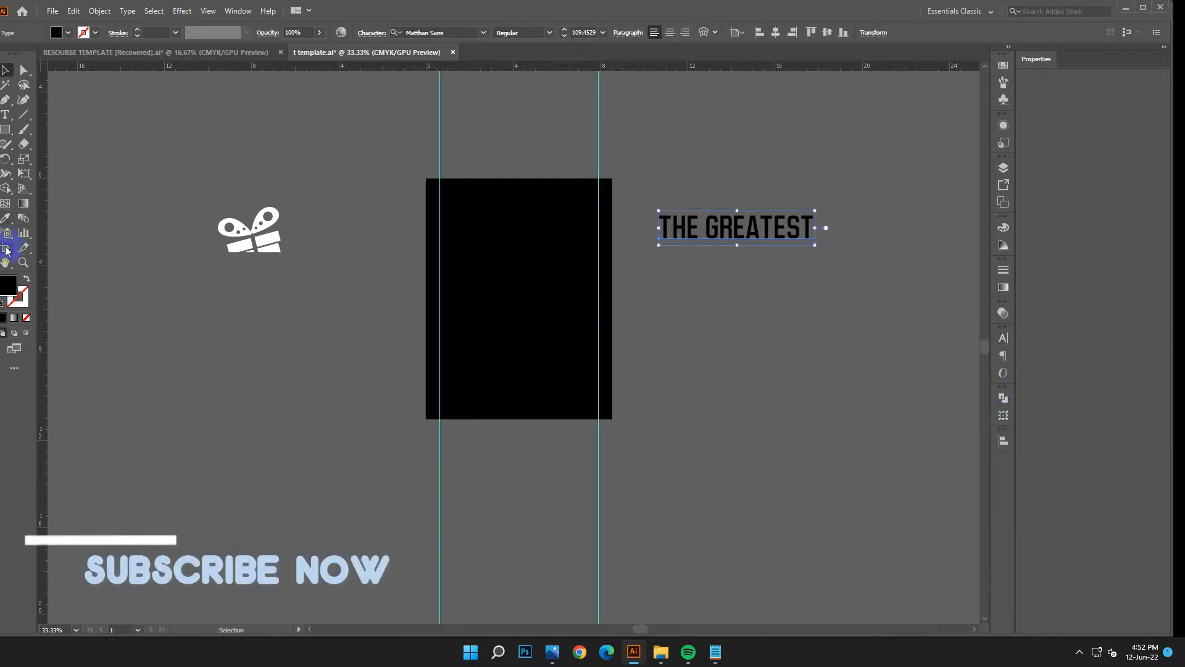
left_click(281, 234)
key("v")
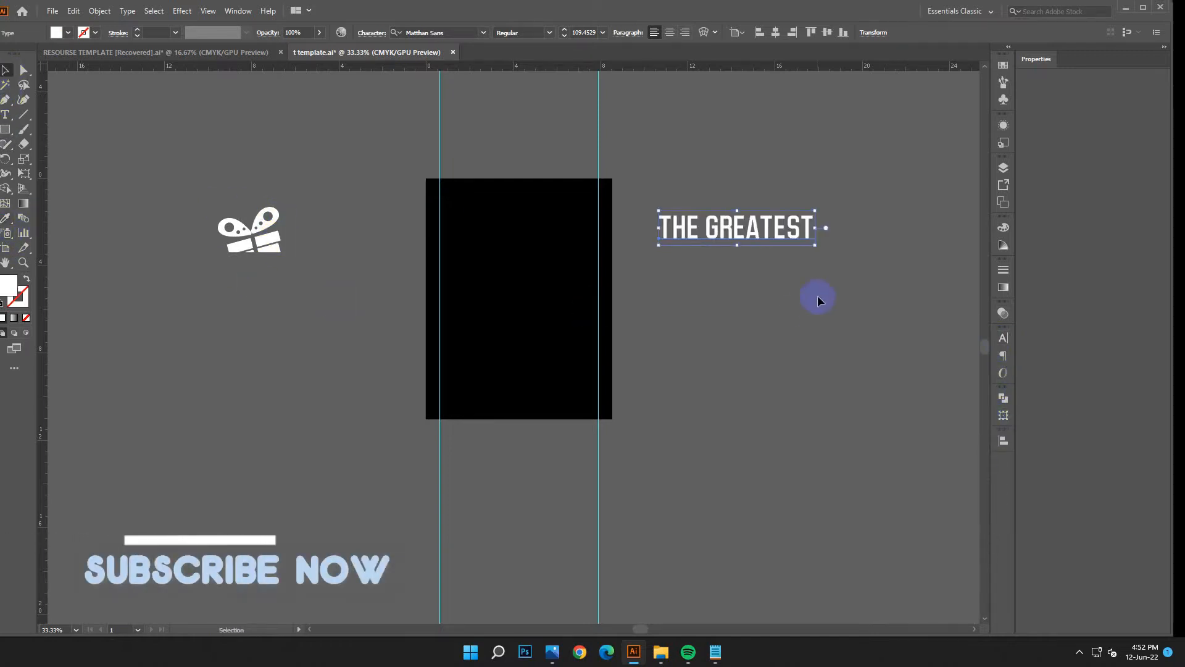
Move the "THE GREATEST" text onto the upper part of the black artboard and scale it to span the two vertical guides
left_click_drag(760, 228, 599, 277)
key("ctrl+plus")
key("ctrl+plus")
left_click_drag(728, 565, 761, 453)
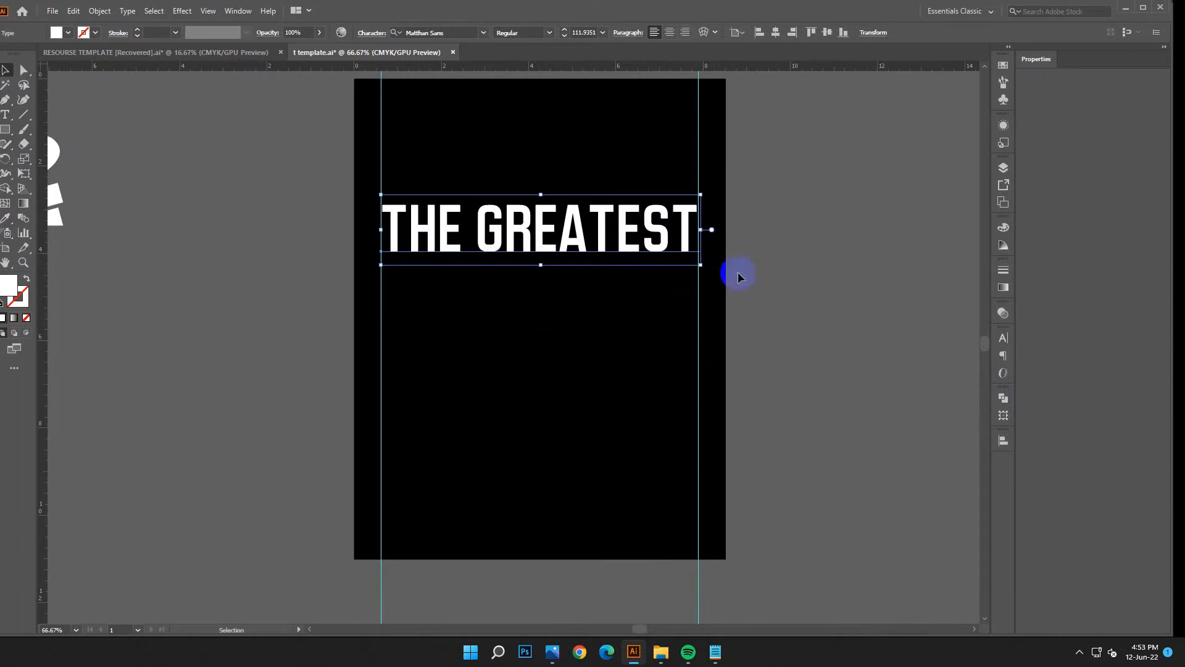
Convert the "THE GREATEST" text to outlines and bend it with a horizontal Arc warp at 50%
right_click(729, 292)
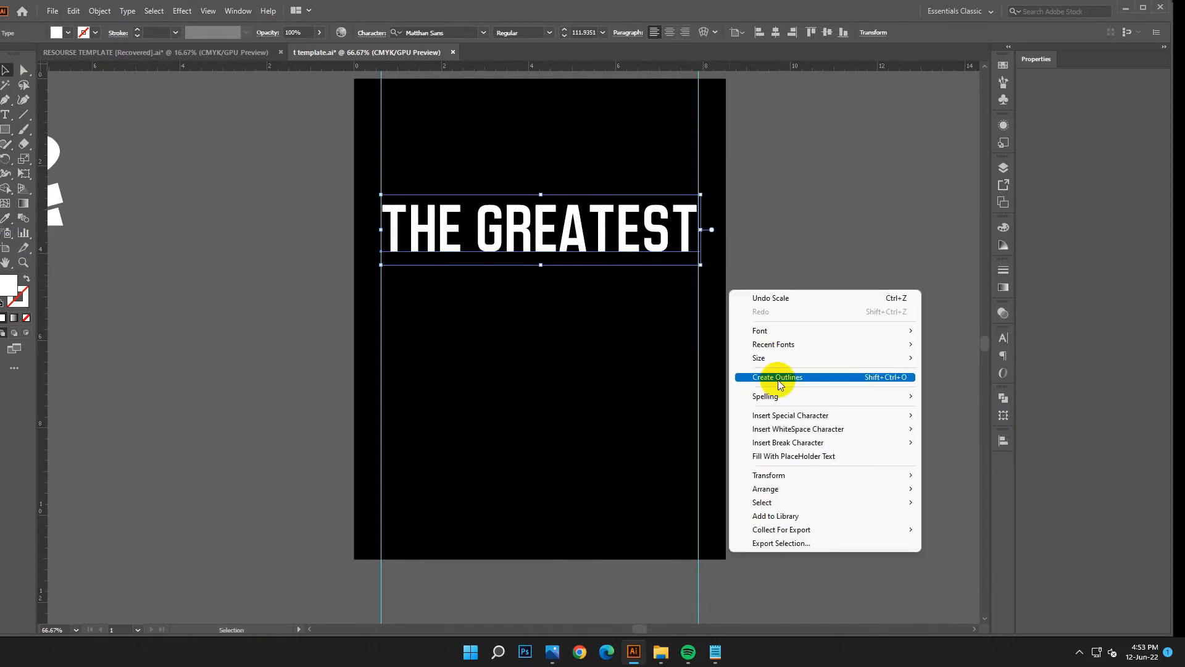
left_click(778, 384)
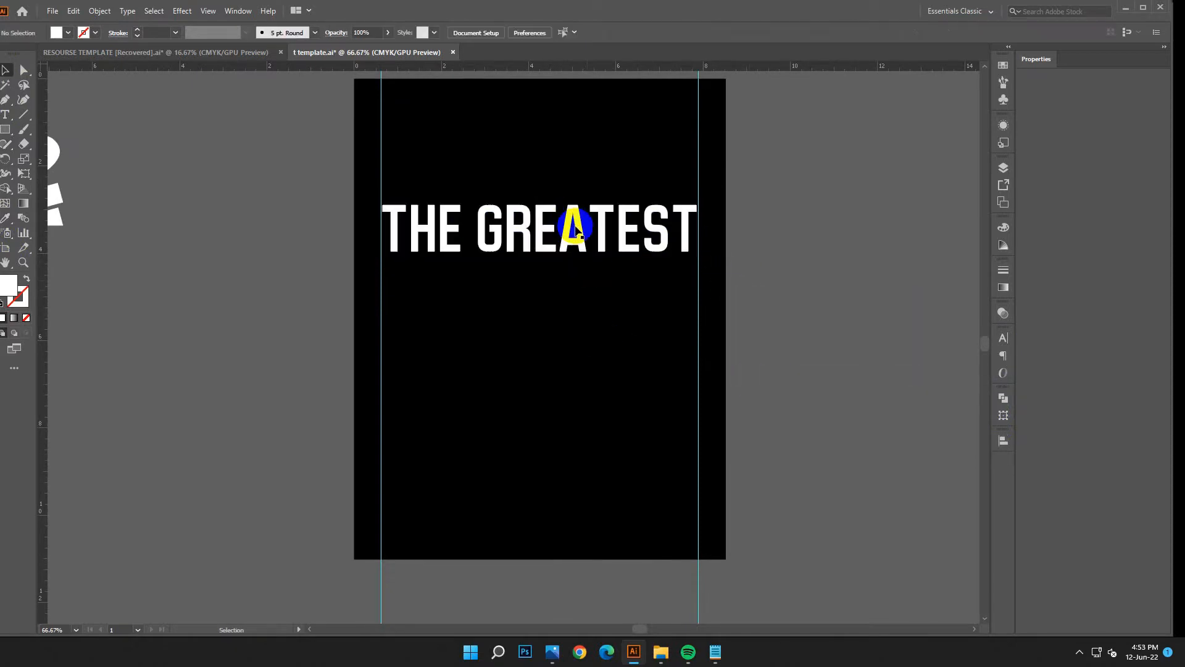
left_click(189, 11)
mouse_move(218, 174)
left_click(346, 175)
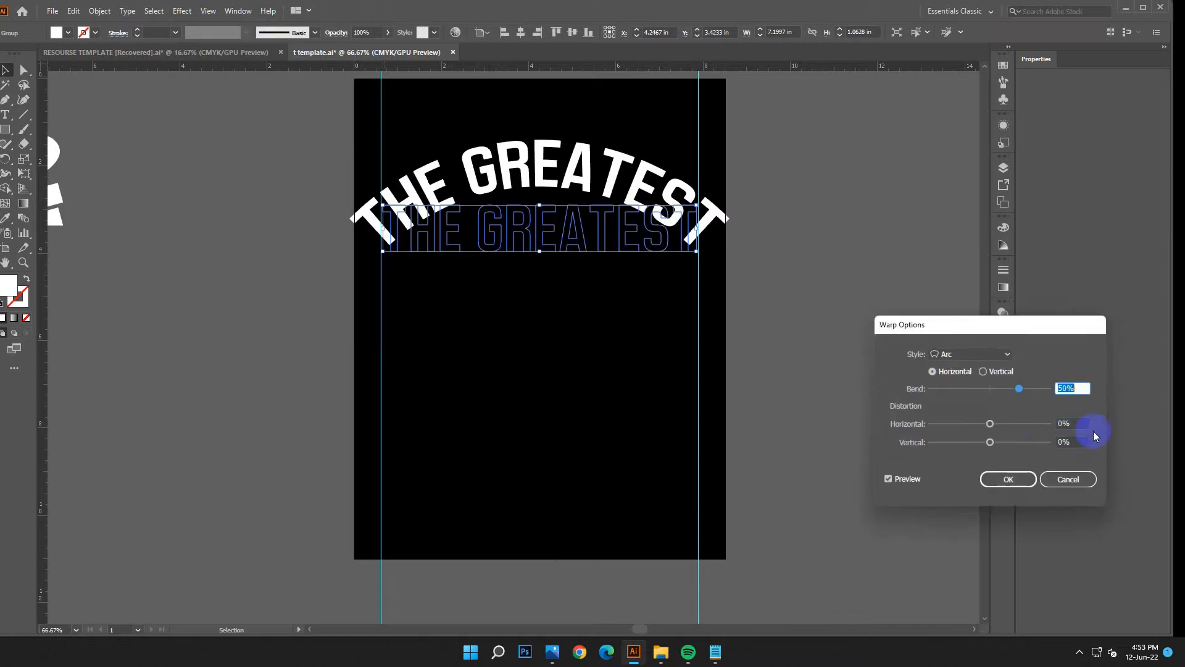
scroll(1090, 392, "down", 4)
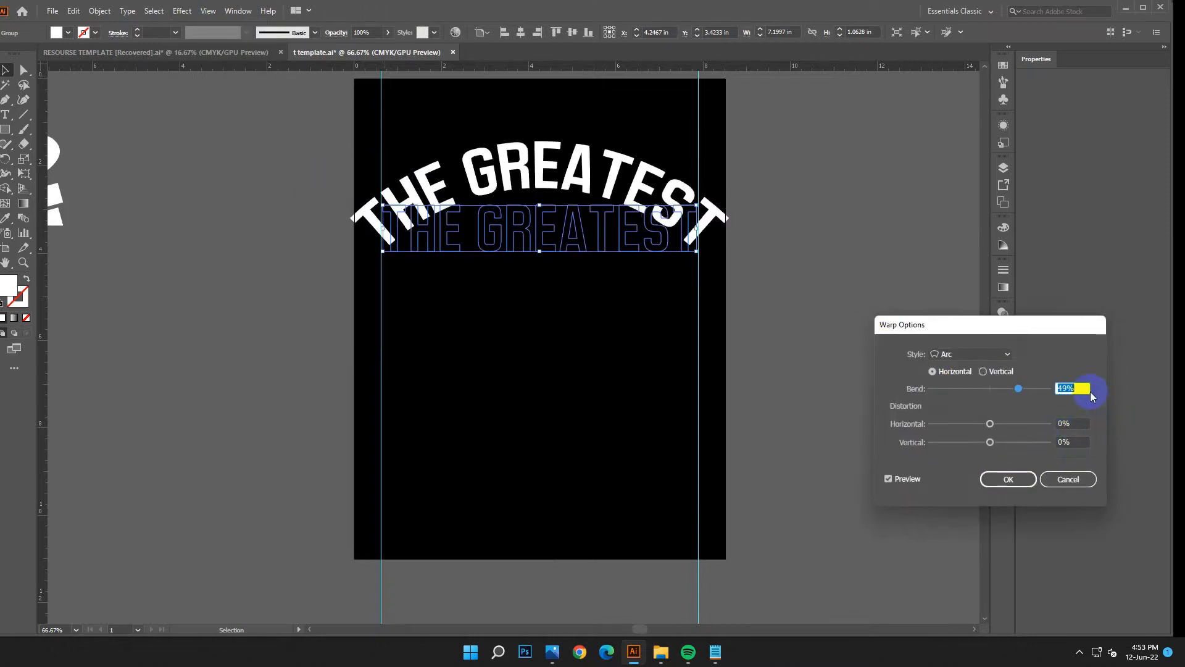
scroll(1090, 391, "up", 3)
scroll(1090, 391, "up", 1)
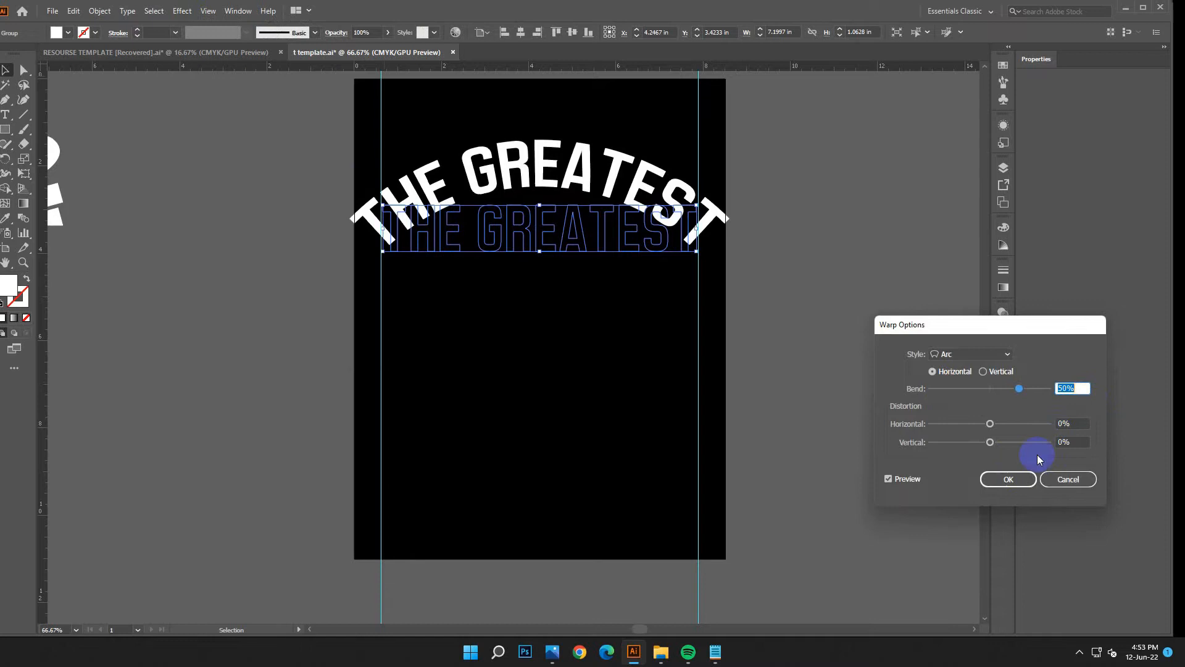
left_click(1018, 479)
Expand the arched text's appearance and scale it down proportionally to fit between the vertical guides
left_click(99, 11)
left_click(123, 174)
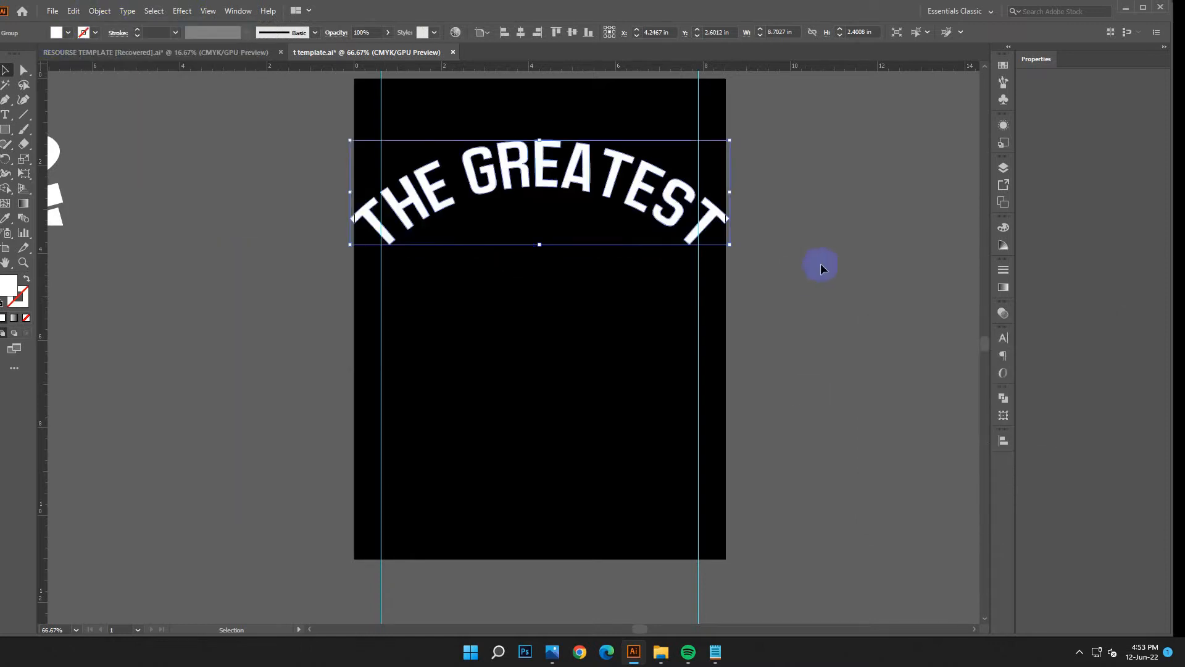
left_click_drag(731, 195, 698, 197)
left_click(776, 231)
left_click(582, 186)
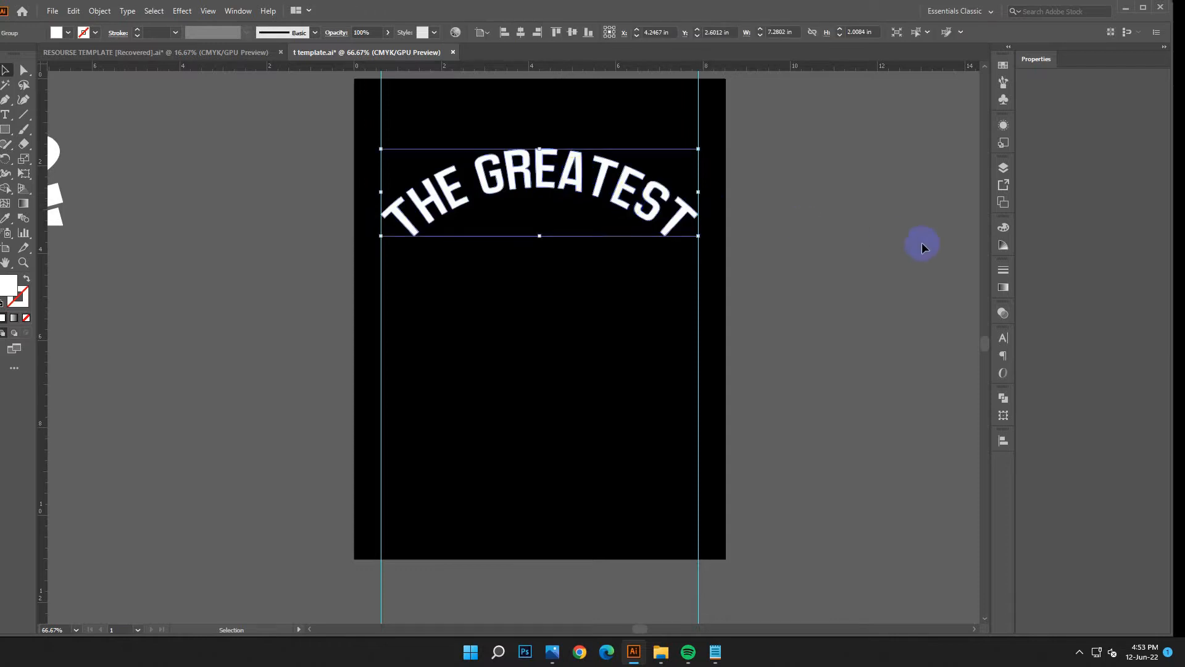
left_click_drag(534, 154, 536, 158)
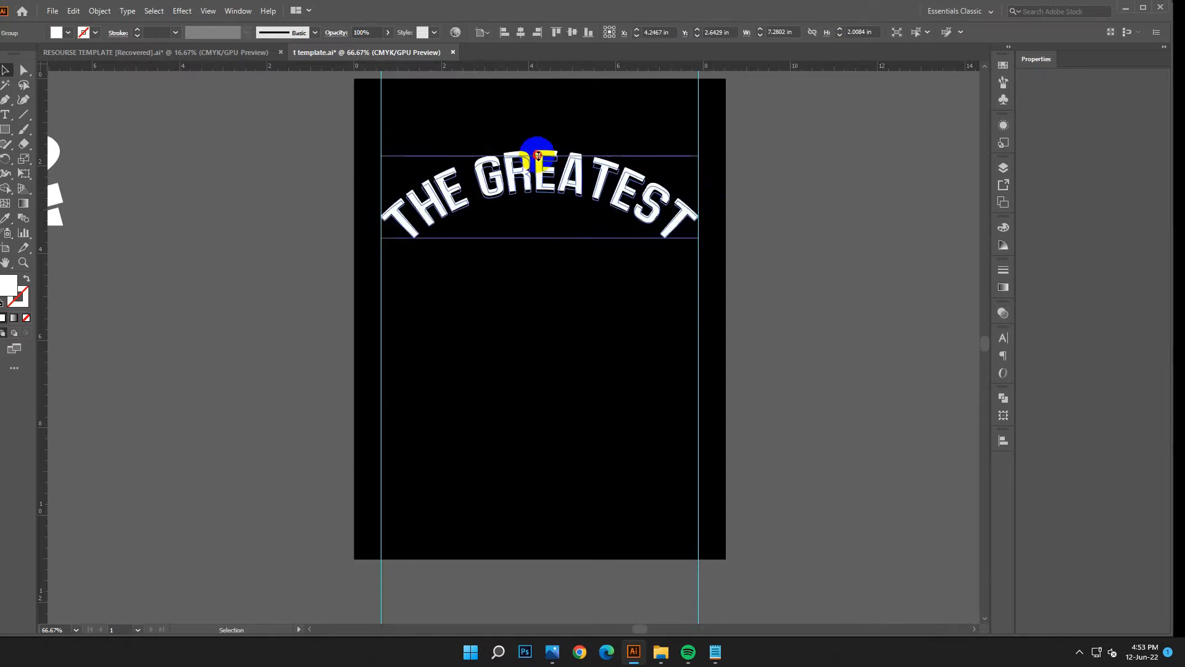
left_click(74, 11)
left_click(79, 23)
left_click(74, 10)
left_click(79, 24)
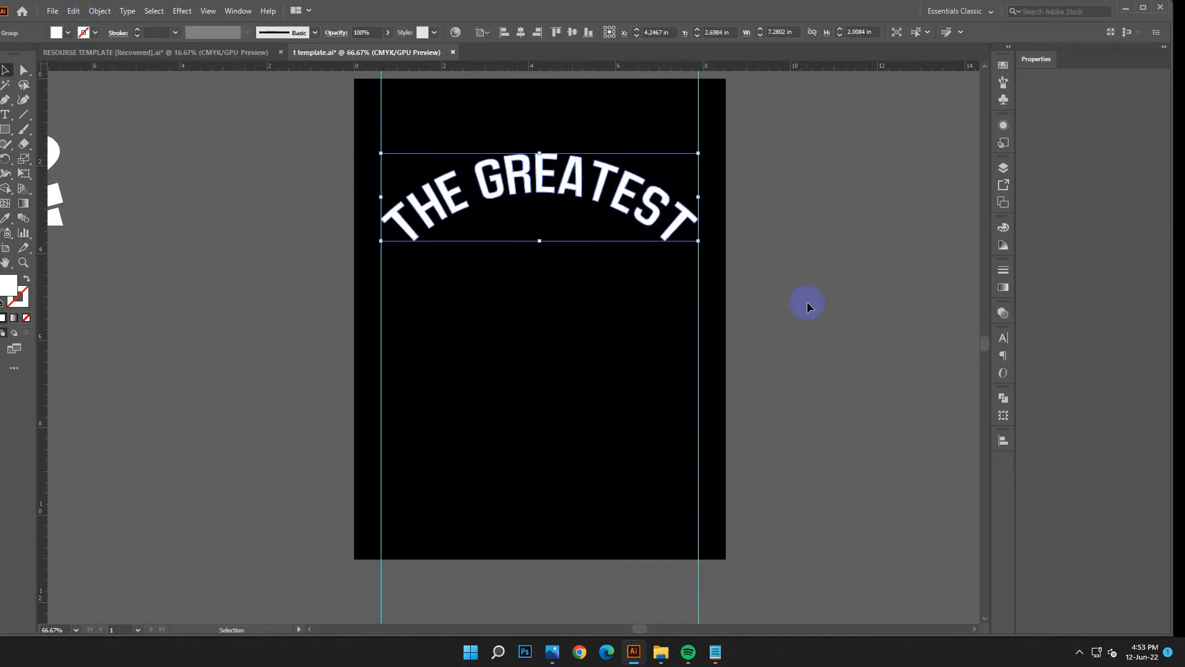
Nudge the arched "THE GREATEST" text slightly lower on the artboard
left_click(806, 284)
key("ctrl+minus")
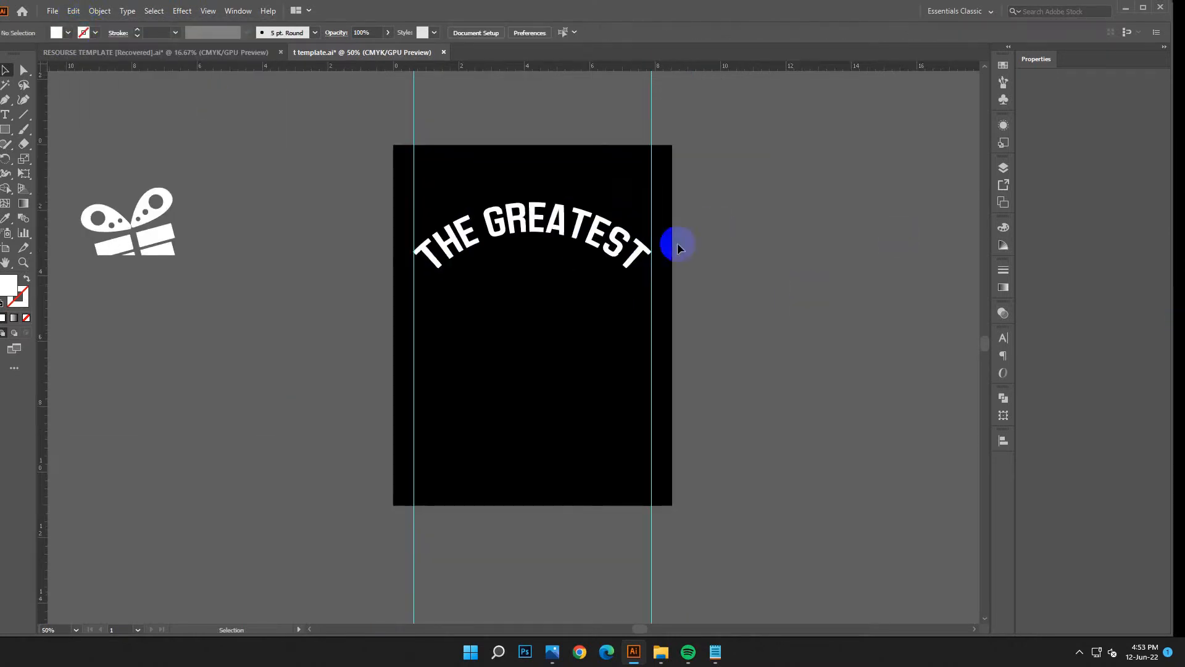
left_click(557, 227)
key("shift+Down")
key("shift+Down")
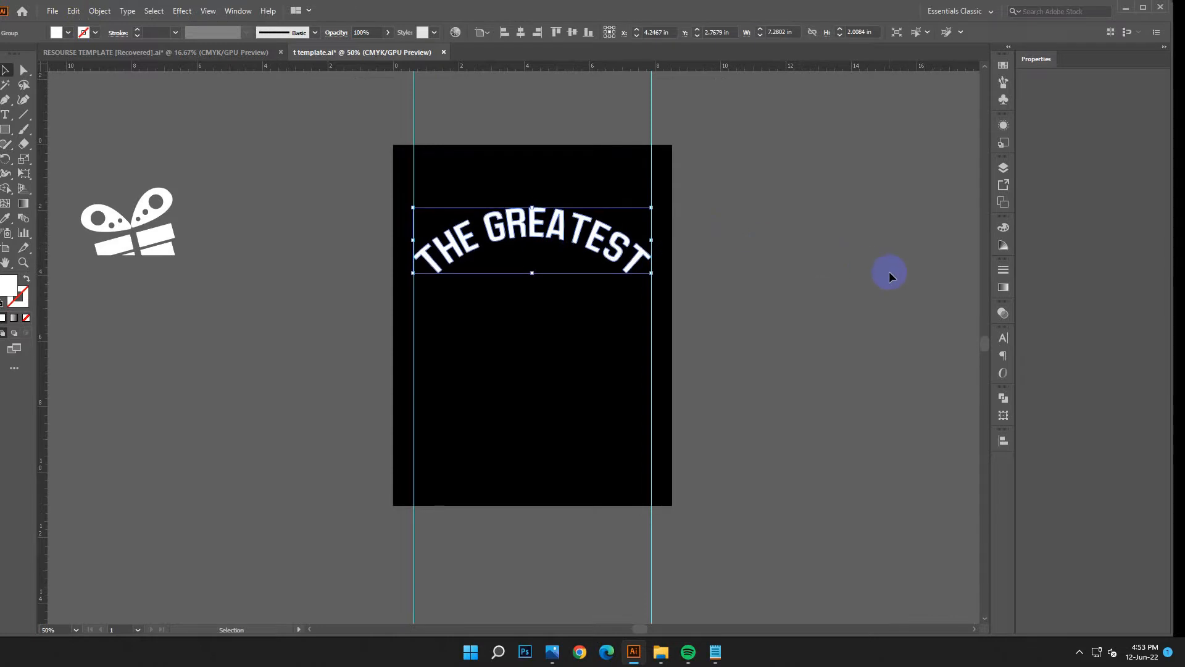
Draw a thin white rectangle about 7.27 by 0.15 in from guide to guide above the arched text
left_click(814, 372)
key("ctrl+plus")
key("ctrl+plus")
left_click_drag(748, 351, 717, 532)
key("m")
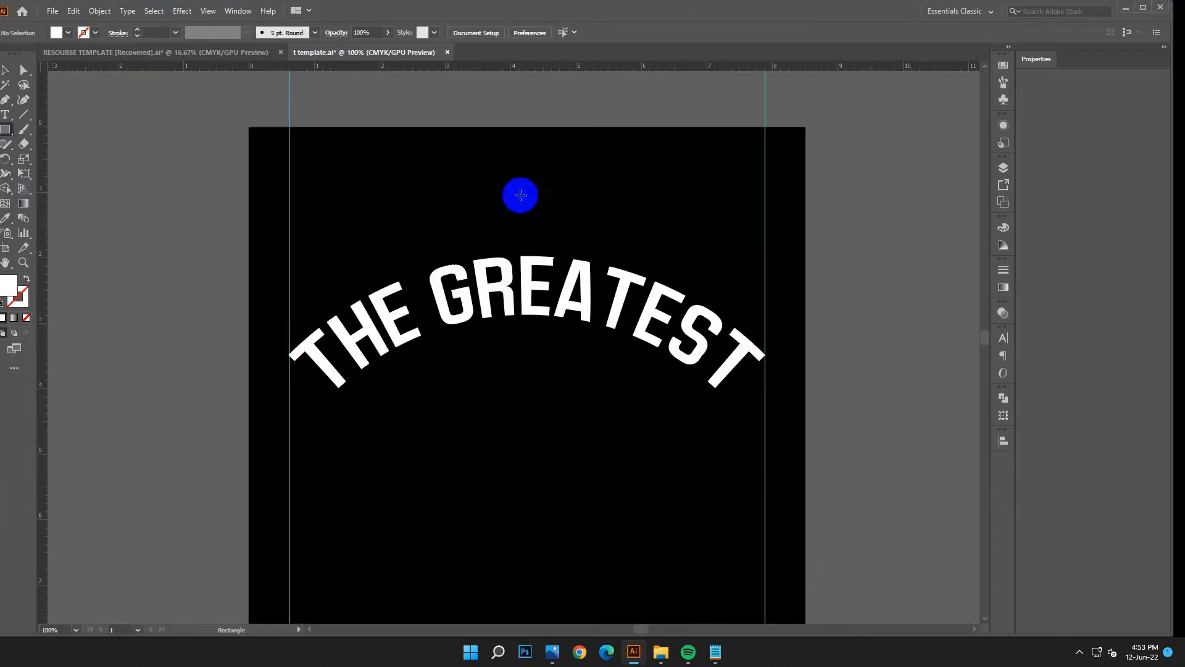
left_click_drag(289, 186, 764, 197)
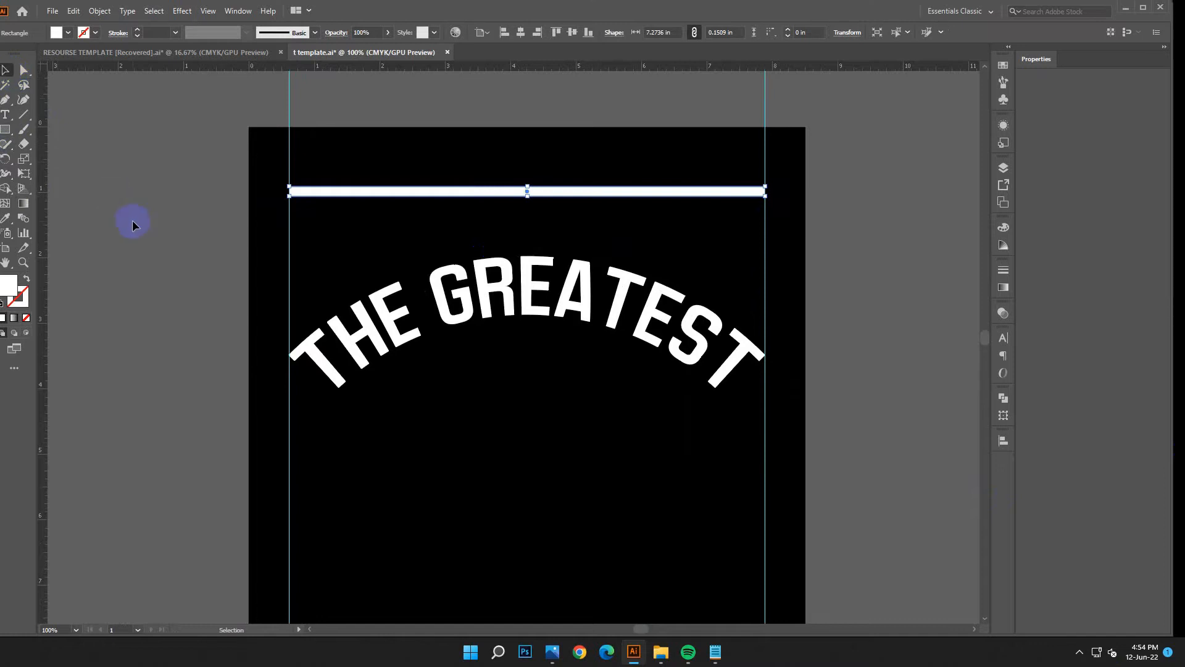
Draw a small rectangle about 0.14 by 0.25 in above the bar and duplicate it into an evenly spaced row between the guides
left_click(133, 225)
scroll(477, 150, "up", 2)
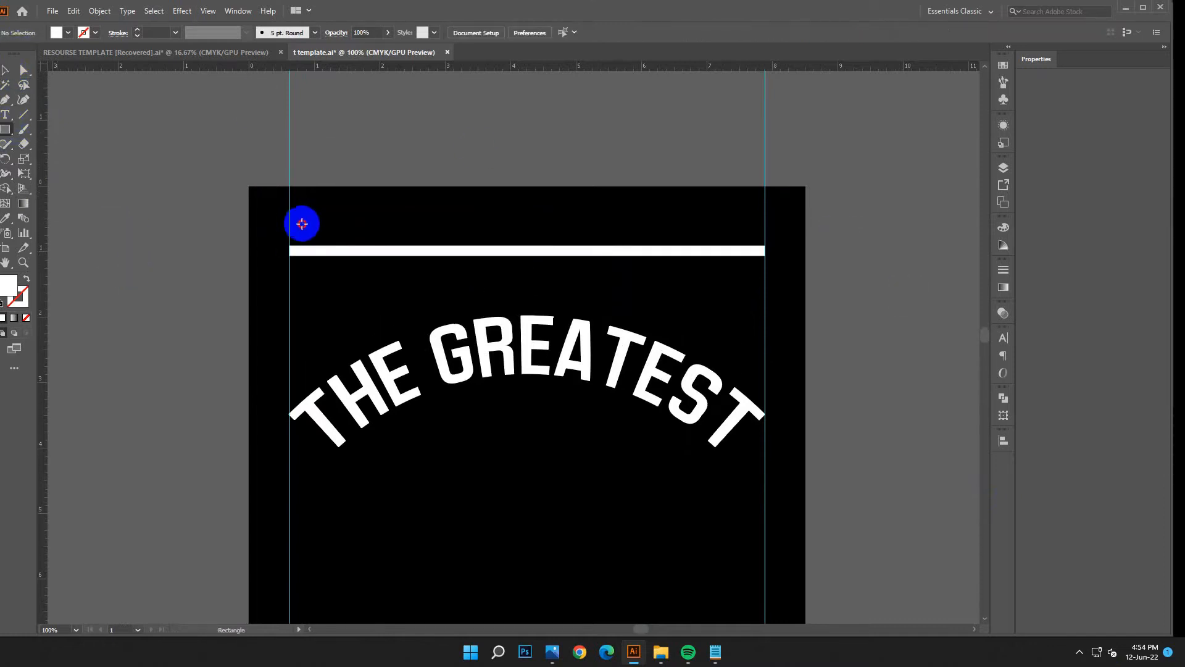
left_click_drag(304, 235, 307, 237)
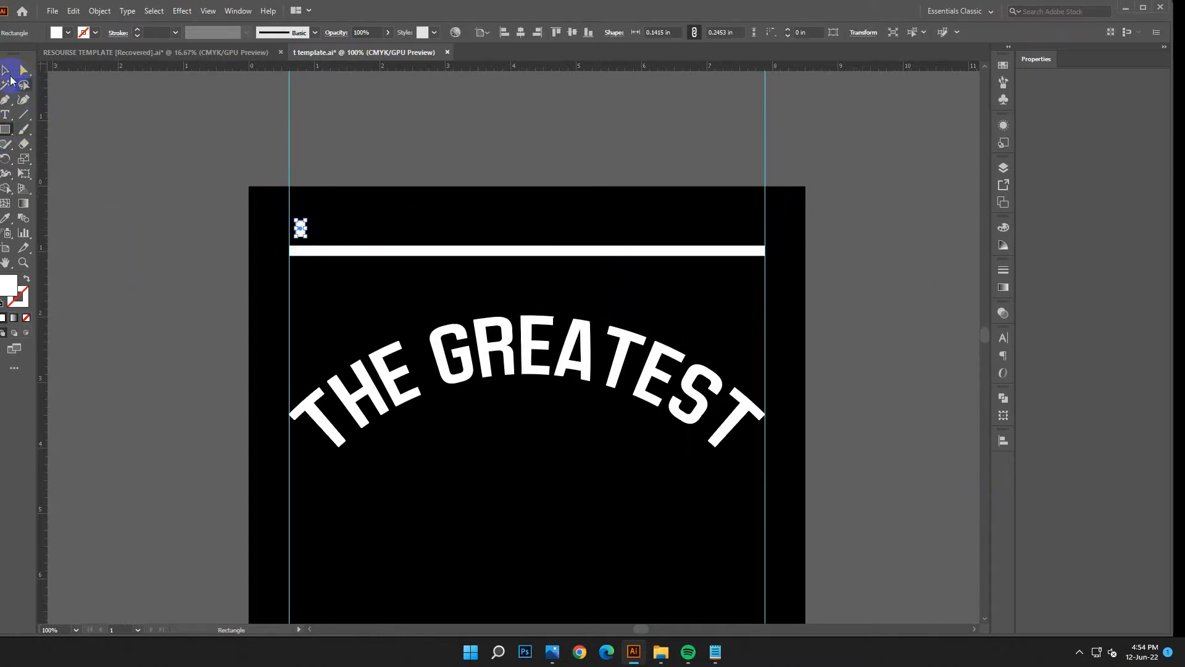
left_click(391, 148)
left_click_drag(303, 169, 318, 168)
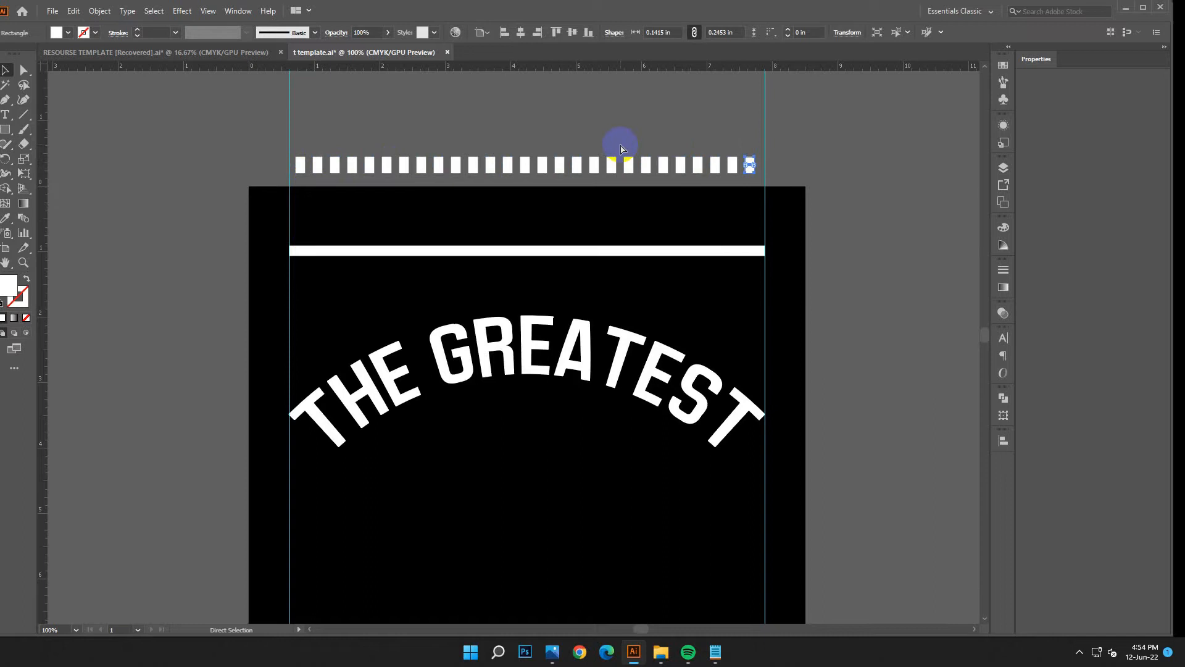
Group the row of small rectangles and fill it black by sampling the artboard background
key("ctrl+a")
key("ctrl+g")
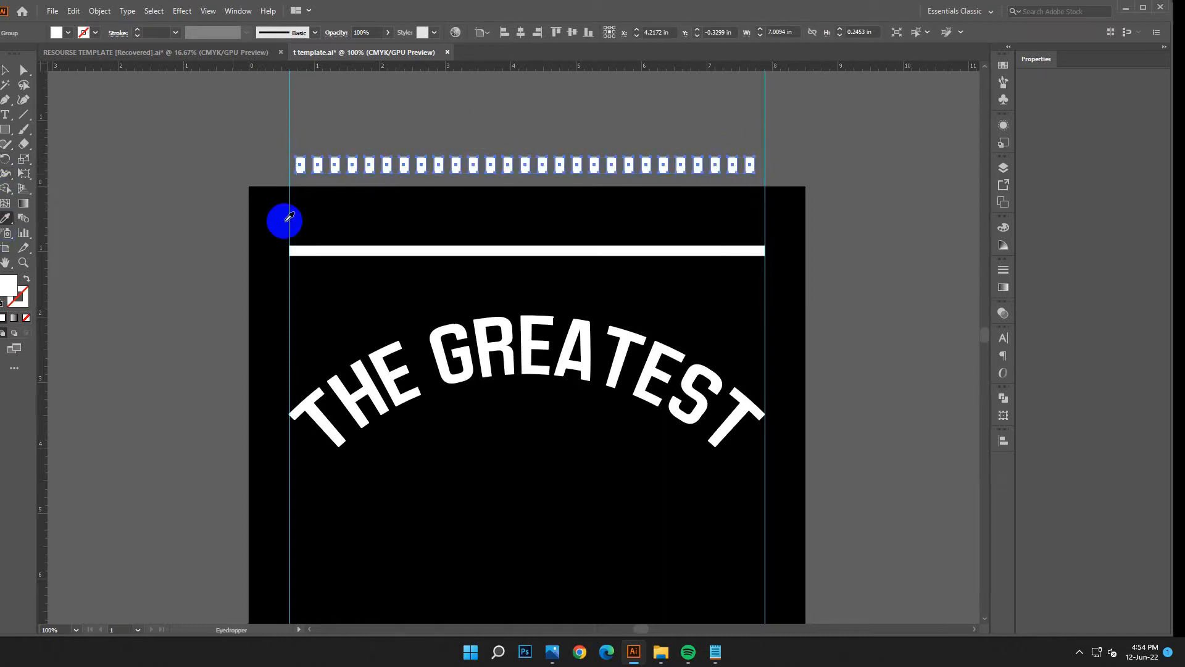
left_click(289, 217)
left_click(10, 74)
Duplicate the white bar below the arched text and centre the black rectangle row over the original bar
left_click_drag(529, 164, 534, 196)
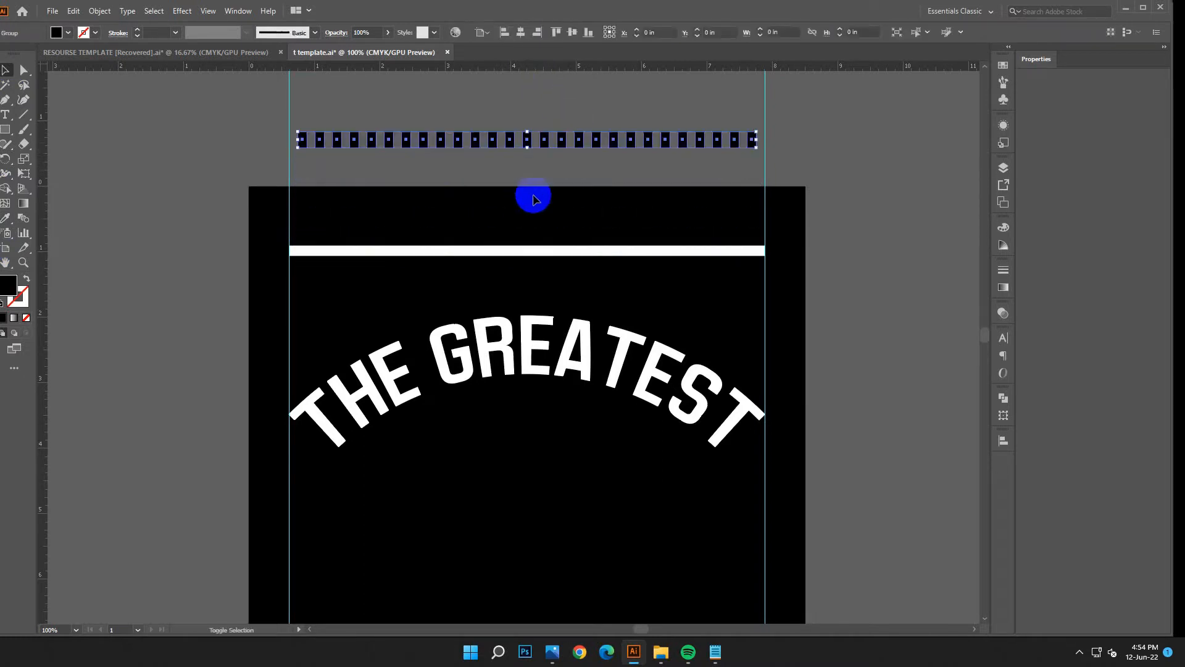
left_click_drag(532, 249, 545, 516)
left_click_drag(524, 140, 516, 249)
Divide the upper bar with the black rectangles using Pathfinder and remove the black pieces, leaving a row of white dashes
left_click_drag(302, 233, 749, 278)
left_click(1003, 397)
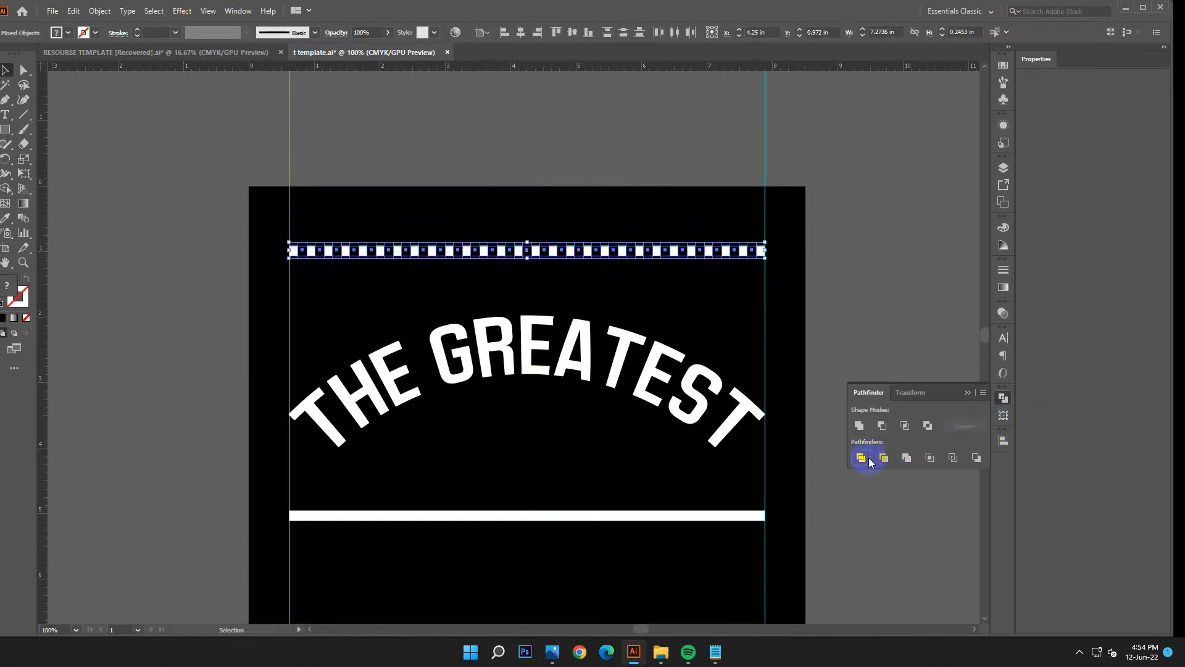
left_click(867, 458)
left_click(6, 85)
left_click(370, 237)
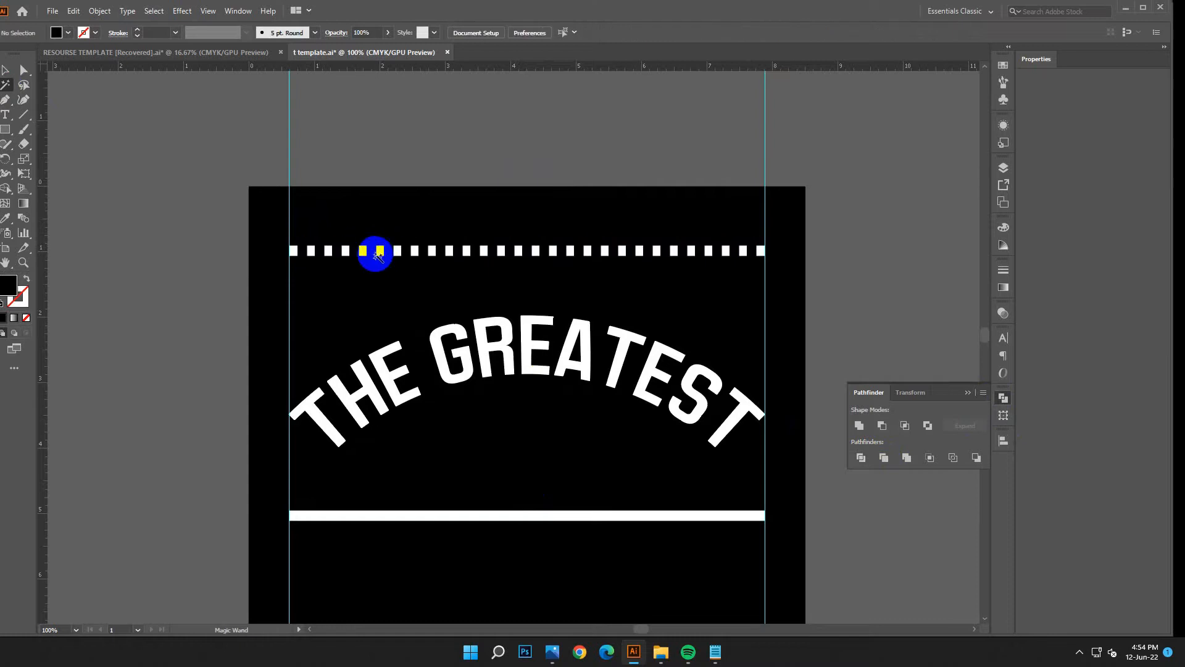
left_click(378, 255)
key("ctrl+shift+a")
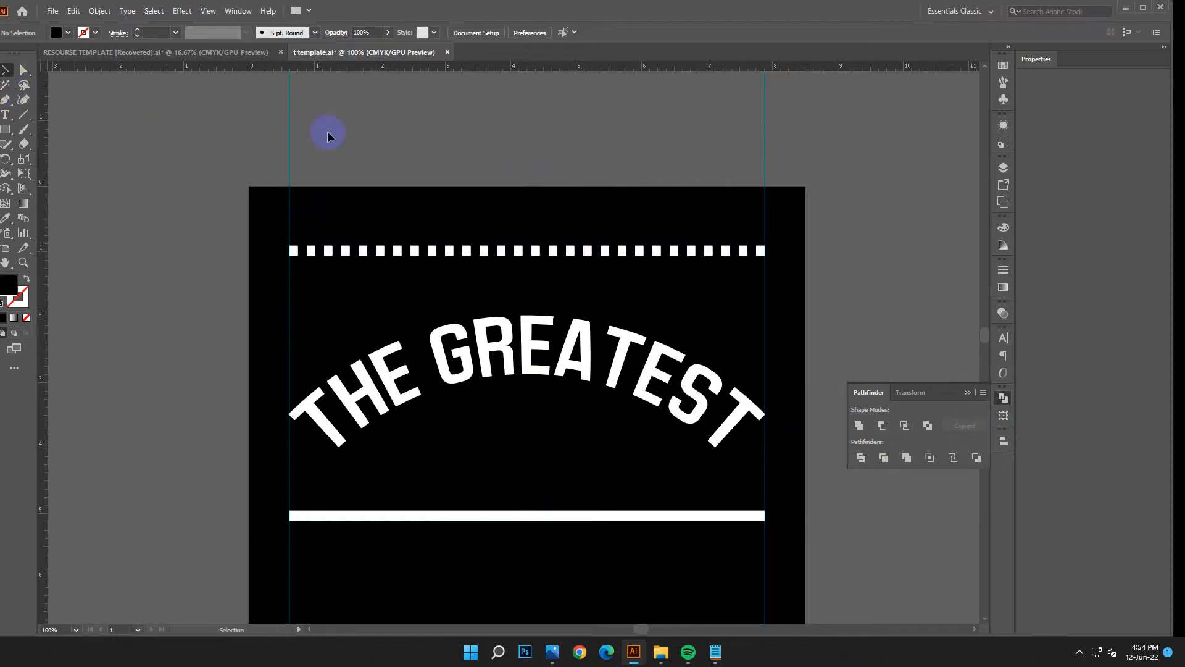
Bend the row of white dashes with a horizontal Arc warp at 45%
key("ctrl+minus")
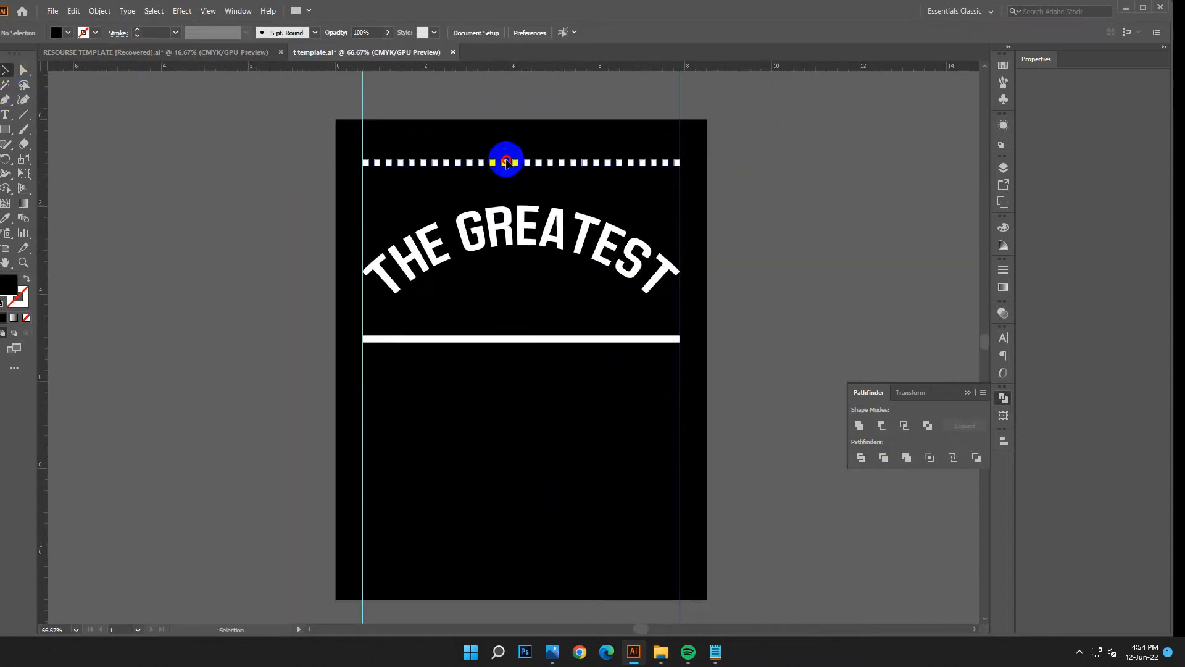
left_click(506, 162)
left_click(183, 11)
mouse_move(281, 170)
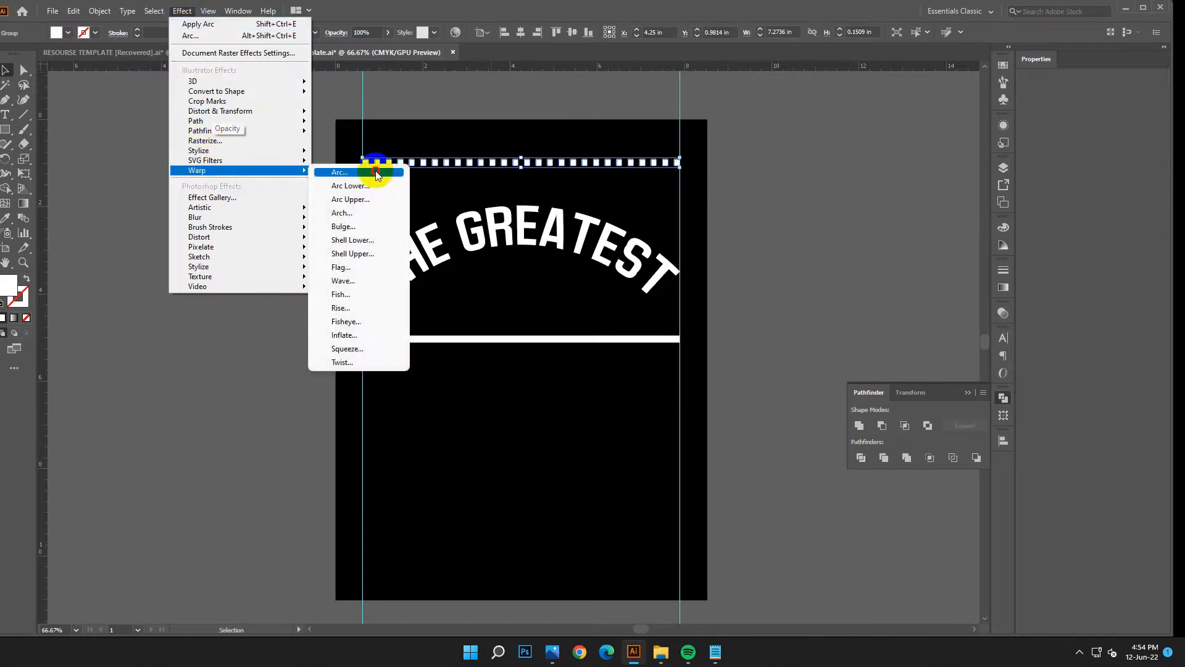
left_click(375, 171)
key("Down")
key("Down")
key("Down")
key("Down")
key("Down")
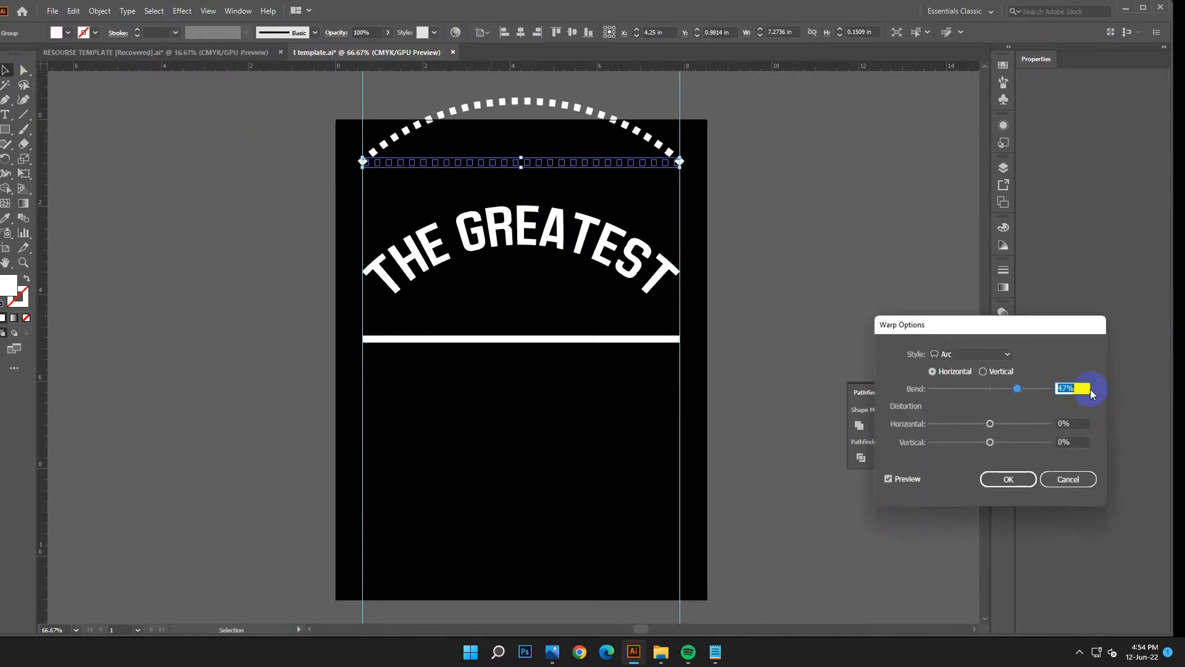
left_click(1026, 478)
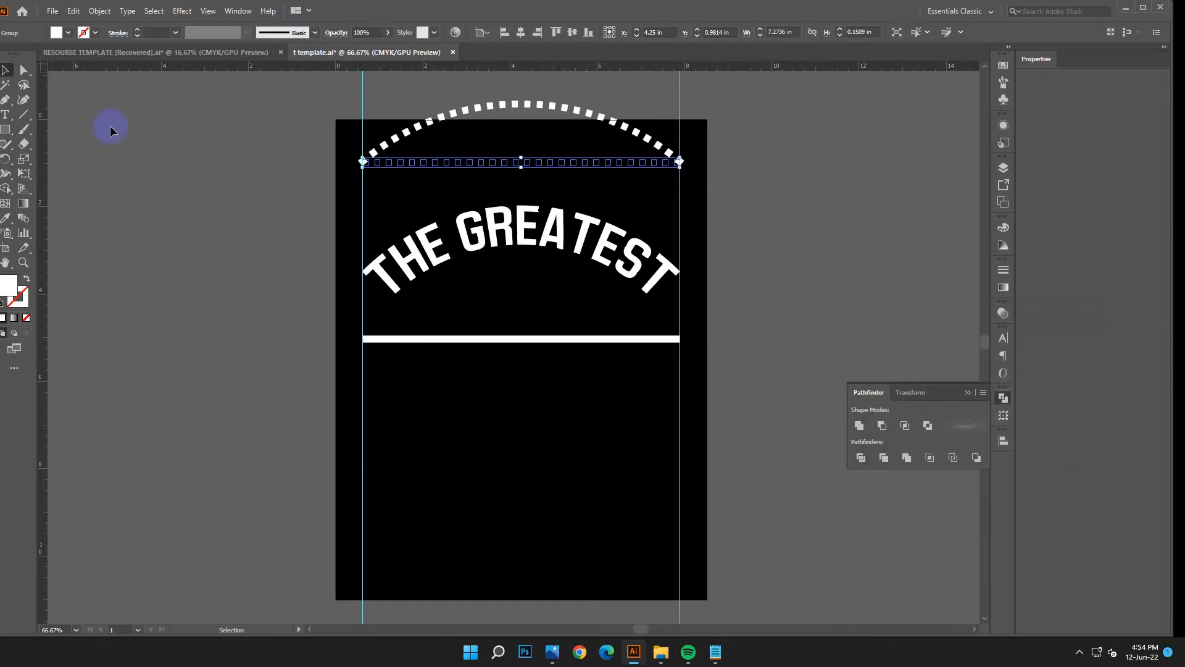
Expand the dashed arc's appearance and move it straight down to just above the arched text
left_click(100, 11)
left_click(123, 174)
key("Down")
key("Down")
key("Down")
key("Down")
key("Down")
key("Down")
key("Down")
key("Down")
key("Down")
key("Down")
key("Down")
key("Down")
key("Down")
key("Down")
key("Down")
key("Down")
key("Down")
key("Down")
key("Down")
key("Down")
key("Down")
key("Down")
key("Down")
key("Down")
key("Down")
key("Down")
key("Down")
key("Down")
key("Down")
key("Down")
key("Down")
key("Down")
key("Down")
key("Down")
key("Down")
key("Down")
key("Down")
key("Down")
key("Down")
key("Down")
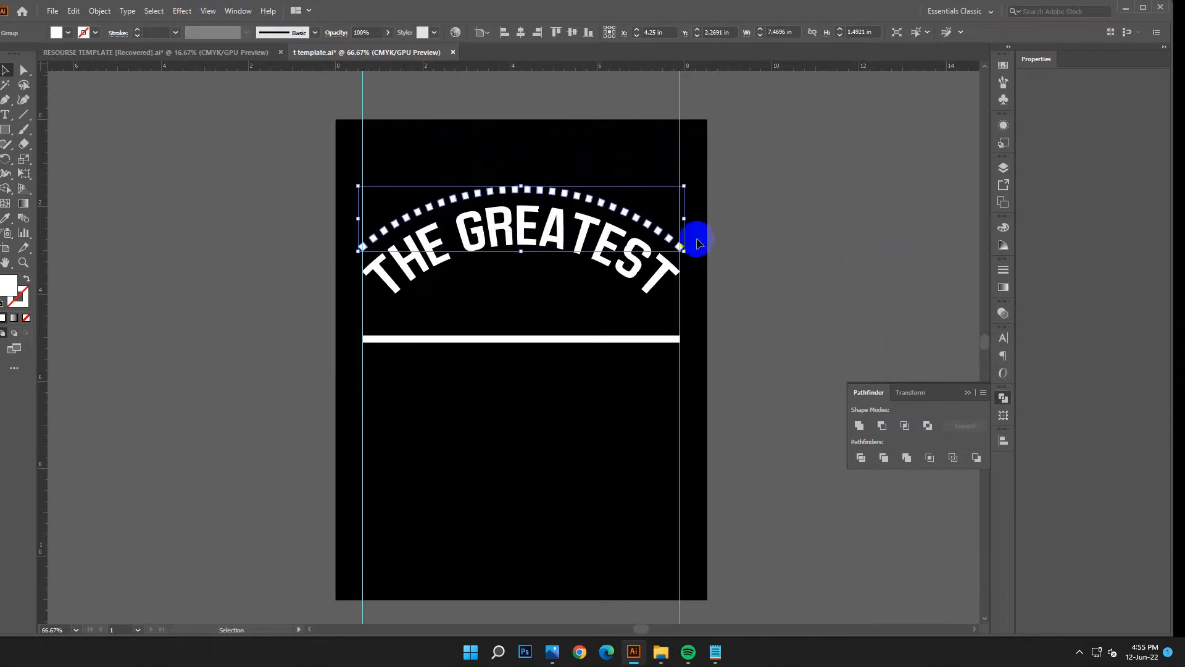
Scale the dashed arc to the width between the guides and fine-tune its spacing above the text
left_click_drag(687, 220, 680, 220)
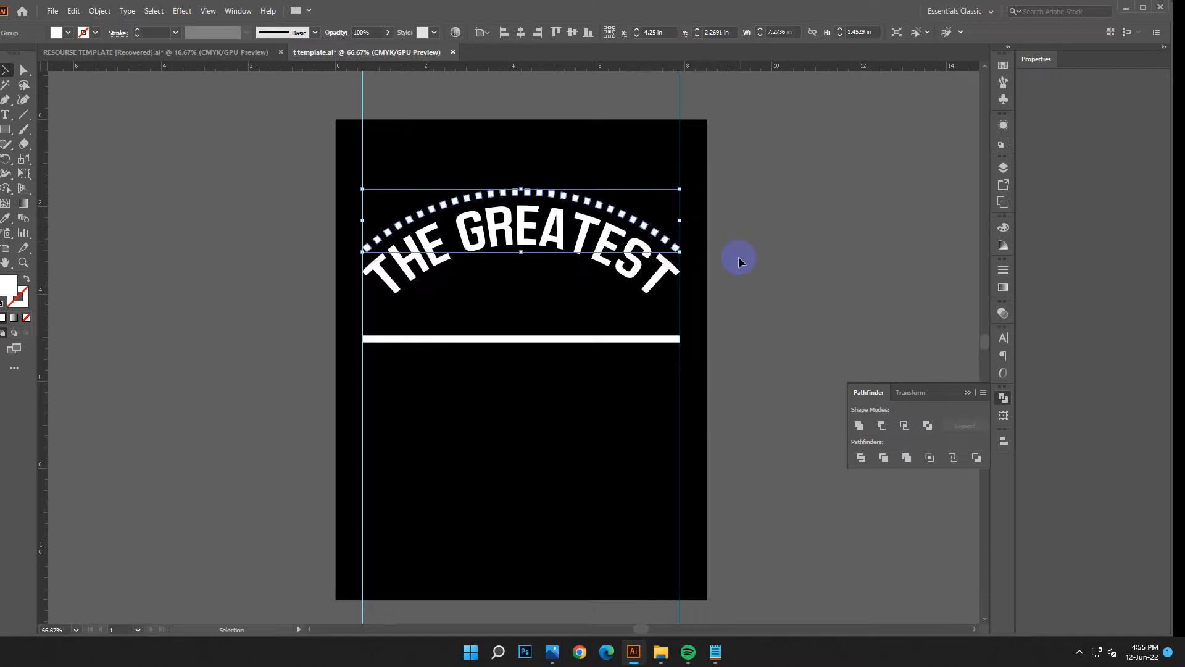
left_click(711, 229)
left_click(523, 192)
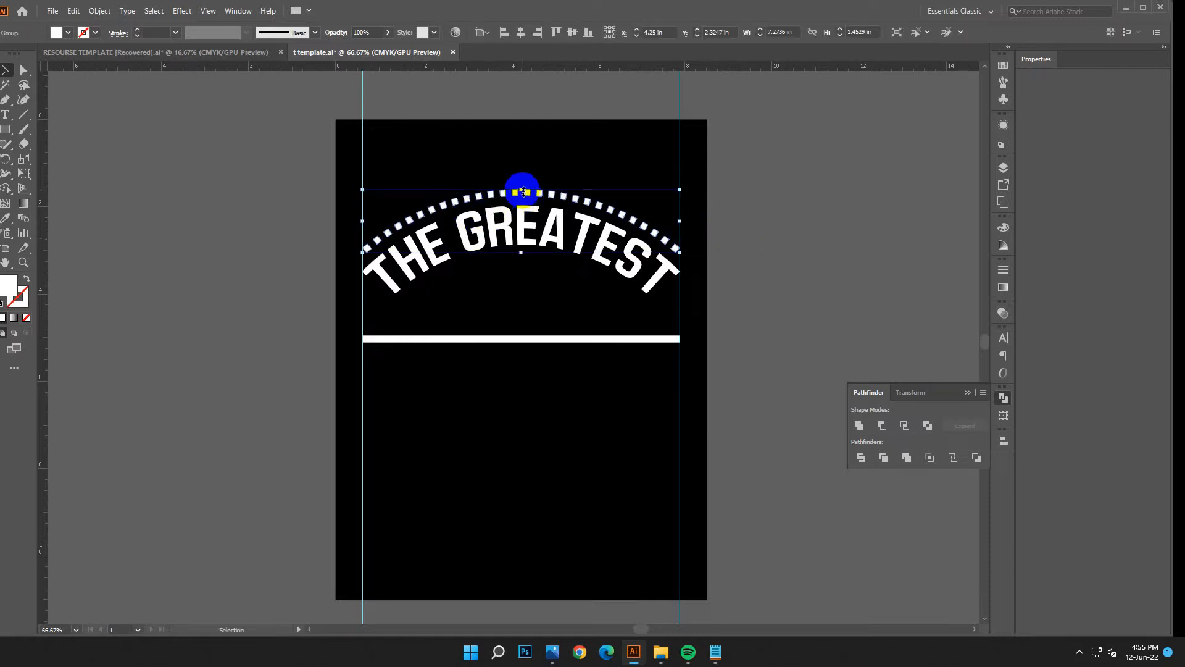
left_click_drag(519, 194, 519, 186)
left_click(839, 192)
Bend the solid white bar below the text with a horizontal Arc warp at 45%
scroll(796, 209, "down", 1)
left_click(502, 311)
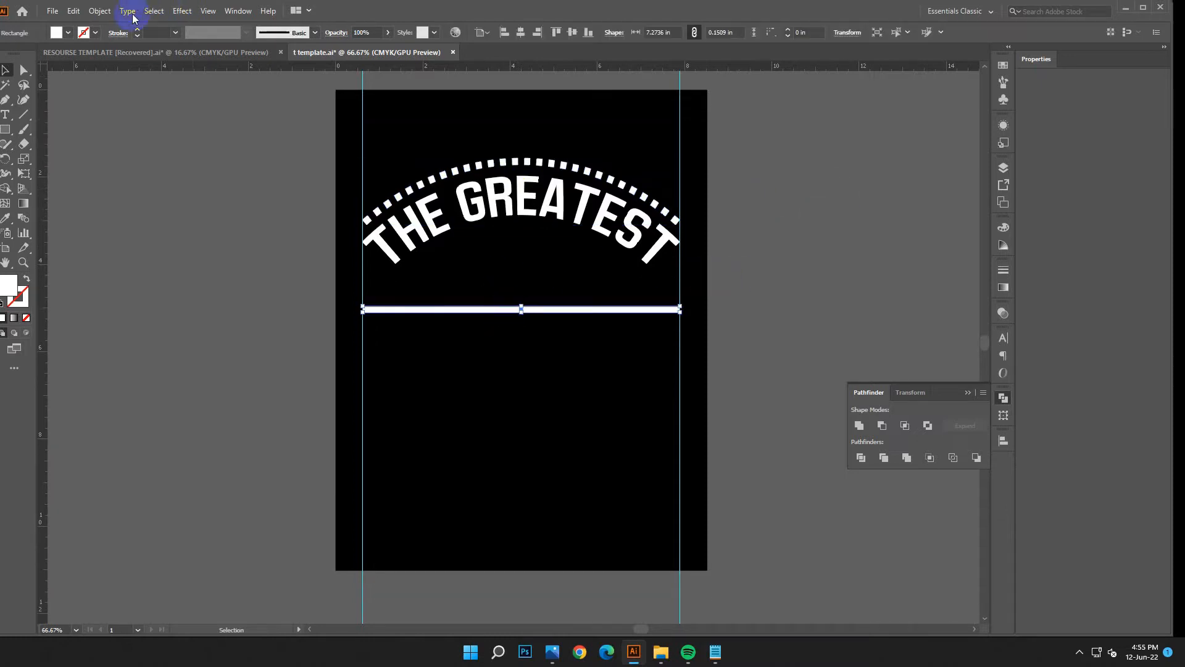
left_click(154, 10)
mouse_move(182, 11)
mouse_move(238, 167)
left_click(347, 171)
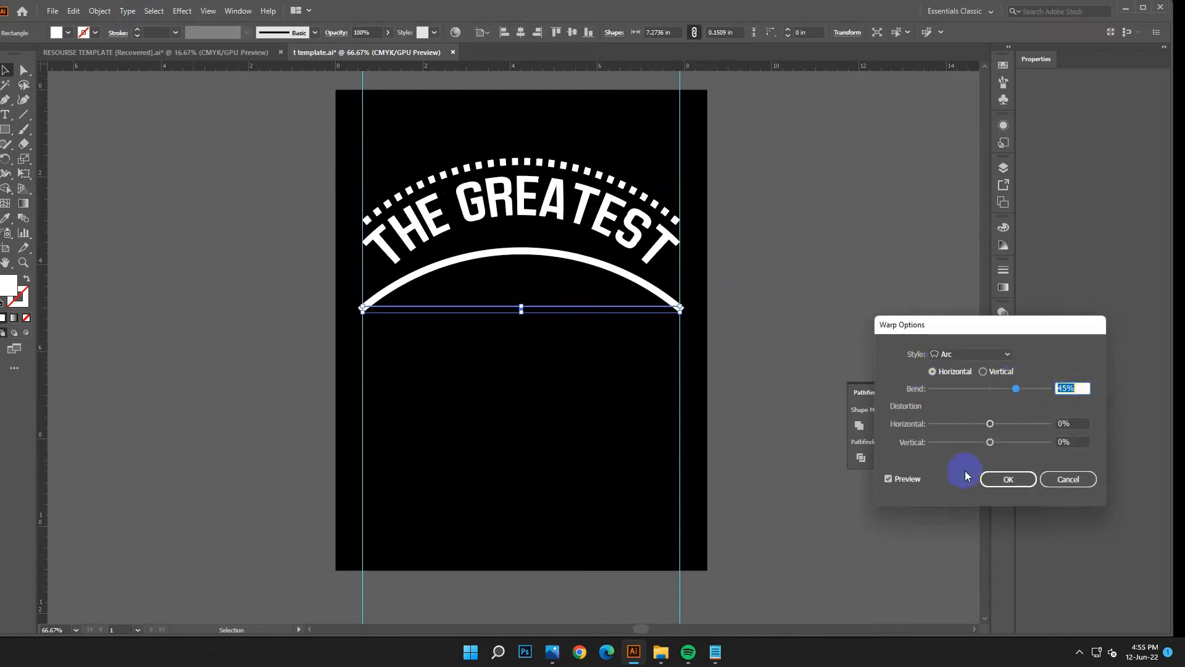
left_click(994, 483)
Expand the solid arc's appearance and scale it down to about 6.38 in wide beneath the arched text
left_click(99, 10)
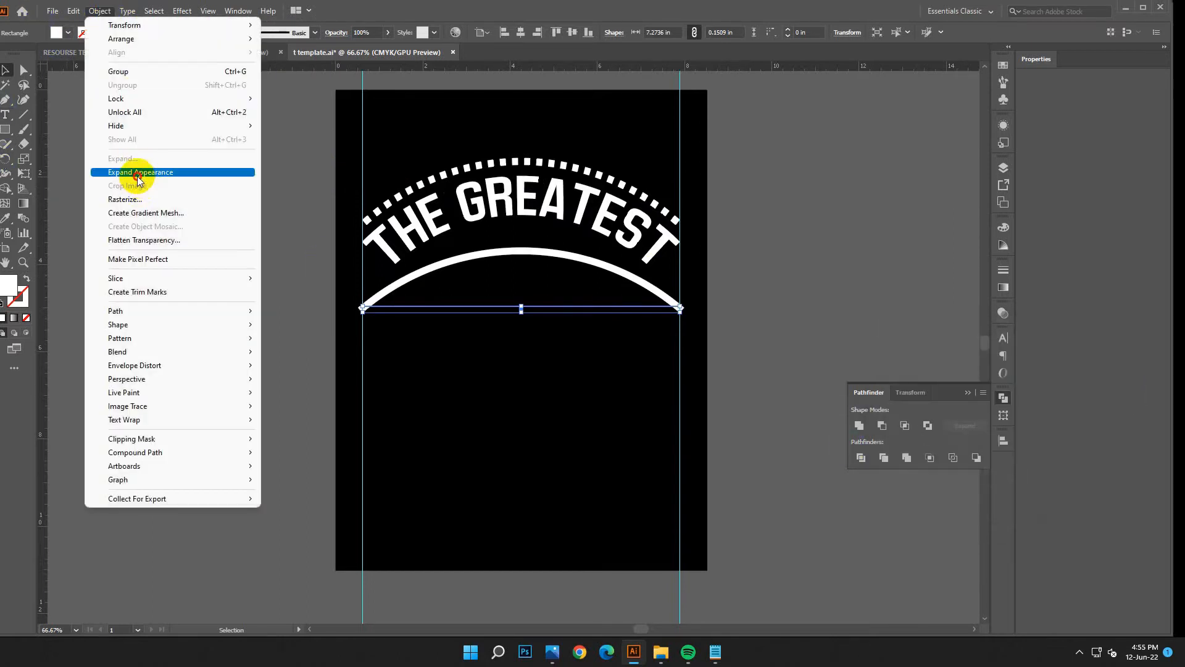
left_click(253, 167)
left_click_drag(521, 312, 521, 303)
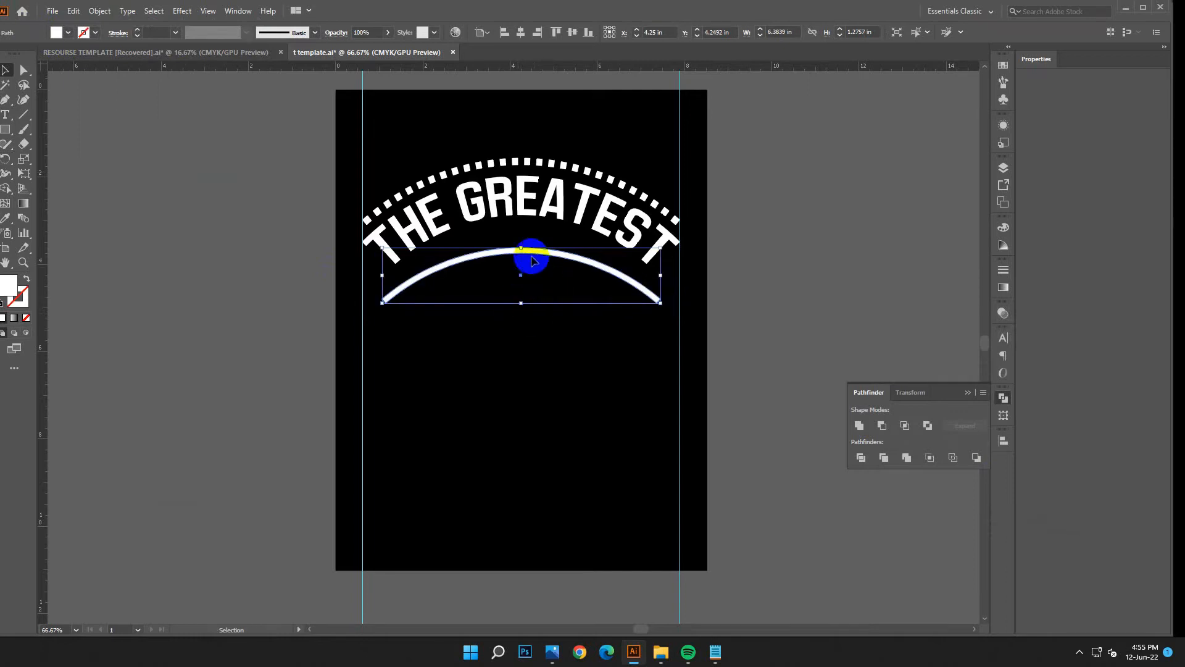
Move the solid arc up under THE GREATEST, scale it to about 5.65 in wide and fine-tune its gap below the text
left_click(526, 242)
left_click_drag(525, 242, 525, 226)
left_click_drag(661, 263, 644, 262)
key("Up")
key("Up")
key("Up")
key("Up")
key("Up")
key("Up")
key("Up")
key("Up")
key("Up")
key("Up")
key("Up")
key("Up")
key("Up")
key("Up")
key("Up")
key("Up")
key("Up")
key("Up")
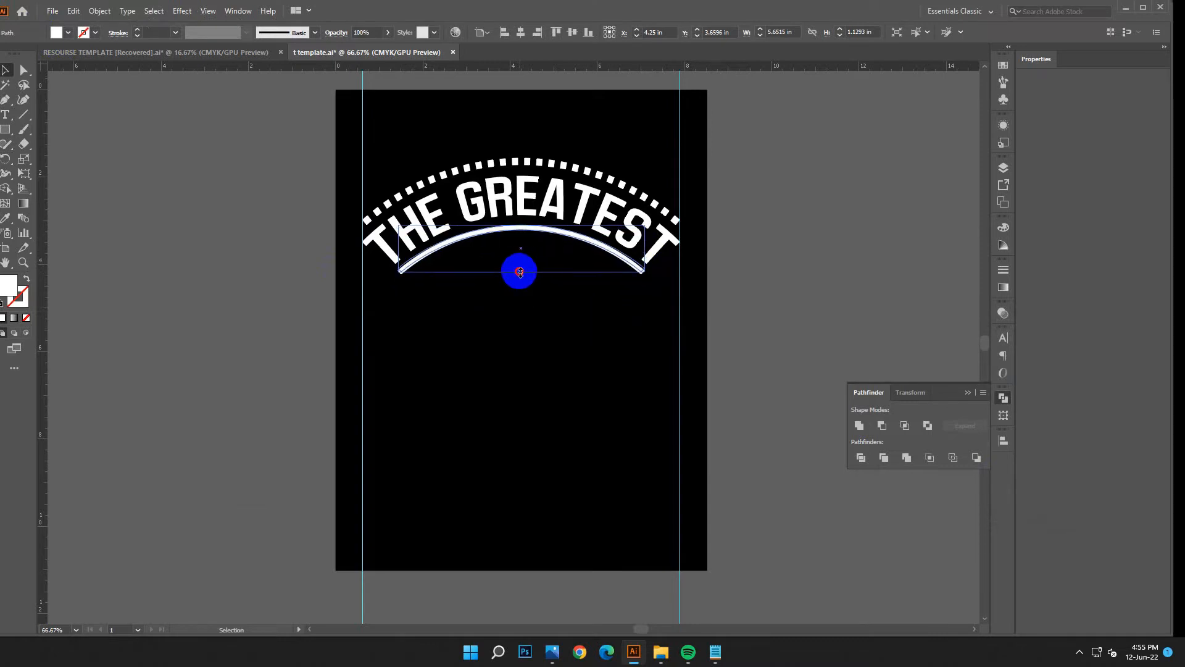
left_click(574, 348)
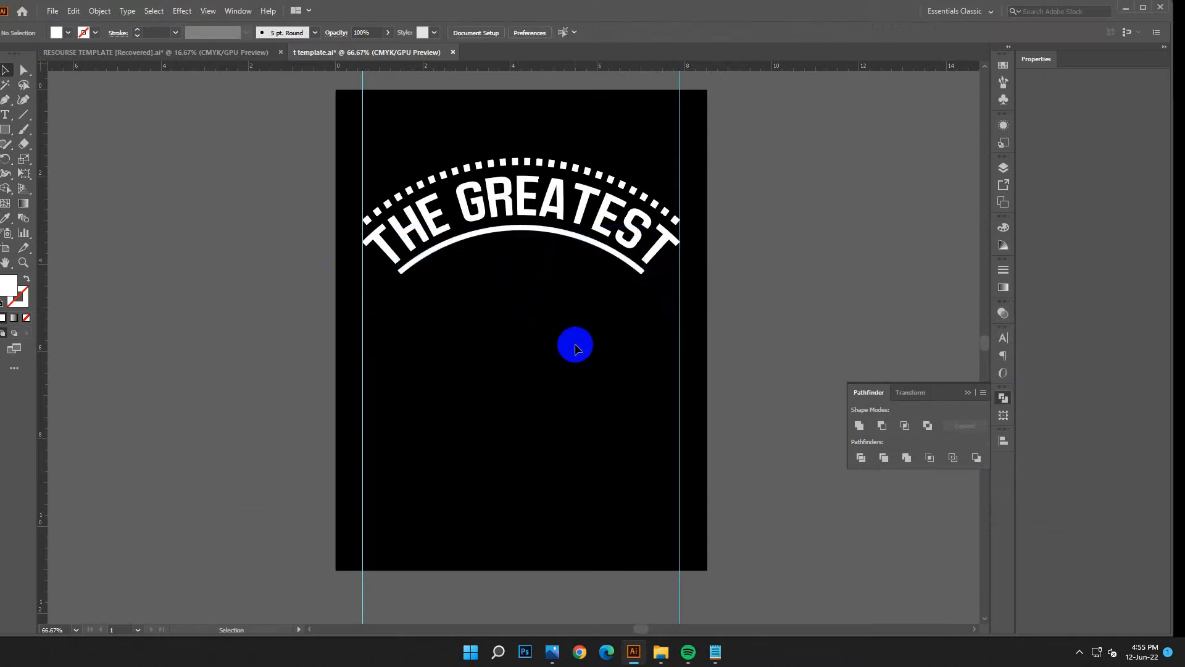
left_click(519, 234)
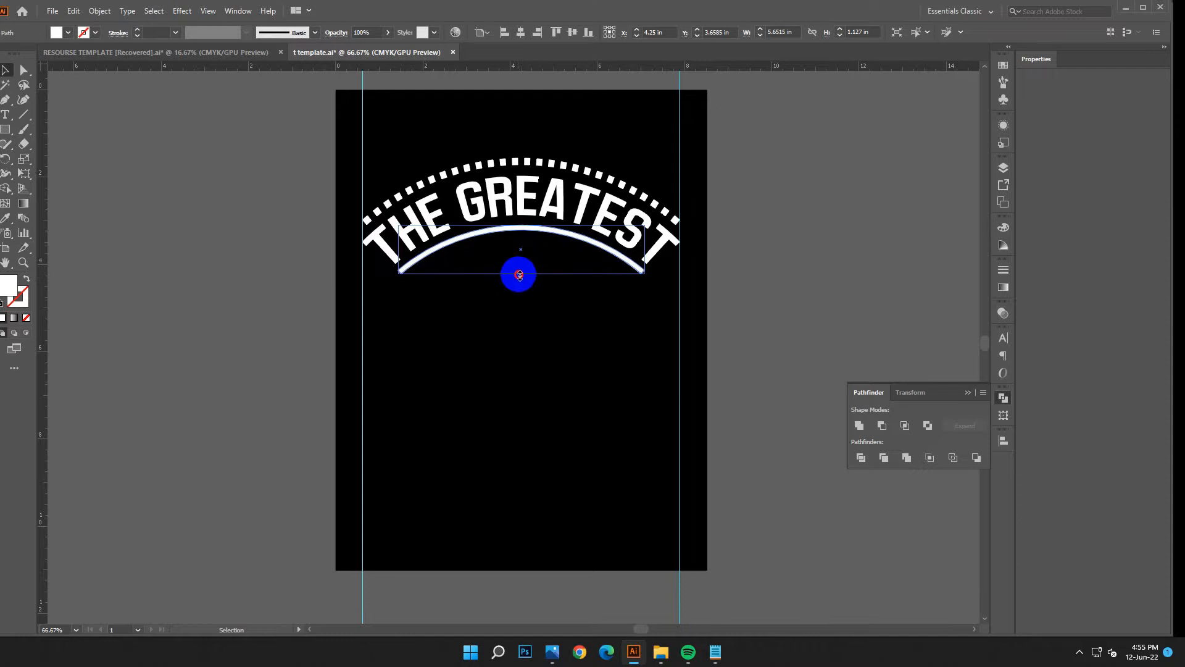
left_click(546, 325)
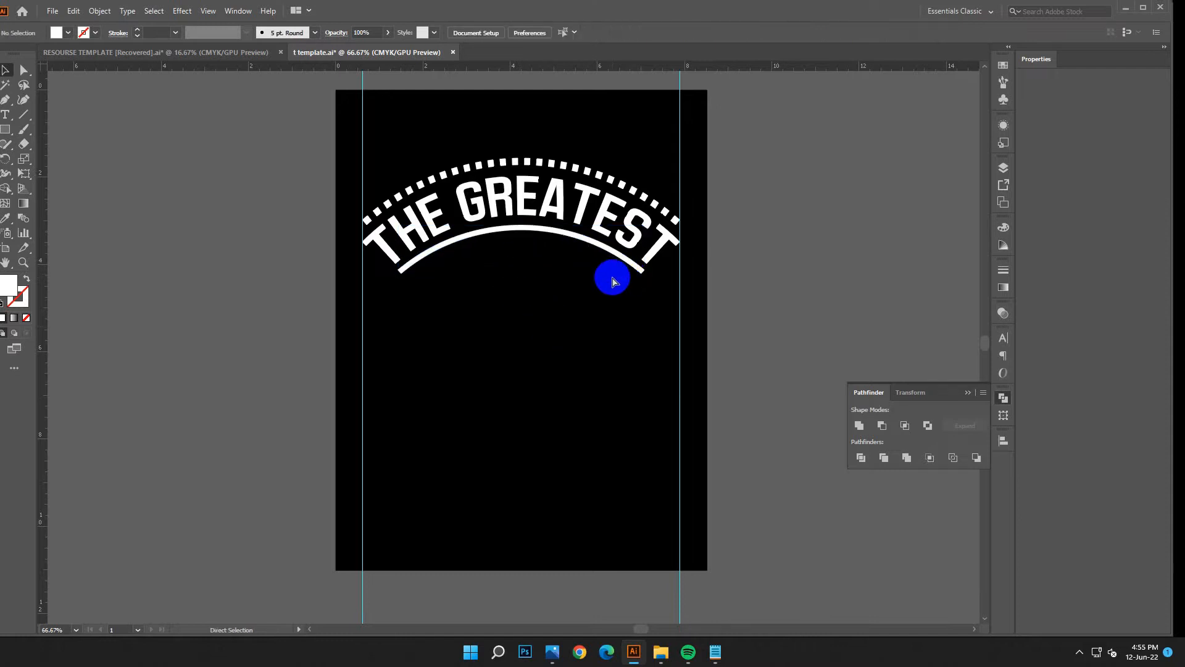
Scale the solid arc down slightly further around its centre and nudge it up toward the arched text
key("ctrl+equal")
key("ctrl+equal")
scroll(618, 247, "up", 3)
left_click(818, 250)
left_click_drag(814, 207, 808, 205)
key("Up")
key("Up")
key("Up")
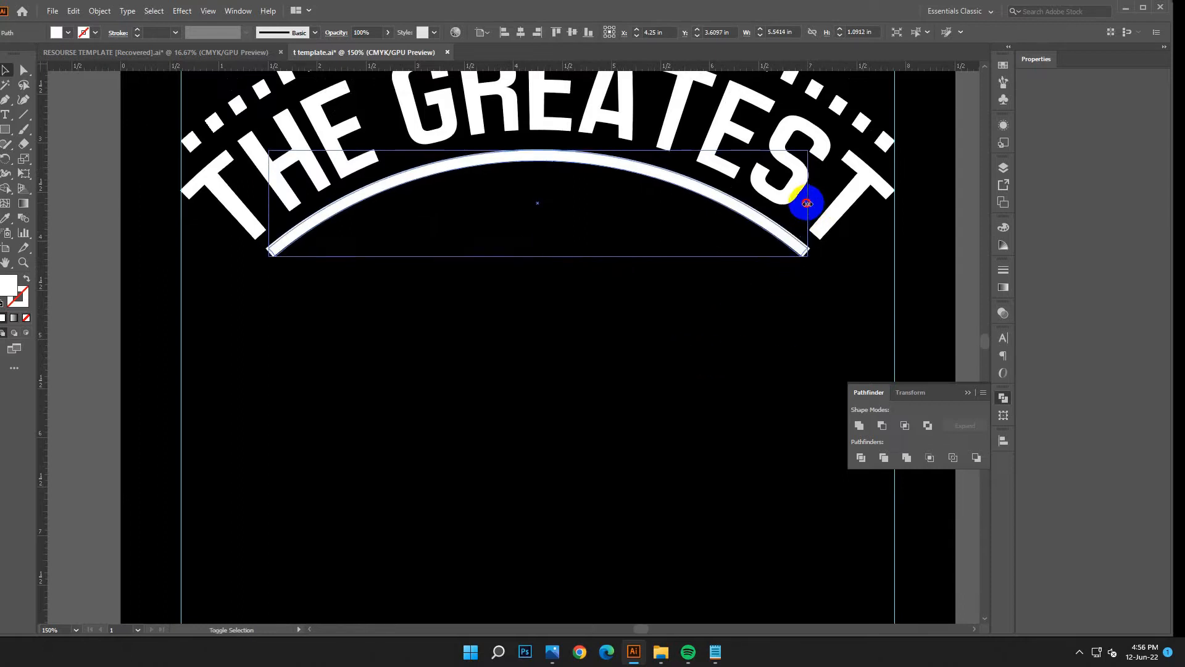
left_click(664, 368)
Centre the solid arc horizontally on the artboard
key("ctrl+minus")
key("ctrl+minus")
key("v")
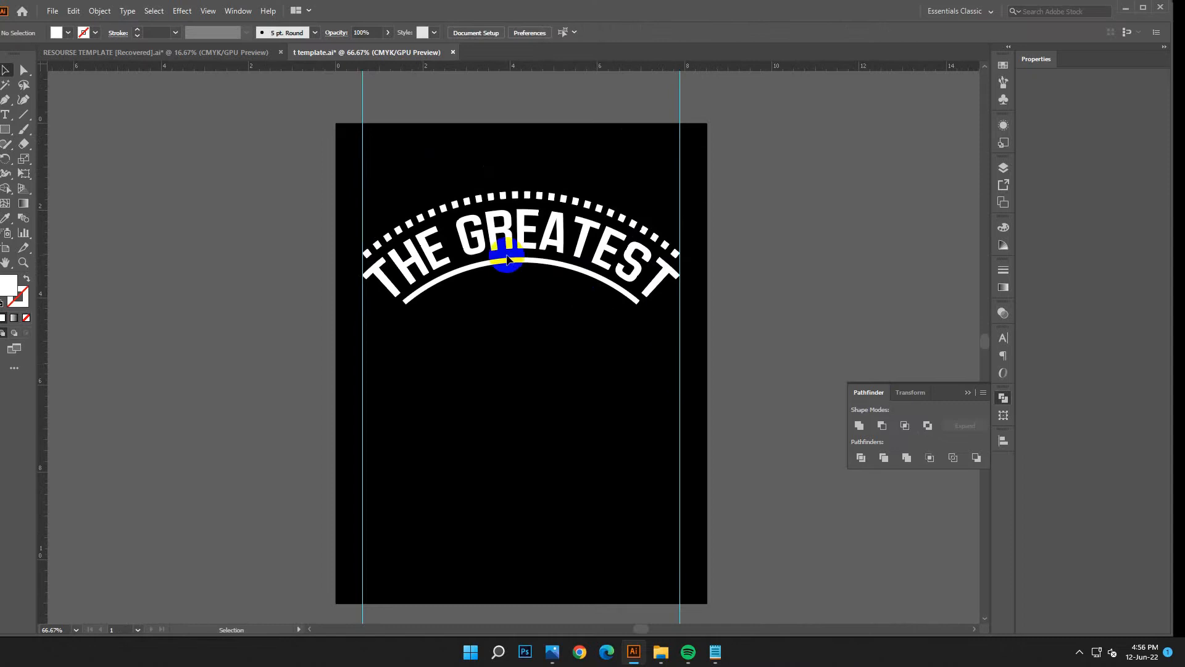
left_click(508, 260)
left_click(521, 32)
left_click(580, 441)
Bring the white gift box graphic to the empty canvas just left of the artboard
scroll(556, 308, "down", 1)
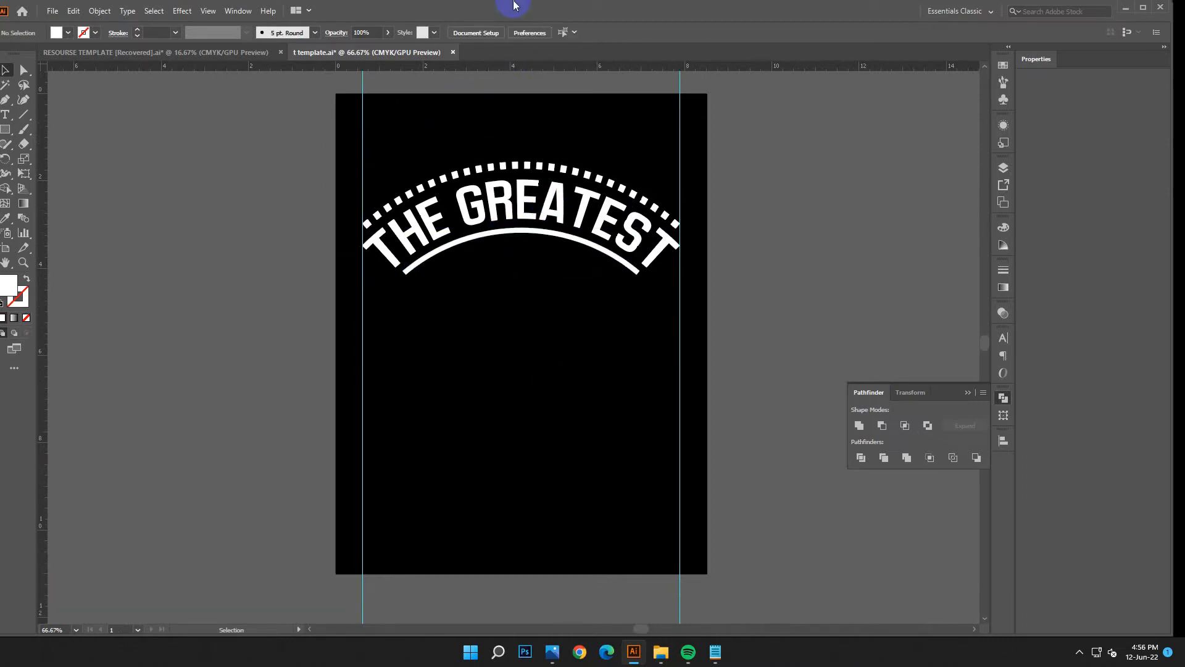
scroll(679, 524, "down", 1)
key("a")
scroll(543, 321, "down", 2)
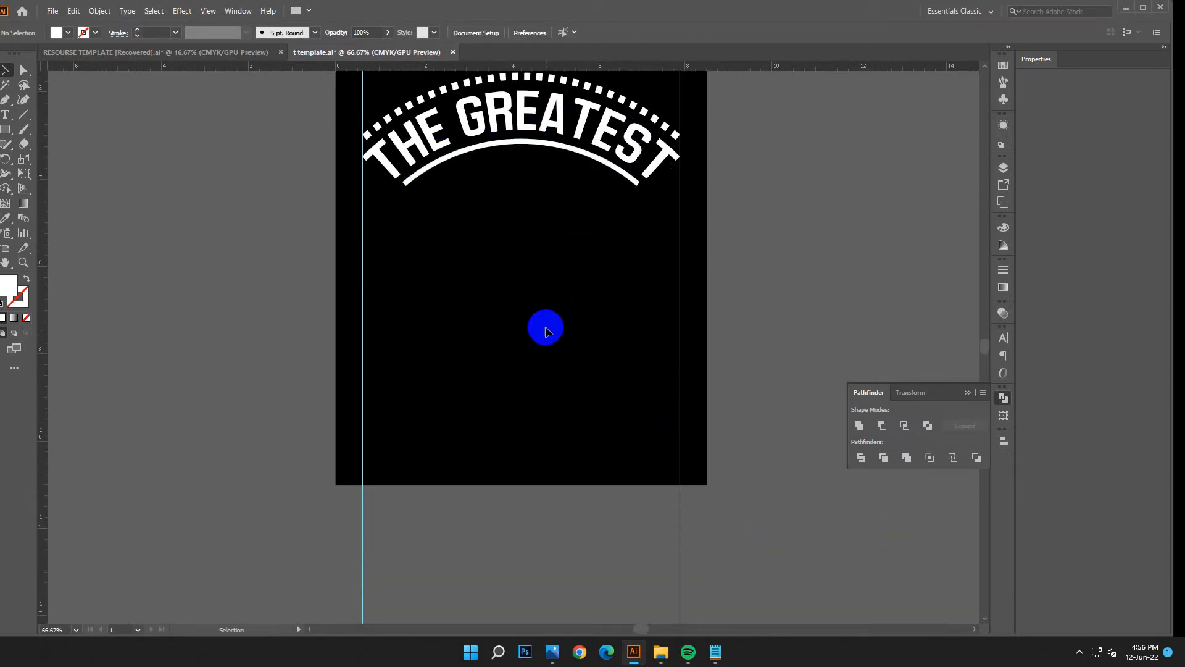
key("v")
key("ctrl+minus")
left_click_drag(144, 191, 499, 266)
key("ctrl+z")
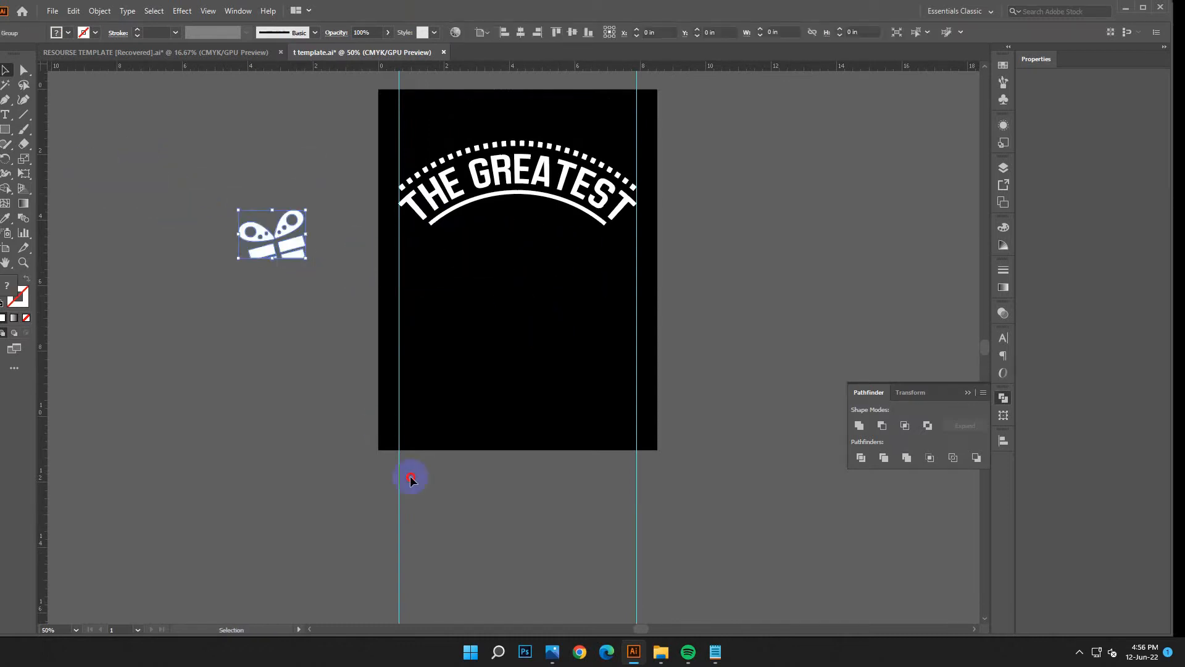
Copy the word GIFT from the T SHIRT DESIGN DOCUMENT 5 note in Notepad and return to Illustrator
left_click(715, 652)
left_click(411, 529)
left_click_drag(289, 401, 225, 402)
right_click(274, 404)
left_click(310, 226)
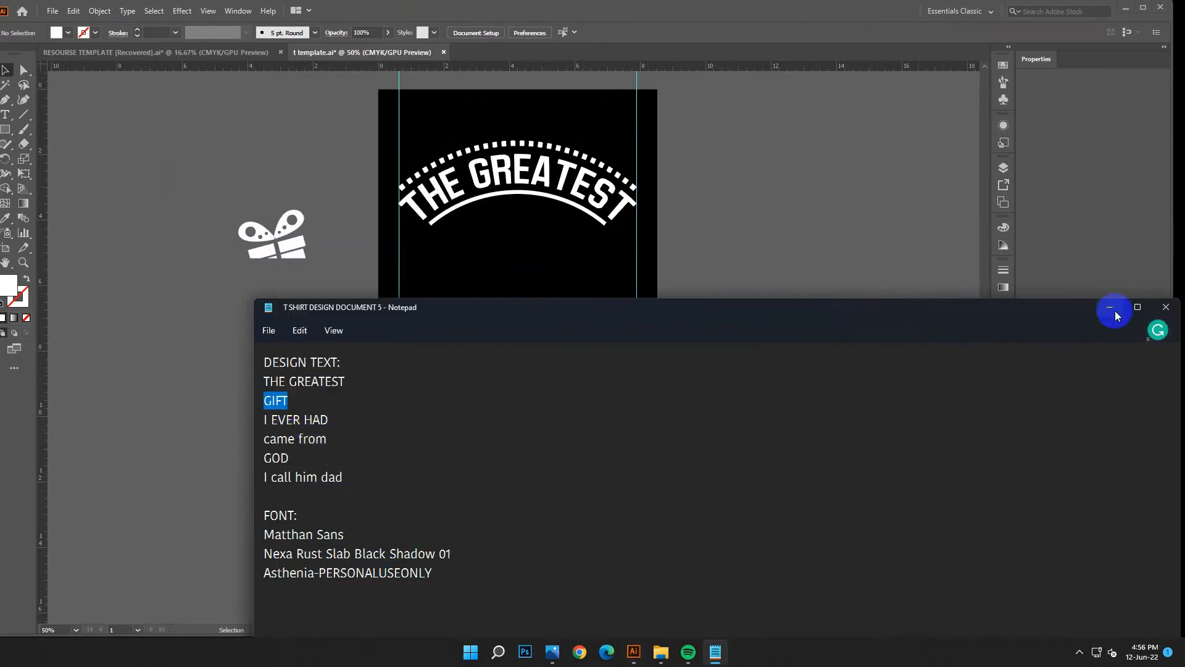
left_click(1111, 309)
Add GIFT as point text to the right of the artboard and enlarge it to about 179 pt
key("t")
left_click(715, 185)
key("ctrl+v")
key("Escape")
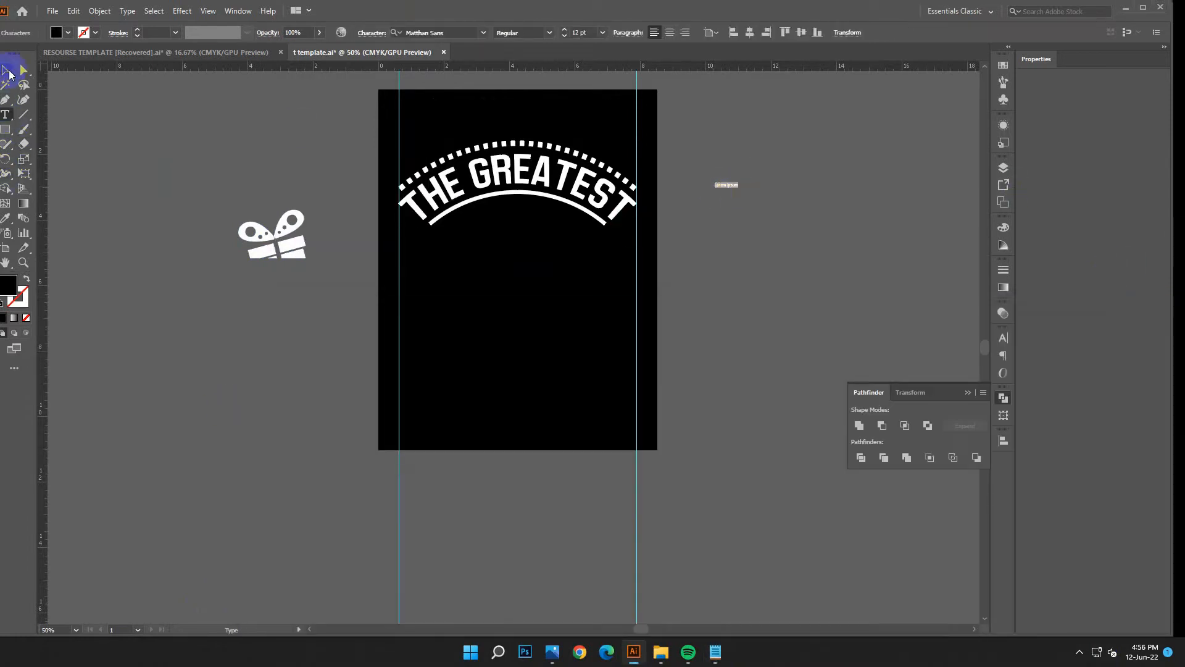
left_click_drag(744, 195, 21, 11)
left_click(74, 11)
left_click(93, 97)
key("Escape")
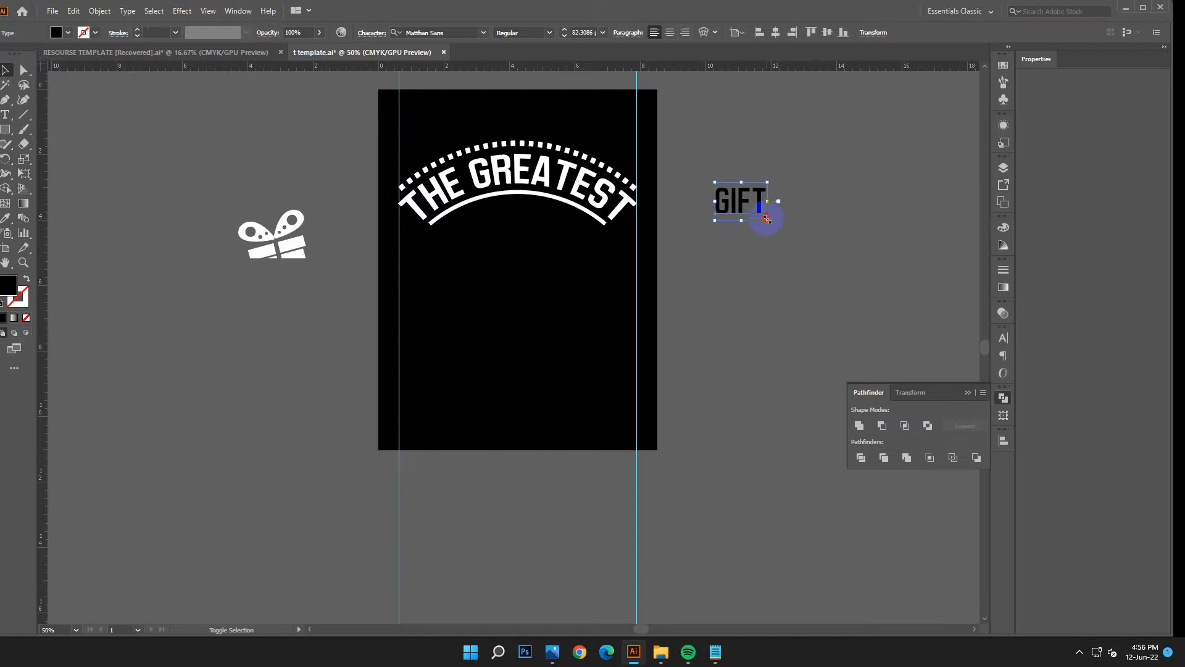
left_click_drag(766, 219, 829, 266)
Copy the font name Nexa Rust Slab Black Shadow 01 from the Notepad document and return to Illustrator
left_click(716, 652)
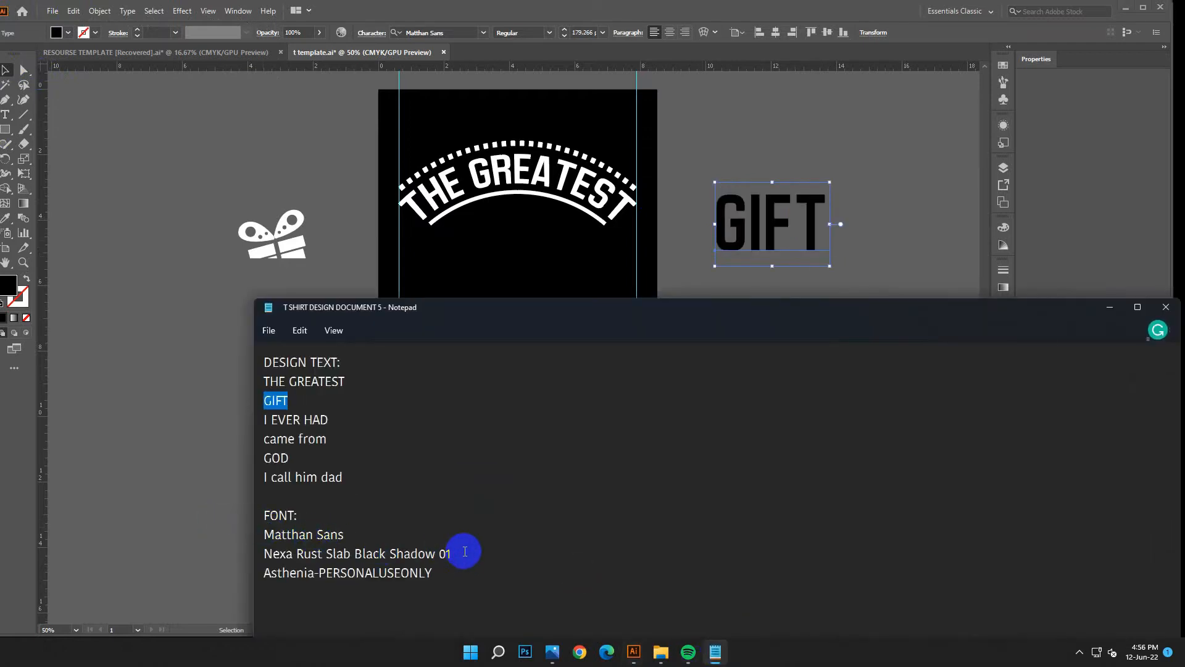
left_click_drag(455, 554, 276, 553)
right_click(352, 559)
left_click(387, 373)
left_click(1110, 307)
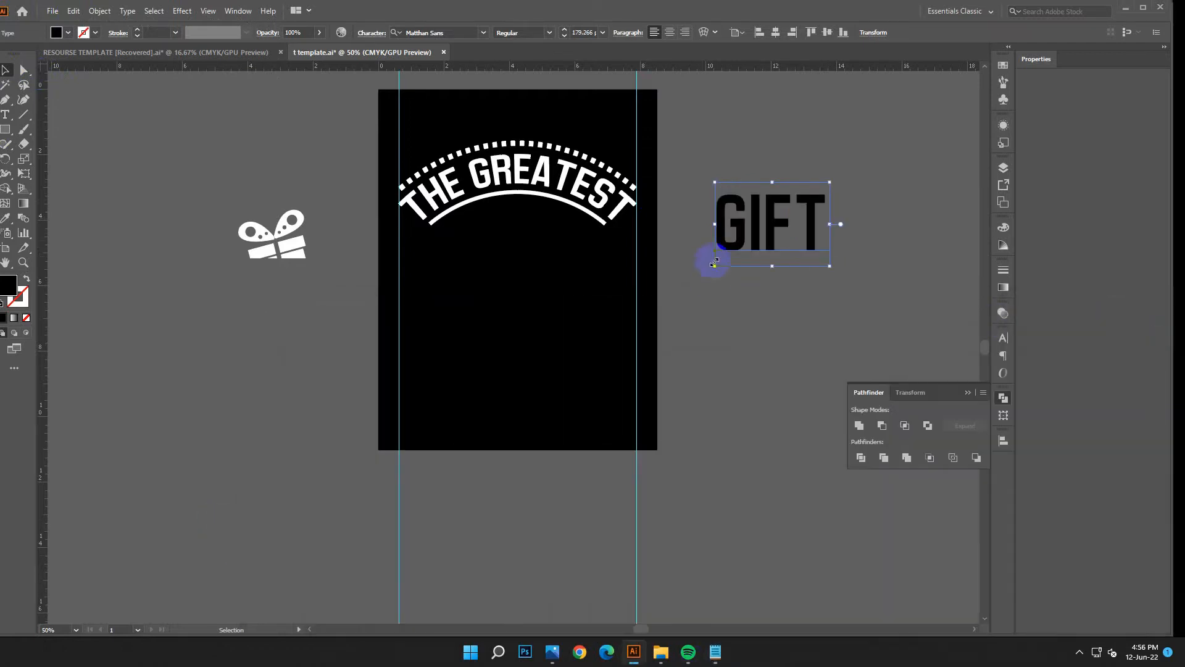
Apply the Nexa Rust Slab Black Shadow 01 font to GIFT and match its fill to the white arched text
right_click(442, 33)
left_click(478, 85)
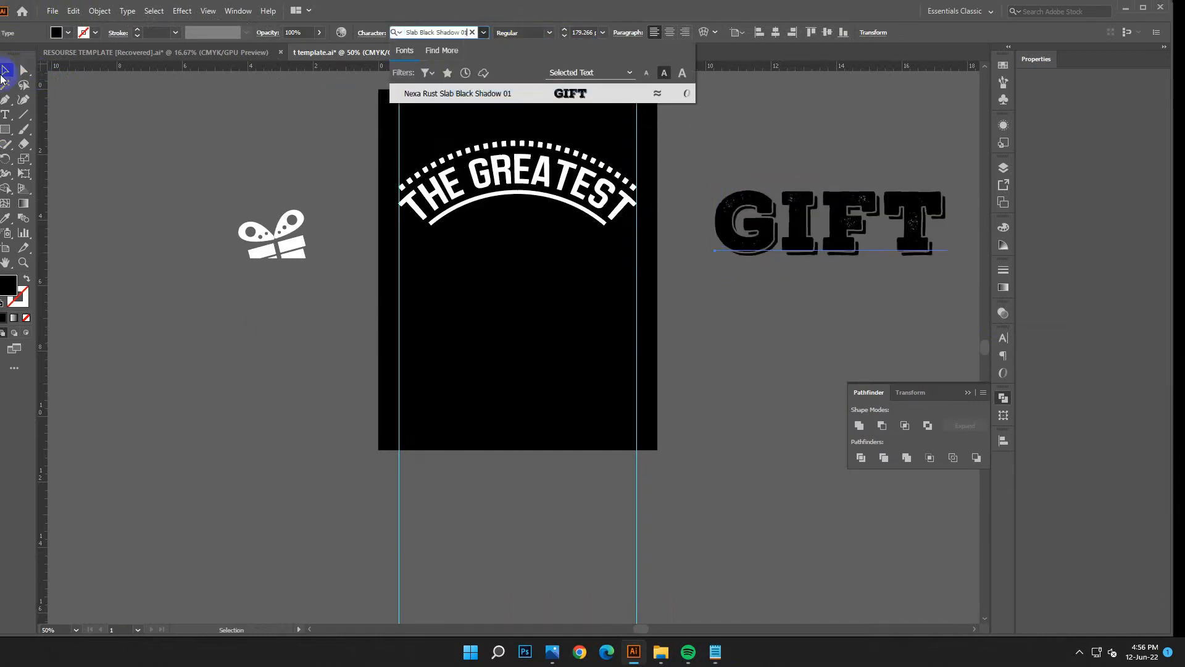
left_click(572, 95)
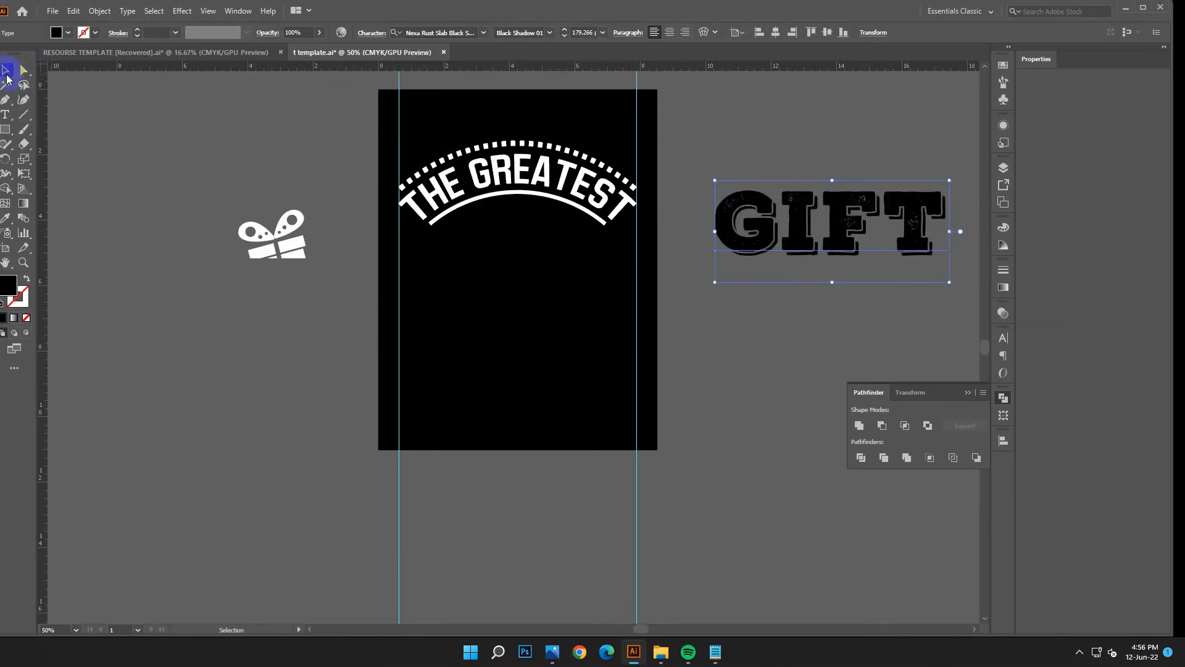
left_click(519, 179)
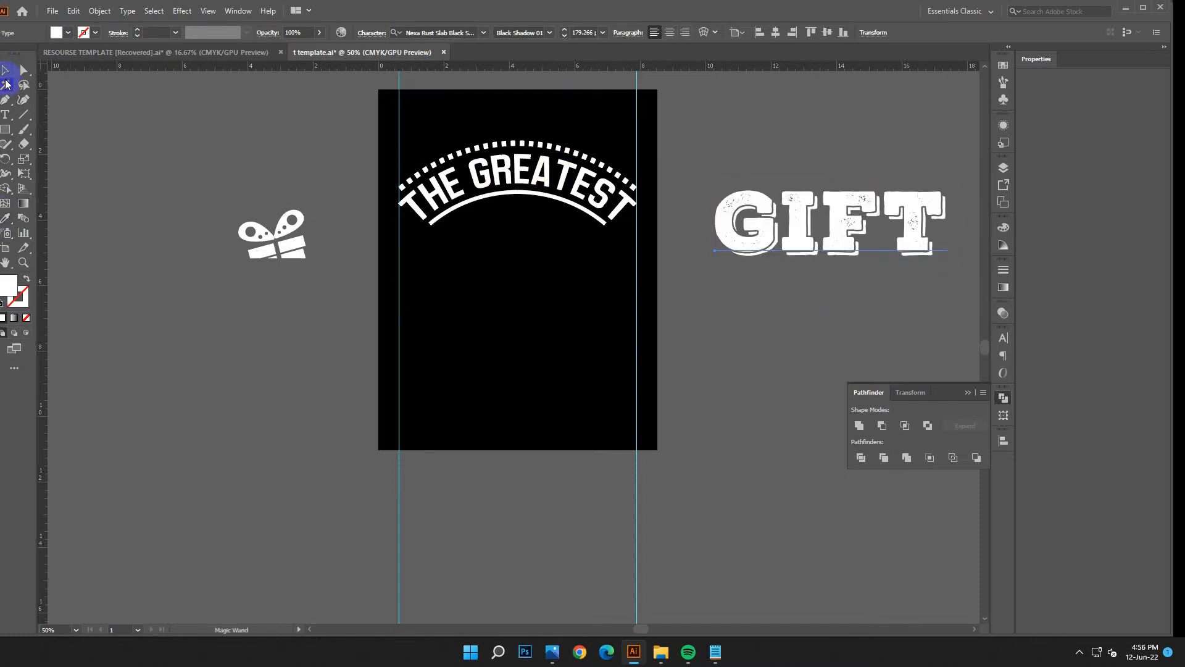
Place GIFT below the solid arc, scale it to about 184 pt to span the guides and nudge it up
left_click_drag(775, 256, 464, 297)
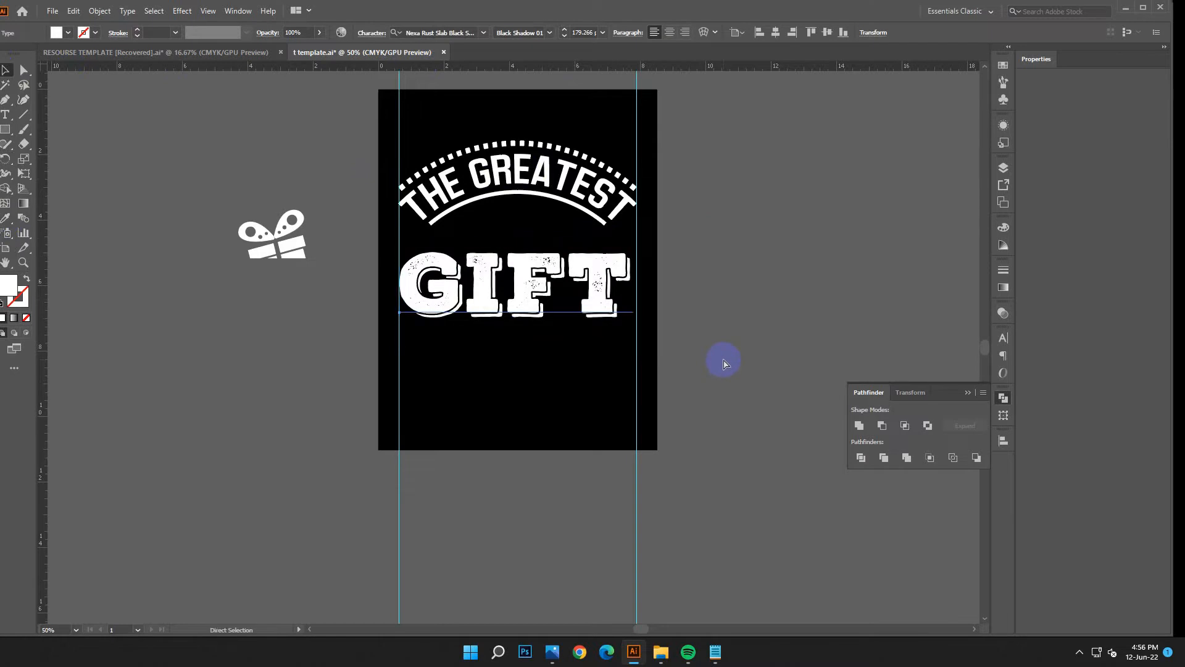
key("ctrl+=")
left_click_drag(669, 342, 674, 343)
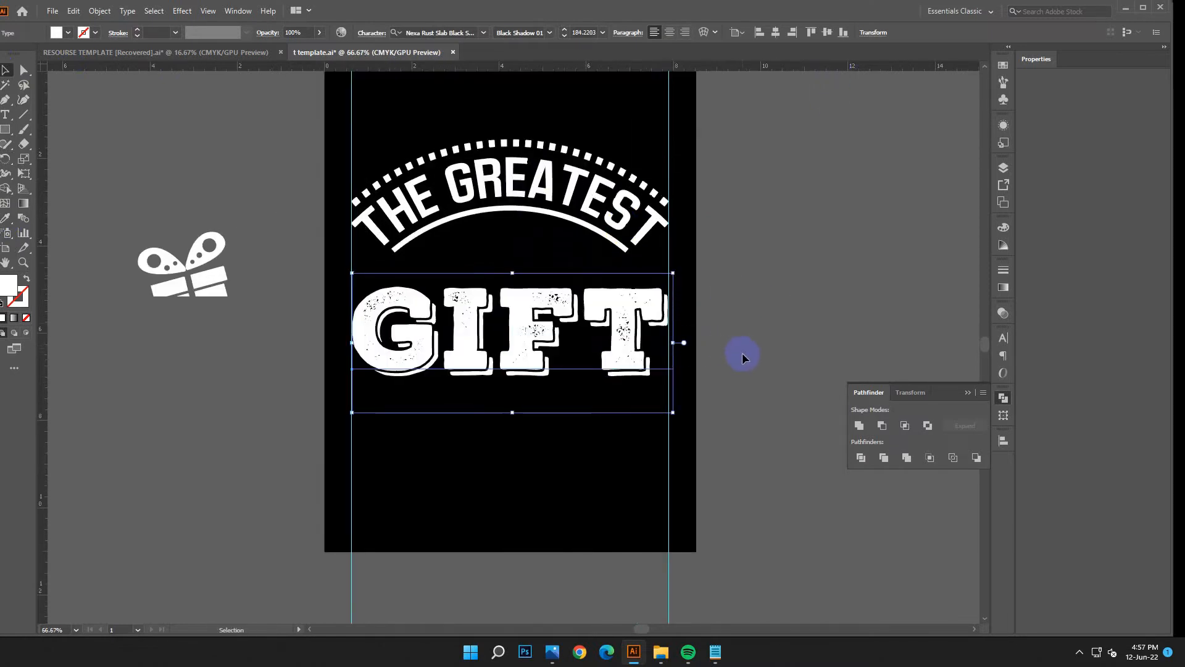
key("Up")
key("Up")
key("Up")
key("Up")
key("Up")
key("Up")
key("Up")
key("Up")
key("Up")
key("Up")
key("Up")
key("Up")
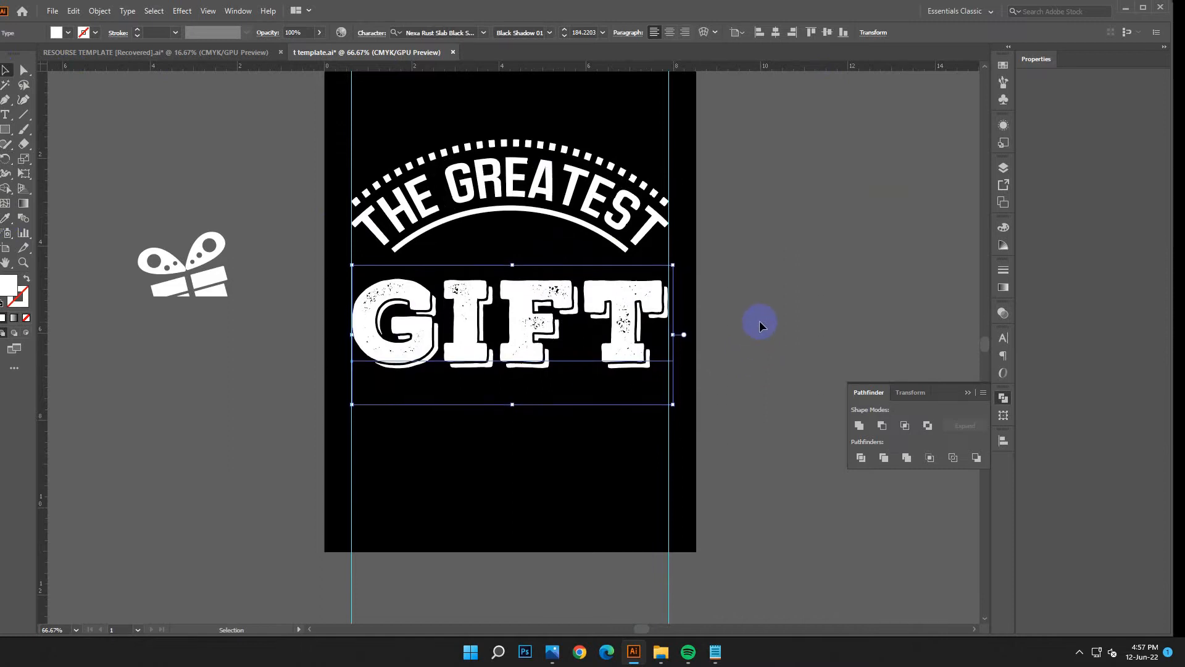
Duplicate the live GIFT text to the left of the artboard and convert the original to outlines
key("ctrl+minus")
left_click_drag(535, 331, 303, 397)
left_click(534, 344)
right_click(534, 344)
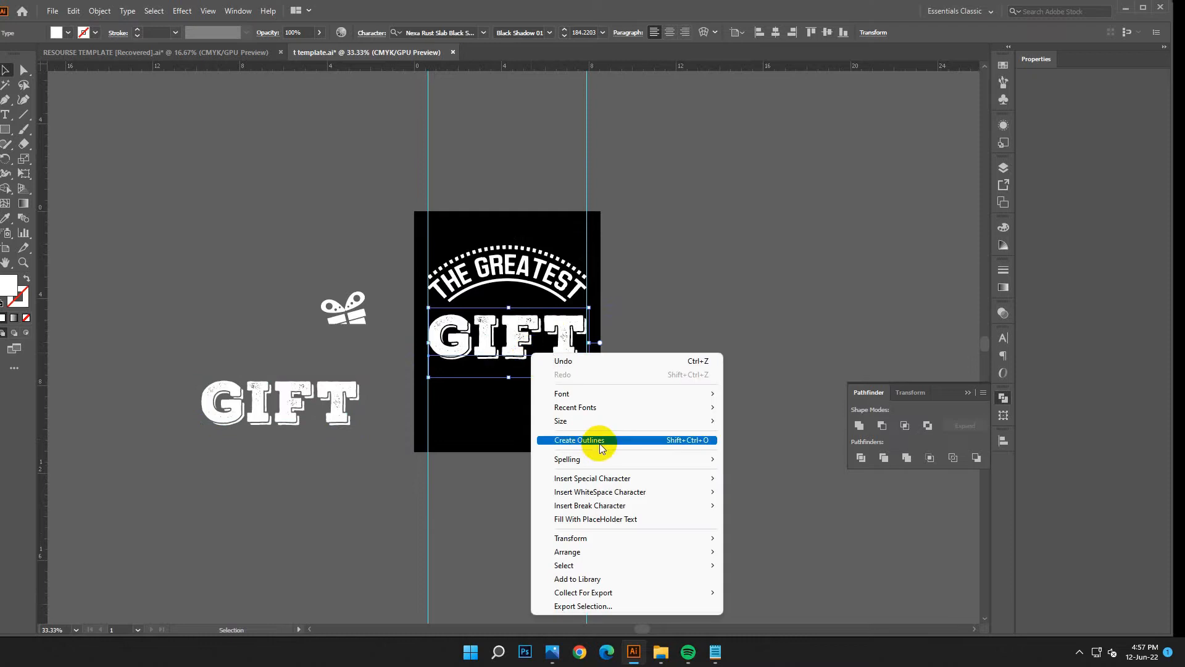
left_click(690, 439)
Nudge the outlined GIFT lettering up closer to the solid arc
key("Up")
key("Up")
key("Up")
key("Up")
key("Up")
key("Up")
key("Up")
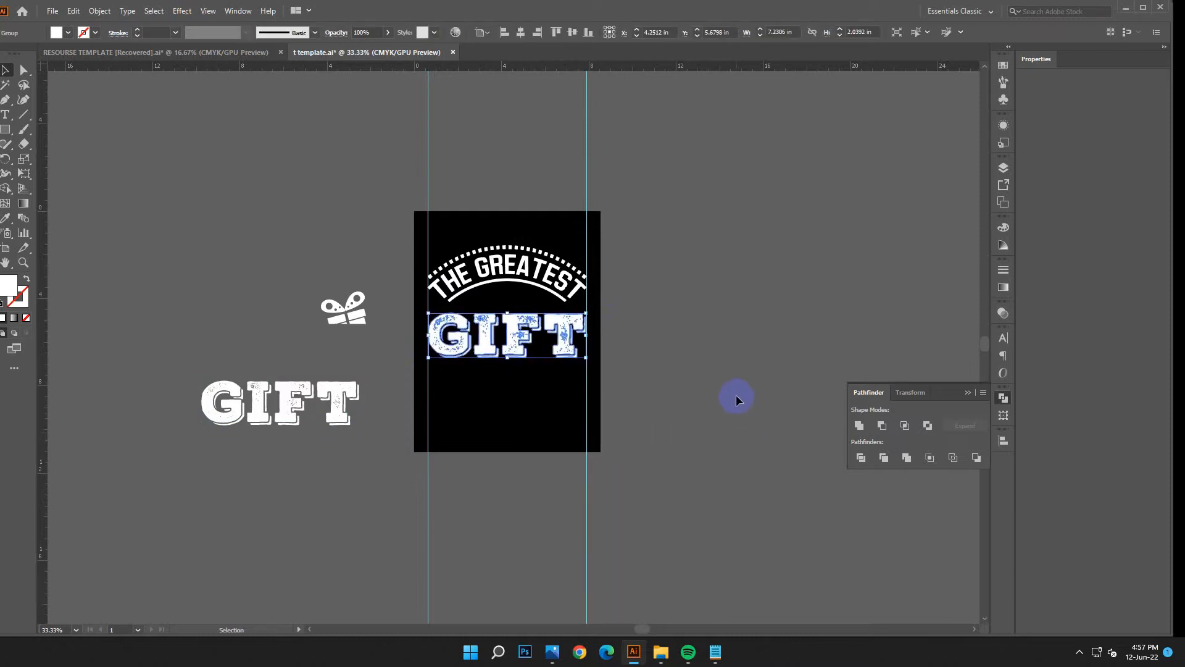
left_click(736, 396)
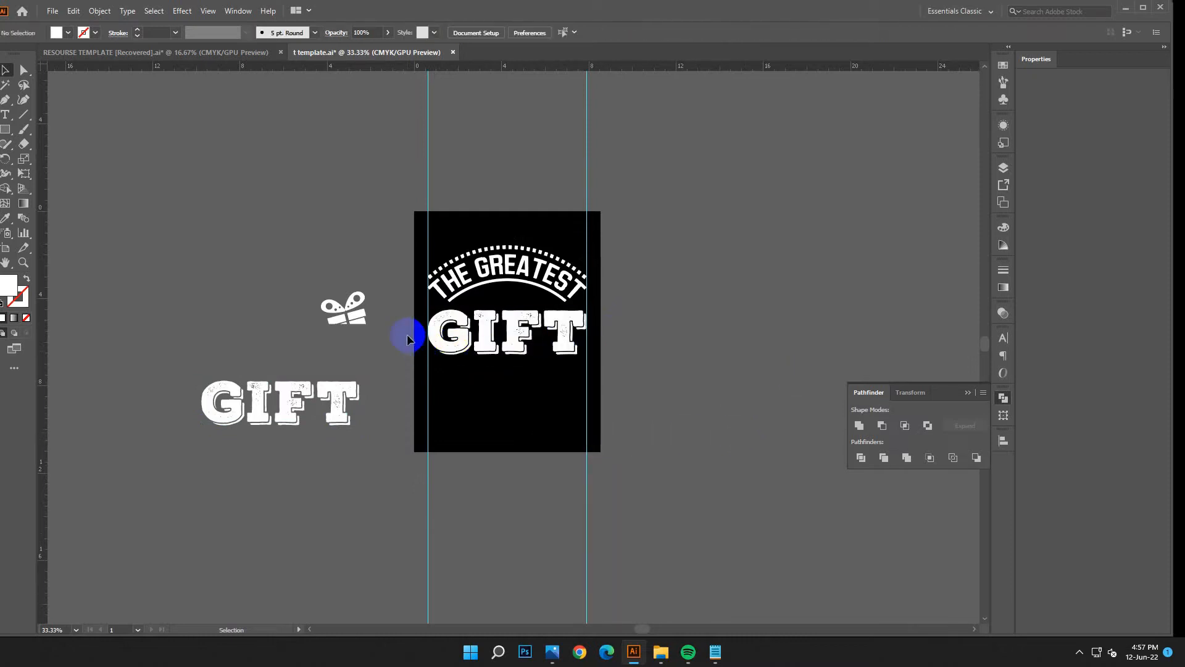
Place the gift box between the solid arc and GIFT, scale it to about 1.54 in wide and nudge it up
key("ctrl+plus")
left_click_drag(422, 290, 527, 262)
left_click(528, 262)
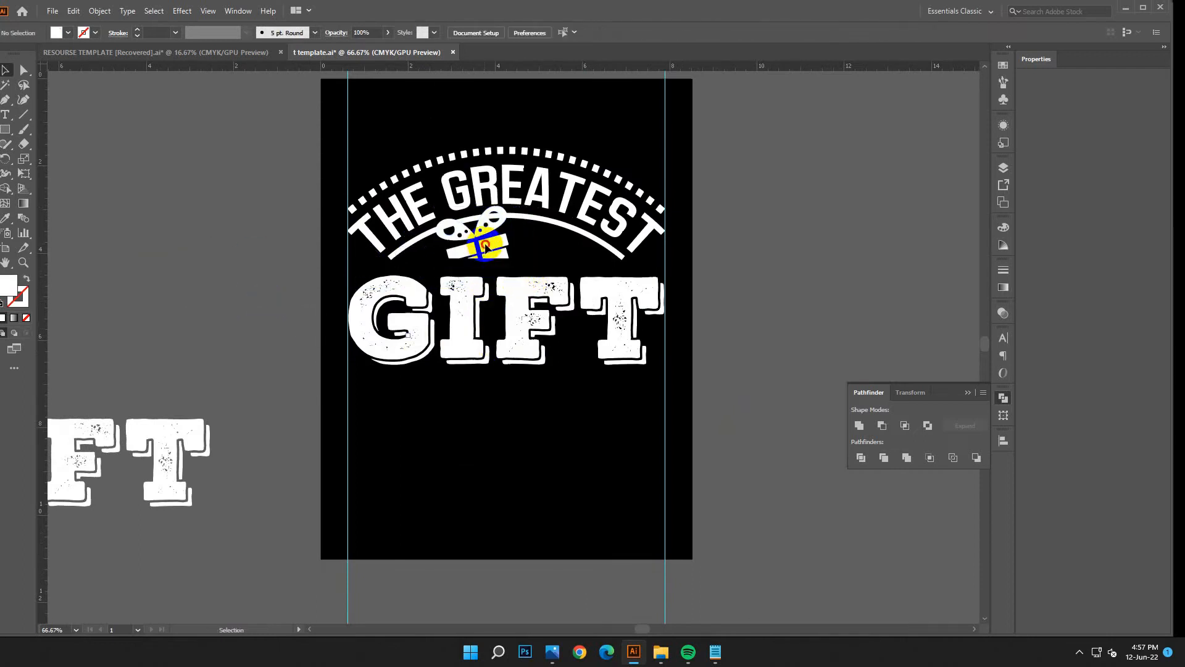
left_click(483, 264)
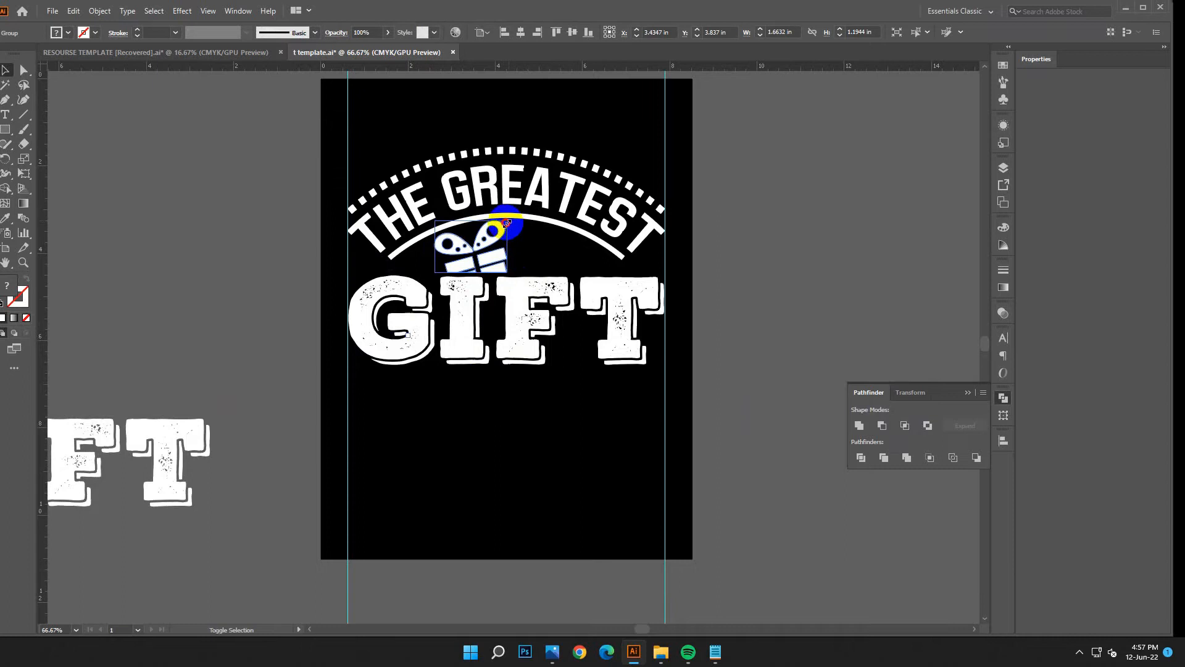
left_click_drag(506, 223, 502, 224)
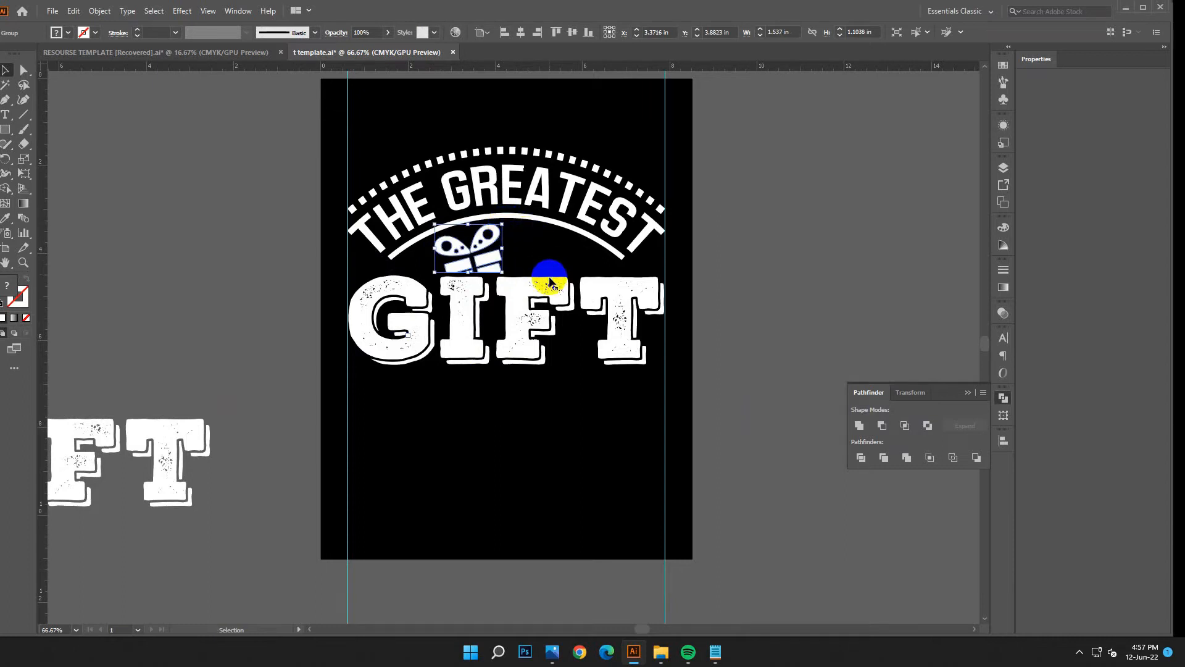
key("Up")
key("Up")
Create a copy of the gift box reflected across the vertical axis and set it beside the original
right_click(538, 250)
mouse_move(563, 393)
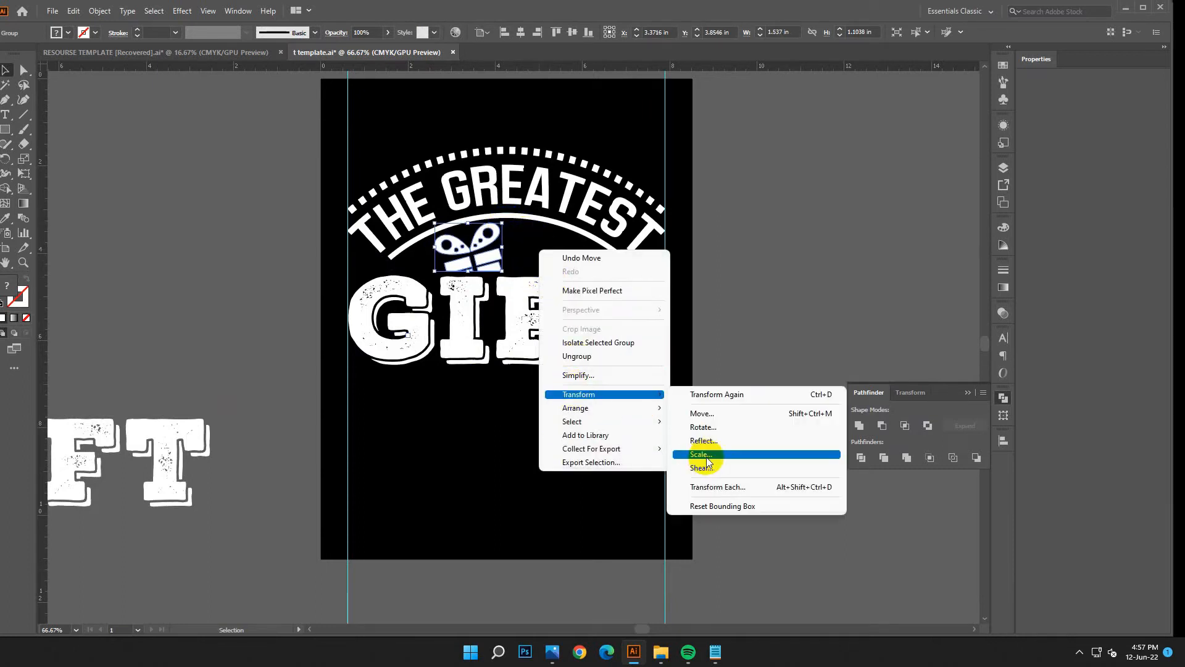
left_click(704, 440)
left_click(759, 425)
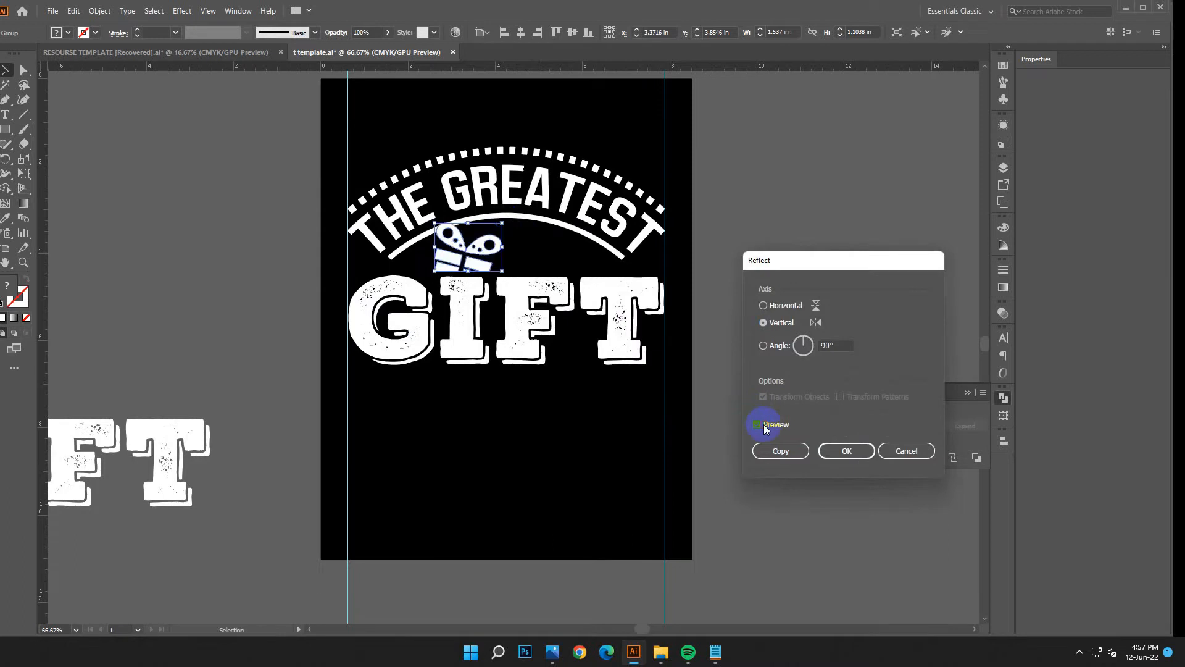
left_click(788, 453)
mouse_move(477, 256)
left_mouse_down()
mouse_move(518, 266)
mouse_move(480, 260)
left_mouse_up()
Centre the pair of gift boxes horizontally on the artboard
left_click(631, 382)
key("v")
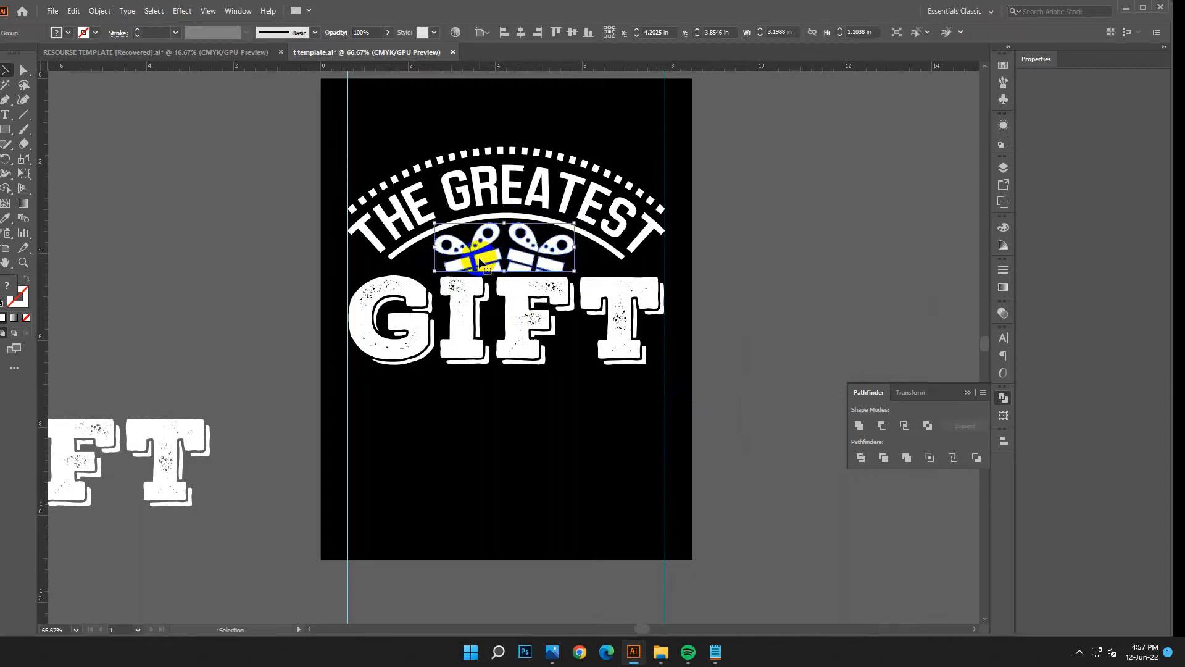
left_click(522, 36)
left_click(731, 230)
Draw a white rectangle about 7.27 in wide and 0.77 in tall between the guides, just below GIFT
scroll(734, 230, "down", 1)
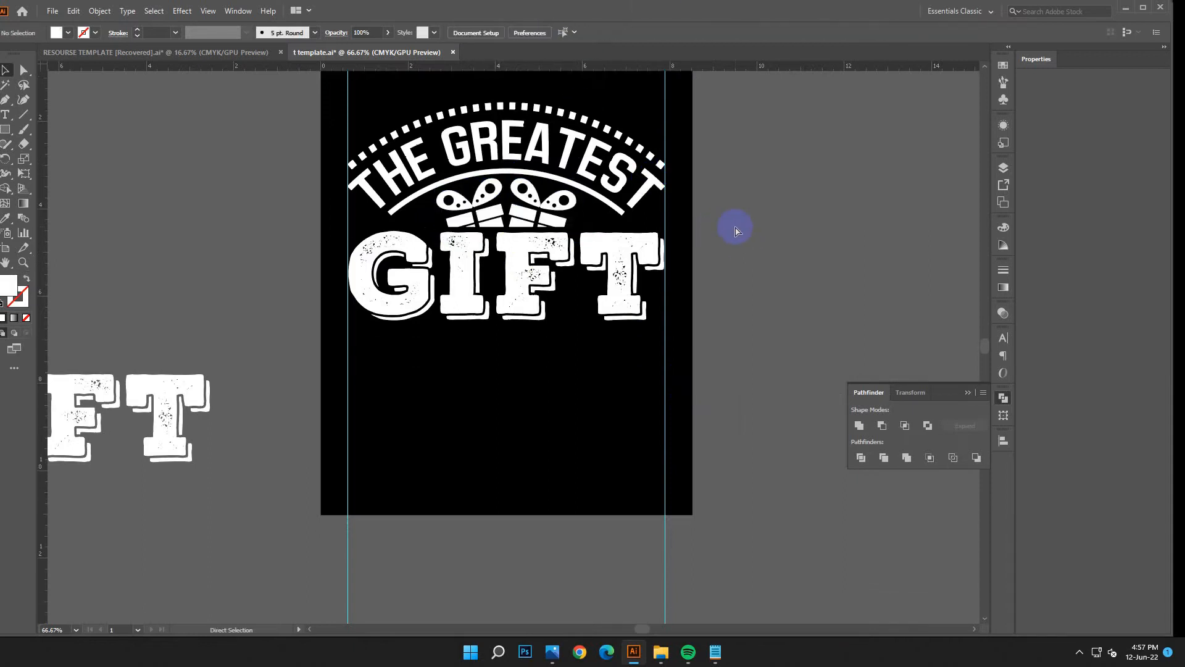
key("ctrl+minus")
left_click_drag(672, 432, 670, 430)
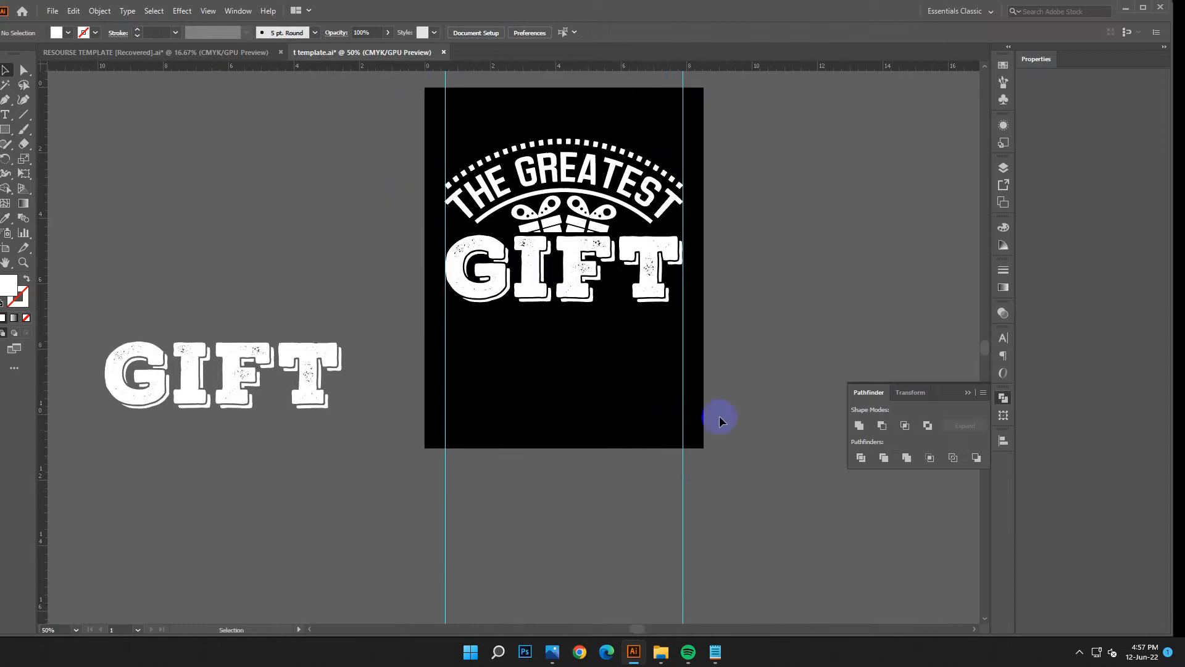
scroll(773, 389, "down", 4)
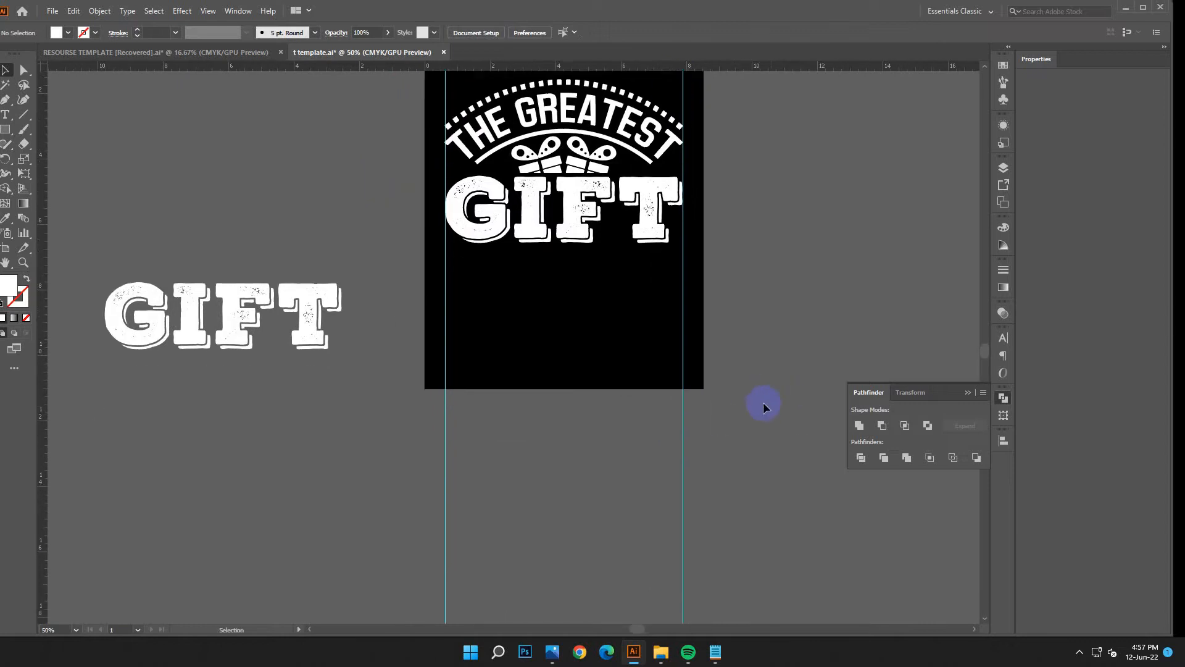
scroll(761, 402, "up", 5)
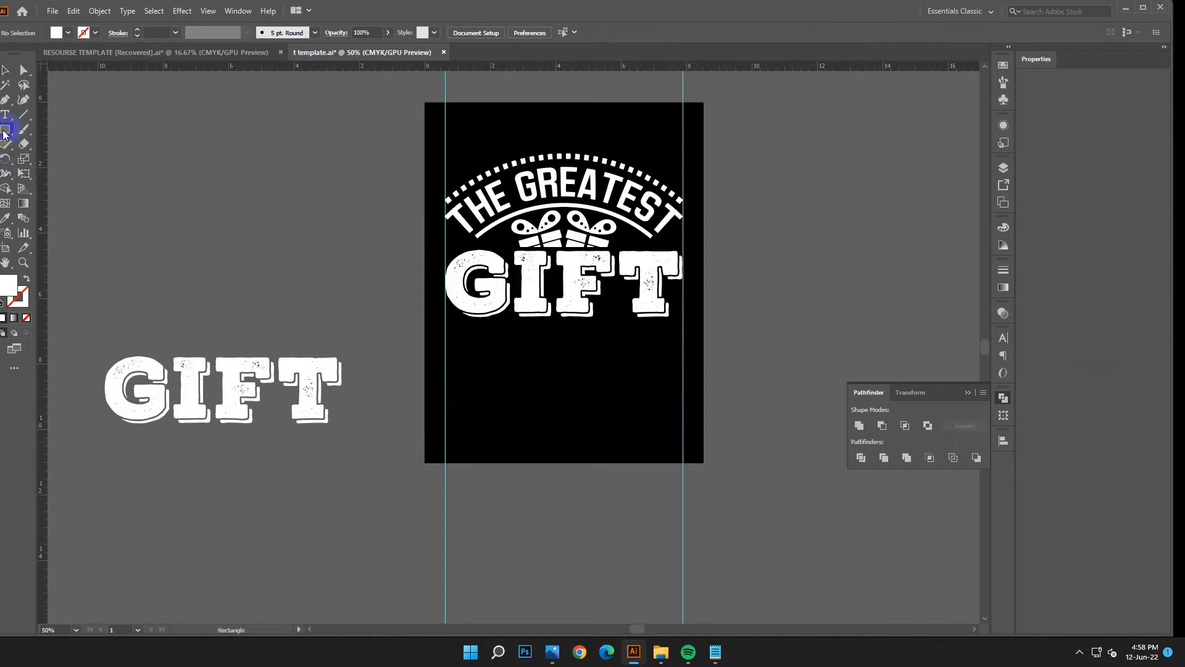
left_click_drag(446, 324, 682, 350)
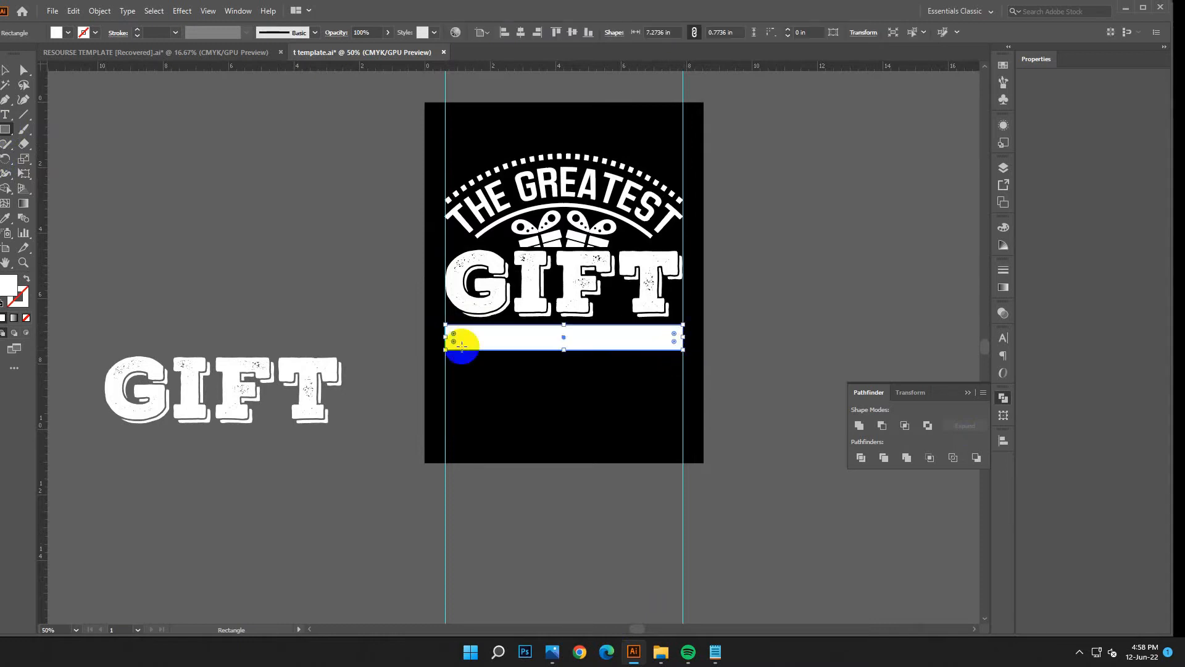
left_click(8, 221)
left_click(459, 248)
left_click(6, 71)
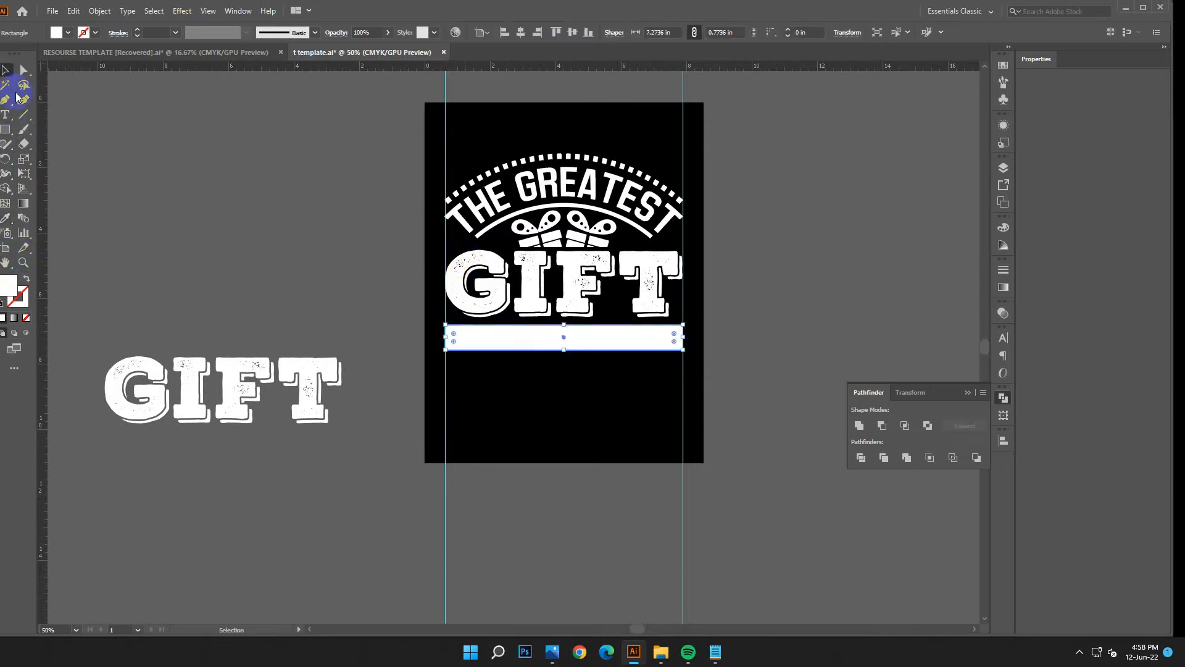
Copy the line I EVER HAD from the Notepad document
left_click(569, 299)
left_click(719, 337)
key("ctrl+minus")
scroll(630, 339, "down", 1)
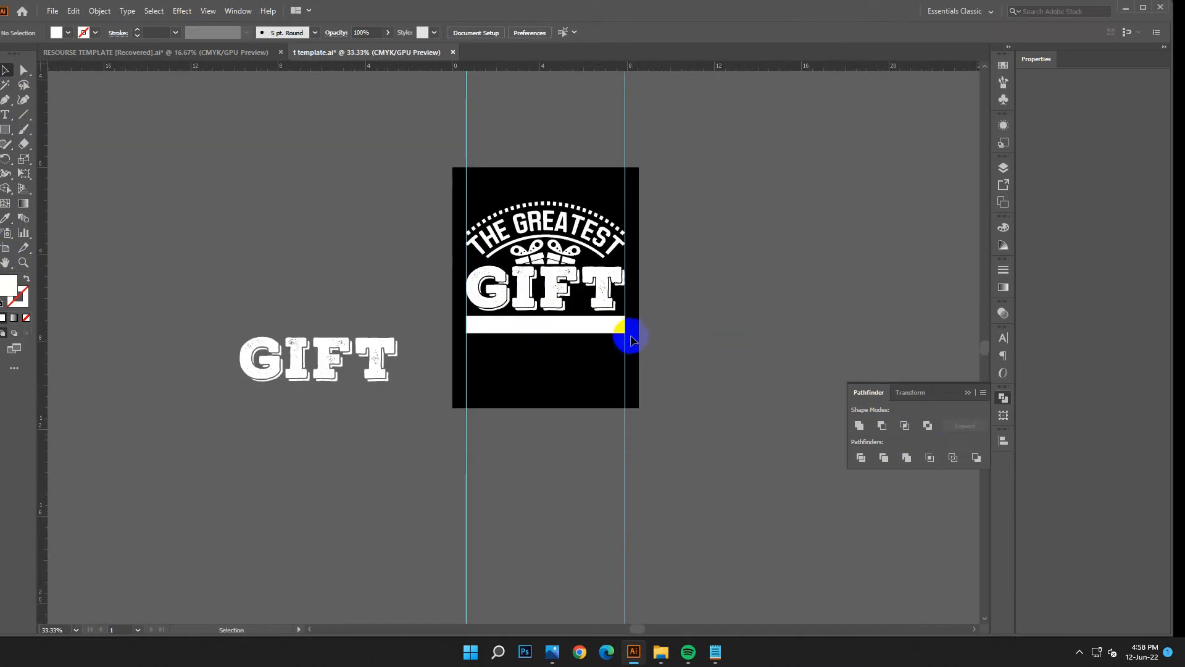
left_click(715, 653)
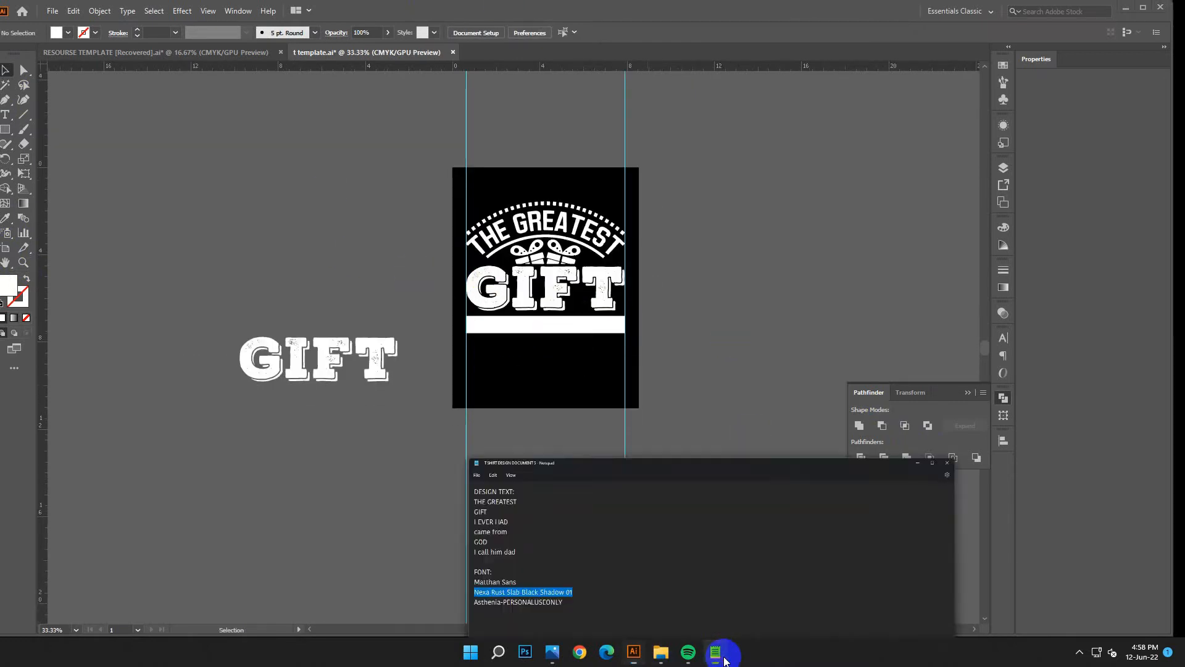
left_click(370, 477)
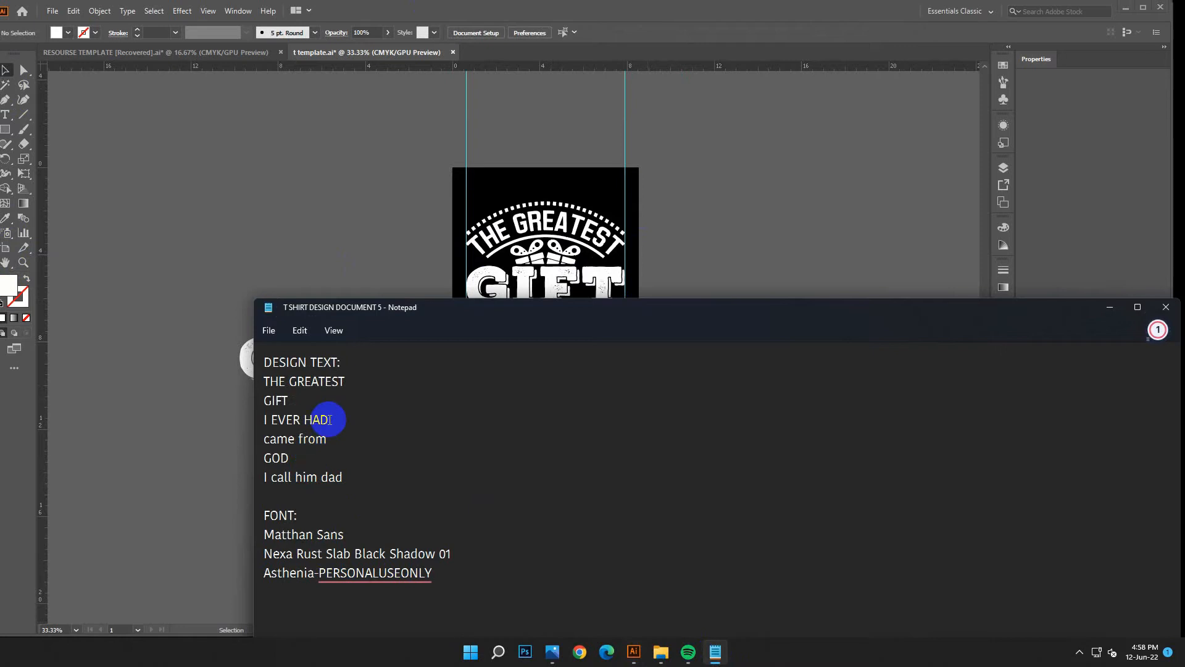
left_click_drag(330, 419, 225, 424)
right_click(309, 419)
left_click(327, 235)
left_click(1109, 307)
Create a text object beside the artboard, enlarge it to about 80.8 pt and replace its placeholder with the copied I EVER HAD
key("t")
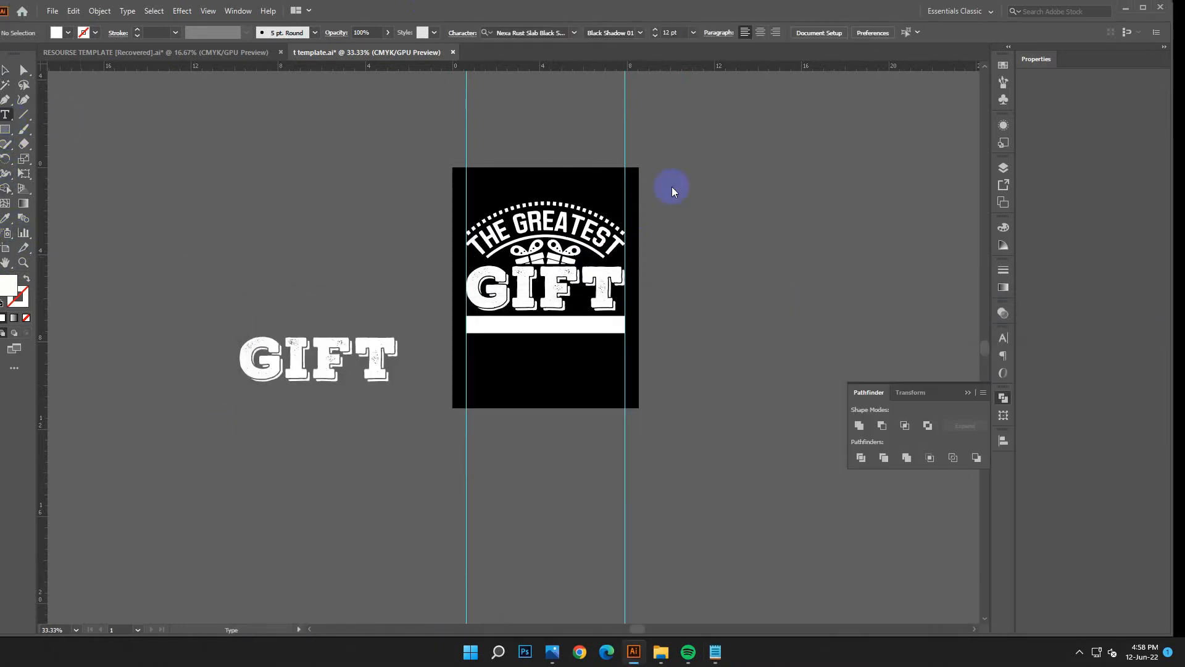
key("Escape")
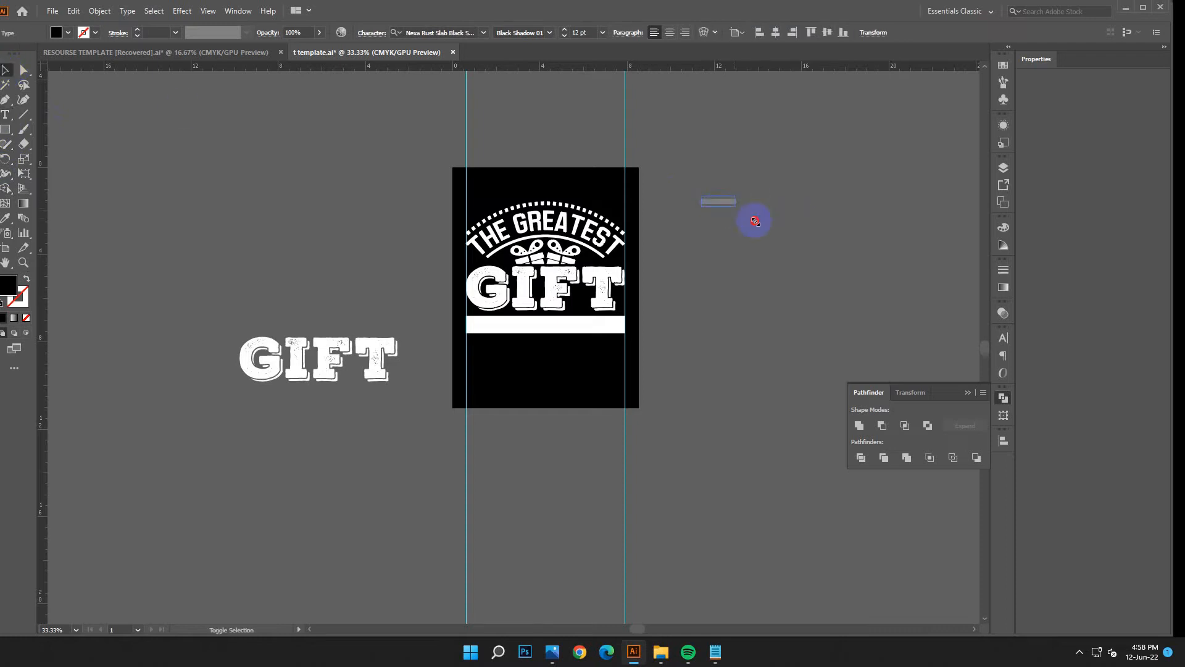
left_click_drag(755, 221, 917, 229)
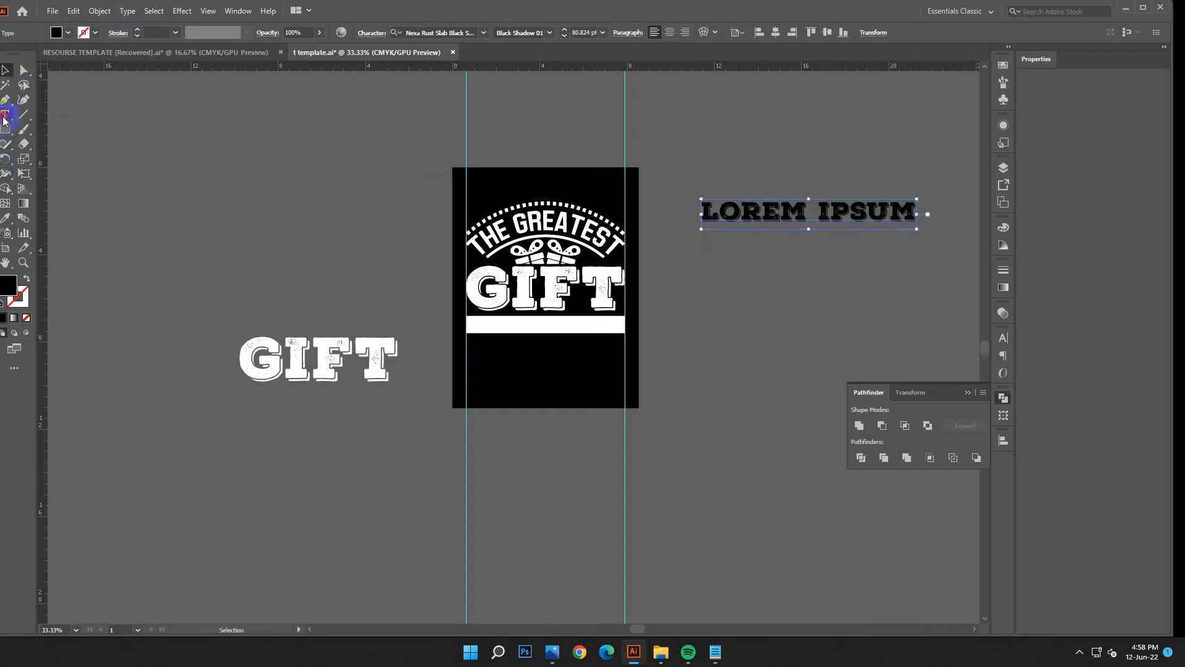
key("ctrl+a")
left_click(73, 11)
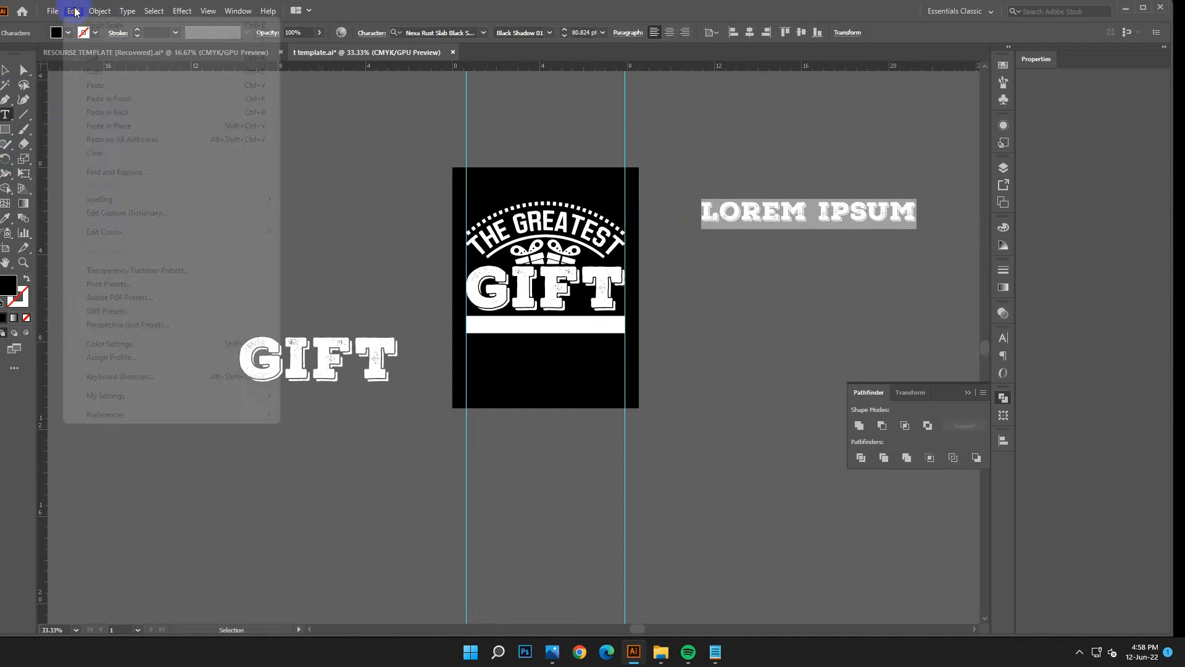
left_click(111, 85)
left_click(5, 72)
left_click(923, 339)
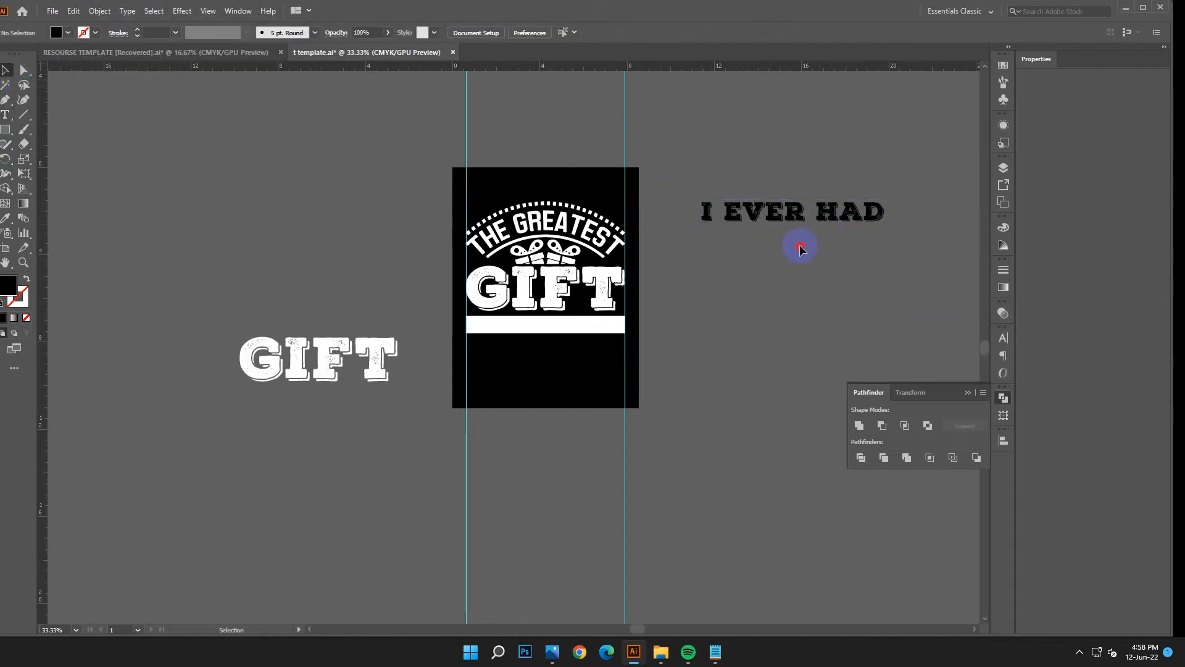
Move the I EVER HAD text below the artboard and copy the font name Matthan Sans from Notepad
left_click_drag(830, 216, 620, 467)
left_click(716, 653)
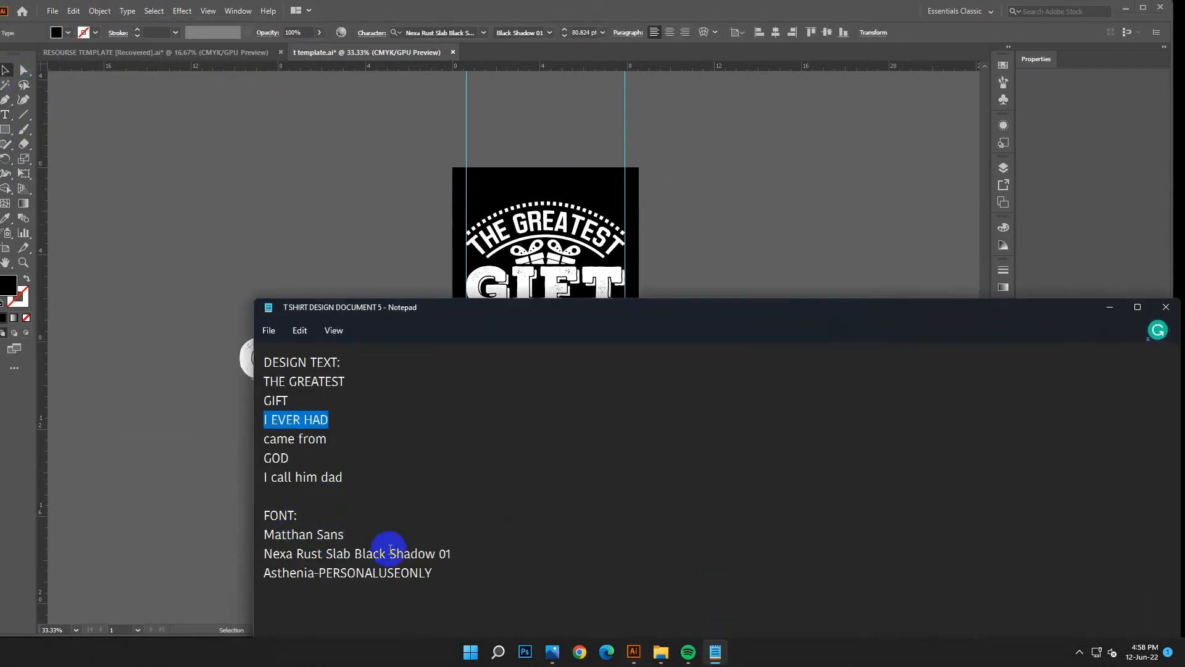
left_click(293, 535)
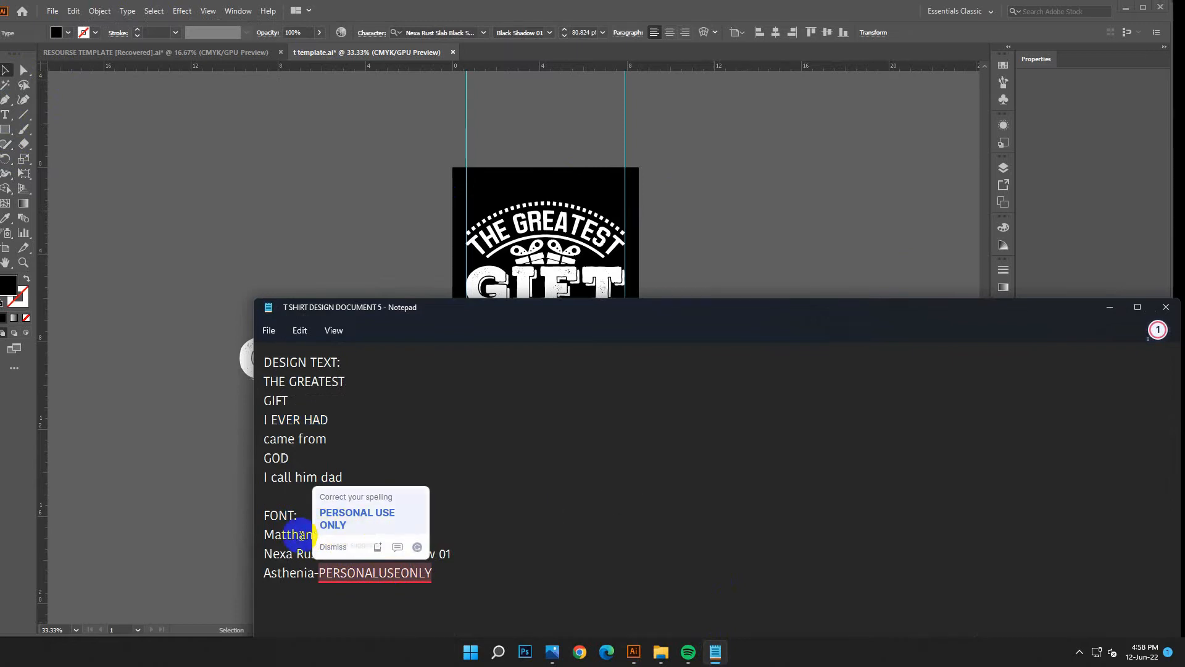
left_click_drag(265, 535, 343, 535)
right_click(344, 535)
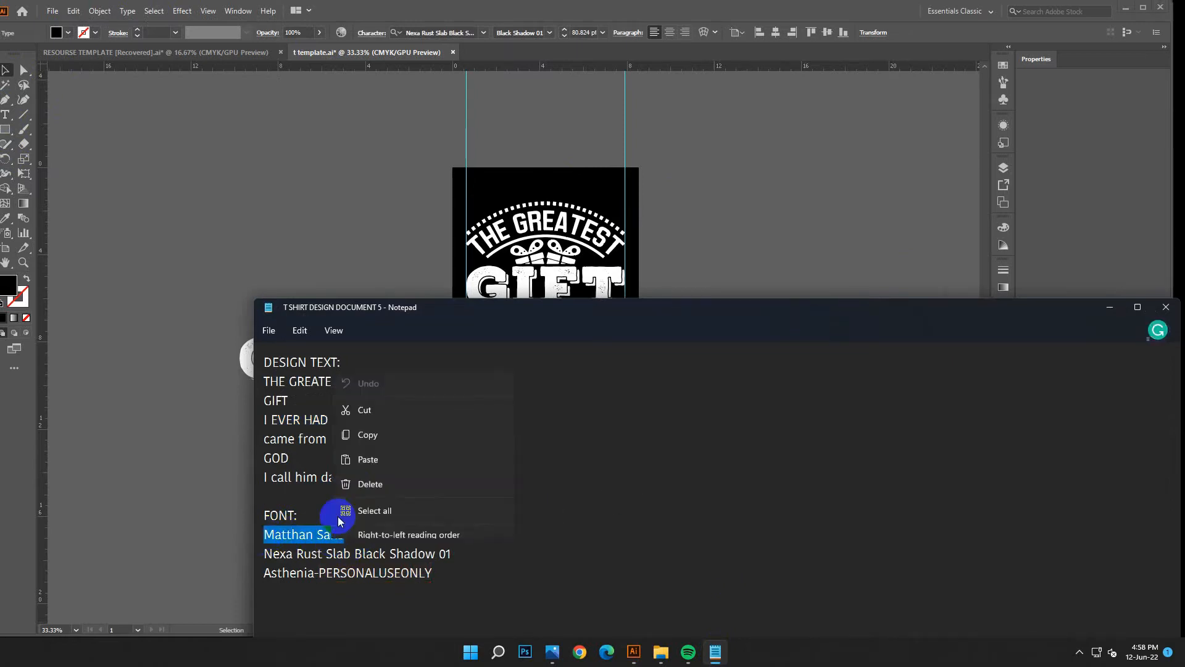
left_click(393, 356)
left_click(1109, 306)
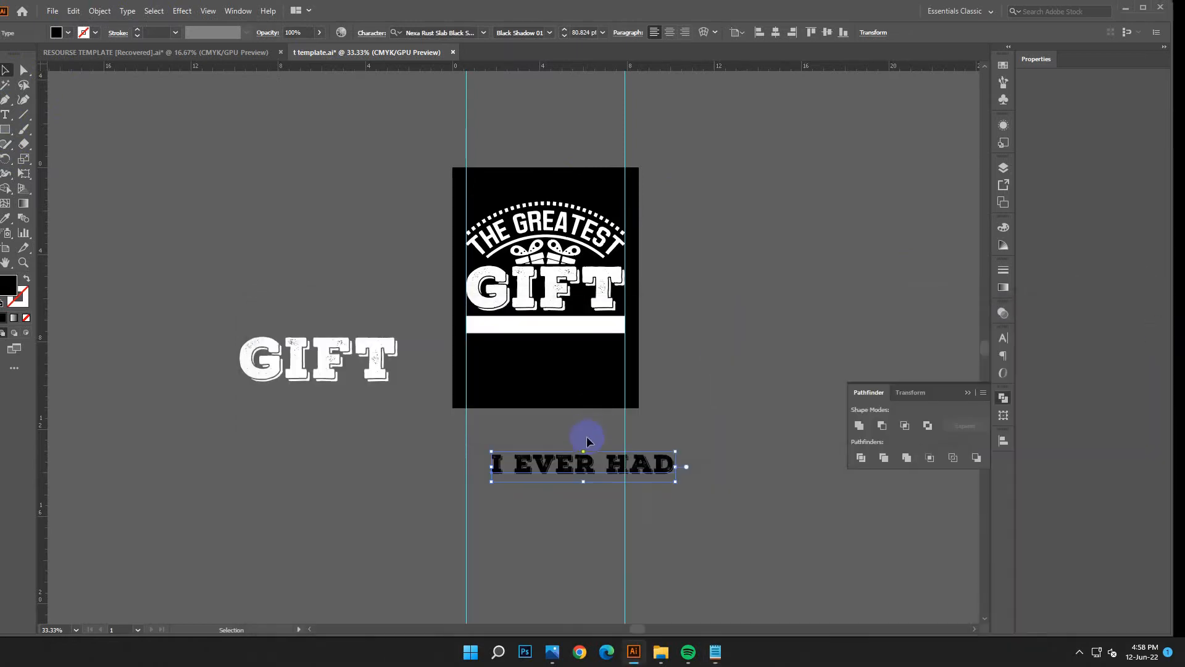
right_click(436, 32)
left_click(475, 89)
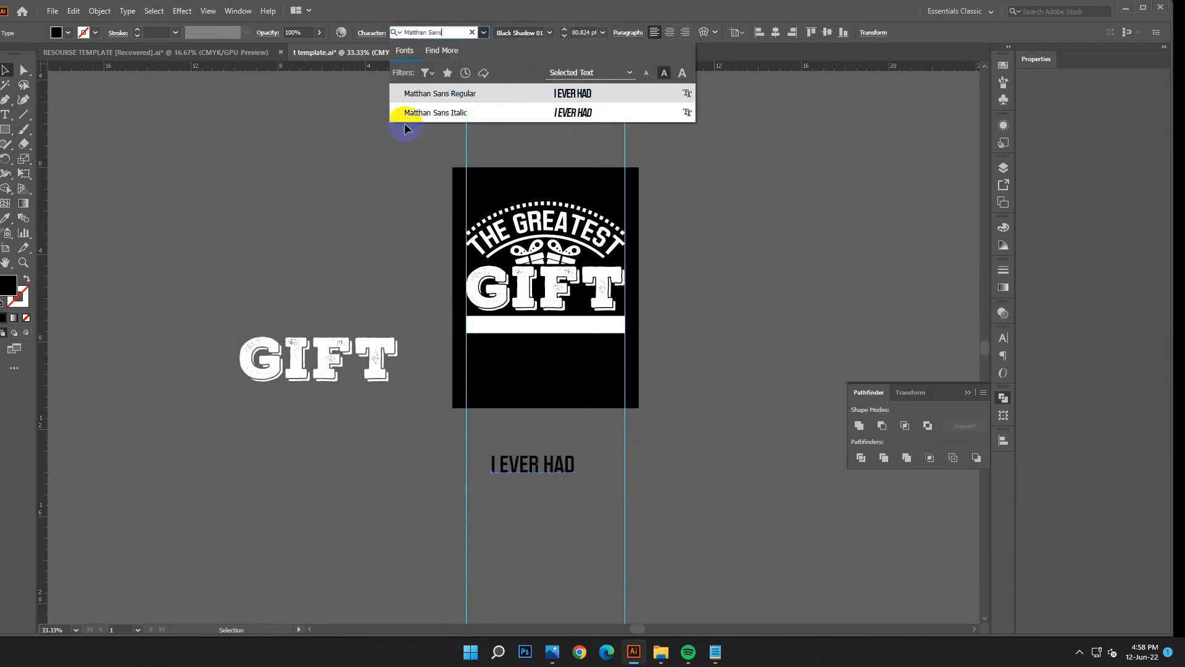
key("Escape")
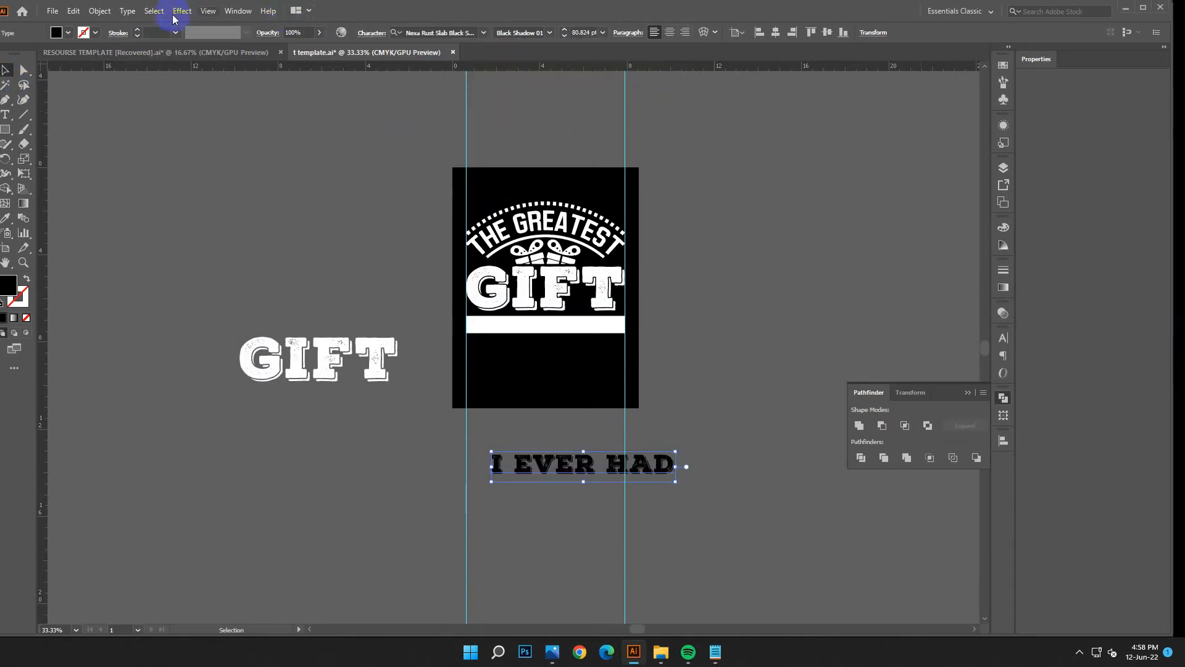
left_click(73, 12)
Set the font of the I EVER HAD text to Matthan Sans Regular
right_click(436, 32)
left_click(464, 82)
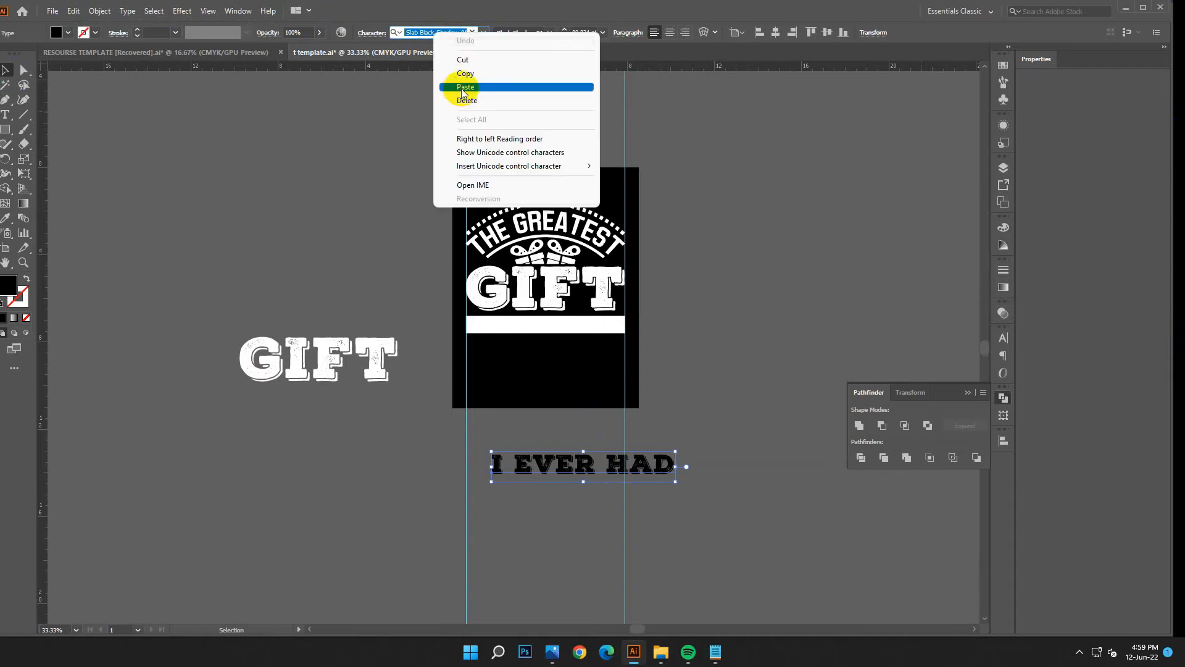
key("Return")
double_click(5, 291)
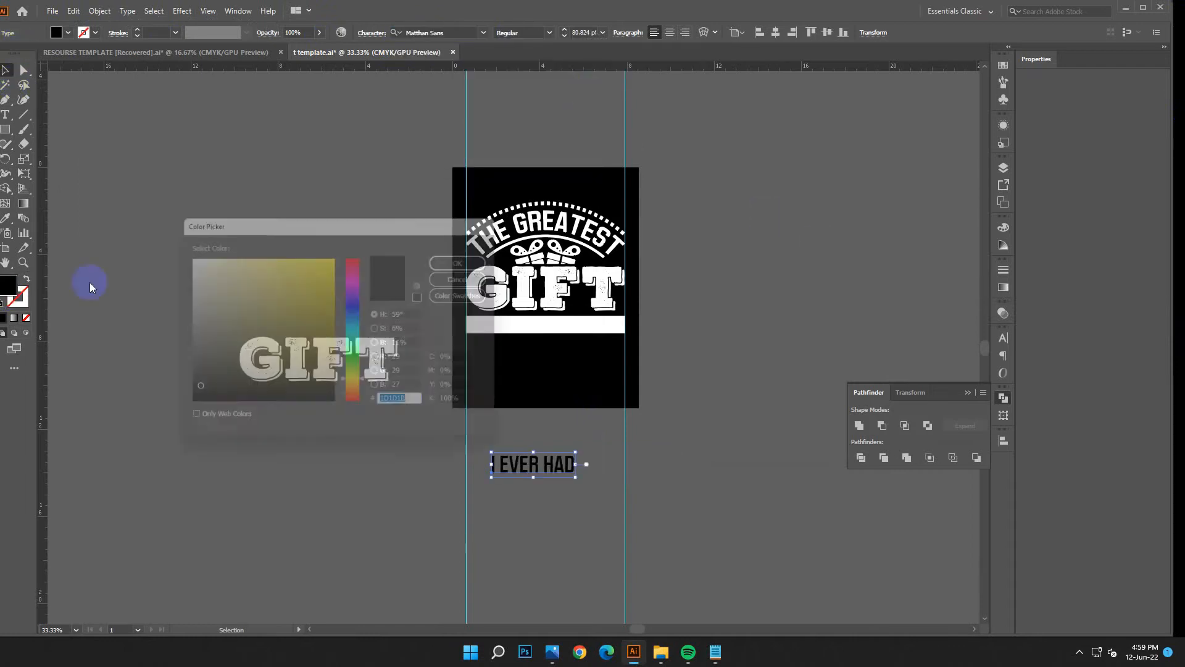
left_click(458, 277)
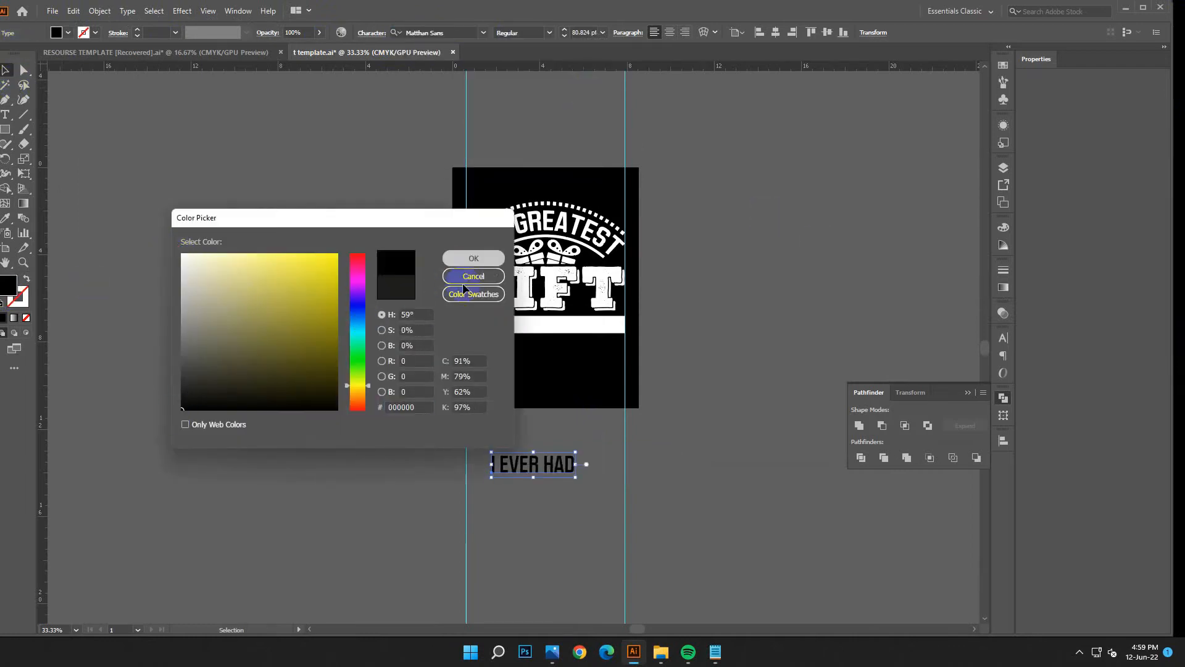
Set the I EVER HAD tracking to 70 and horizontal scale to about 111.6%, placing the text over the white bar
left_click(1003, 339)
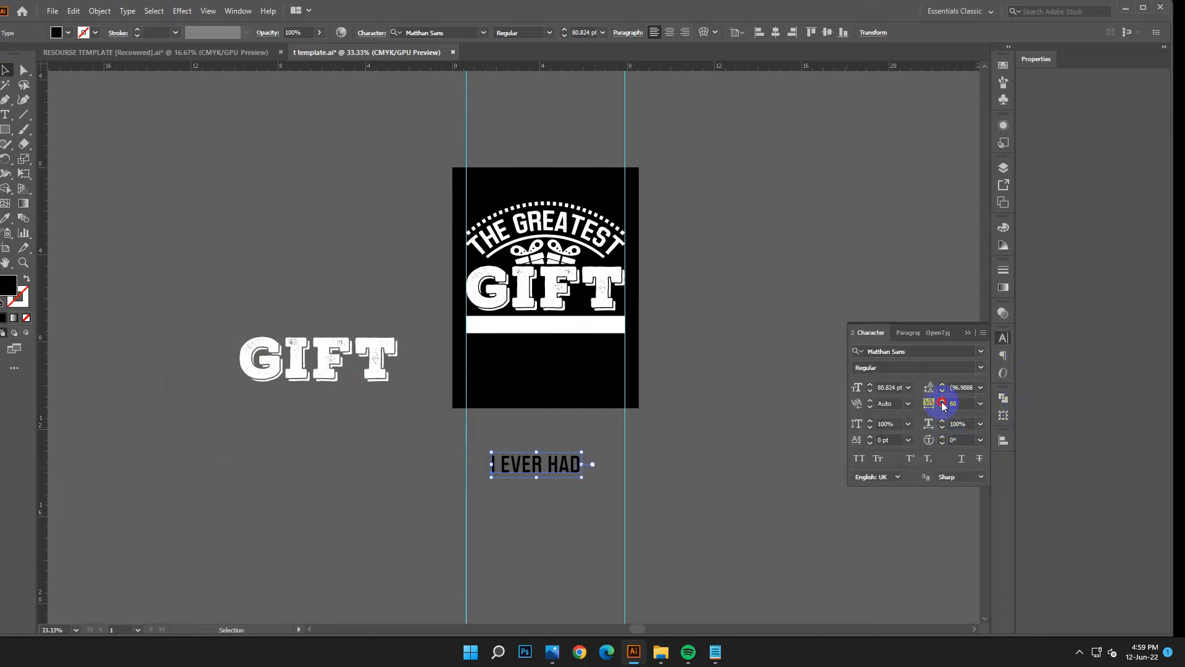
scroll(629, 472, "down", 1)
left_click_drag(568, 437, 600, 281)
scroll(611, 317, "up", 3)
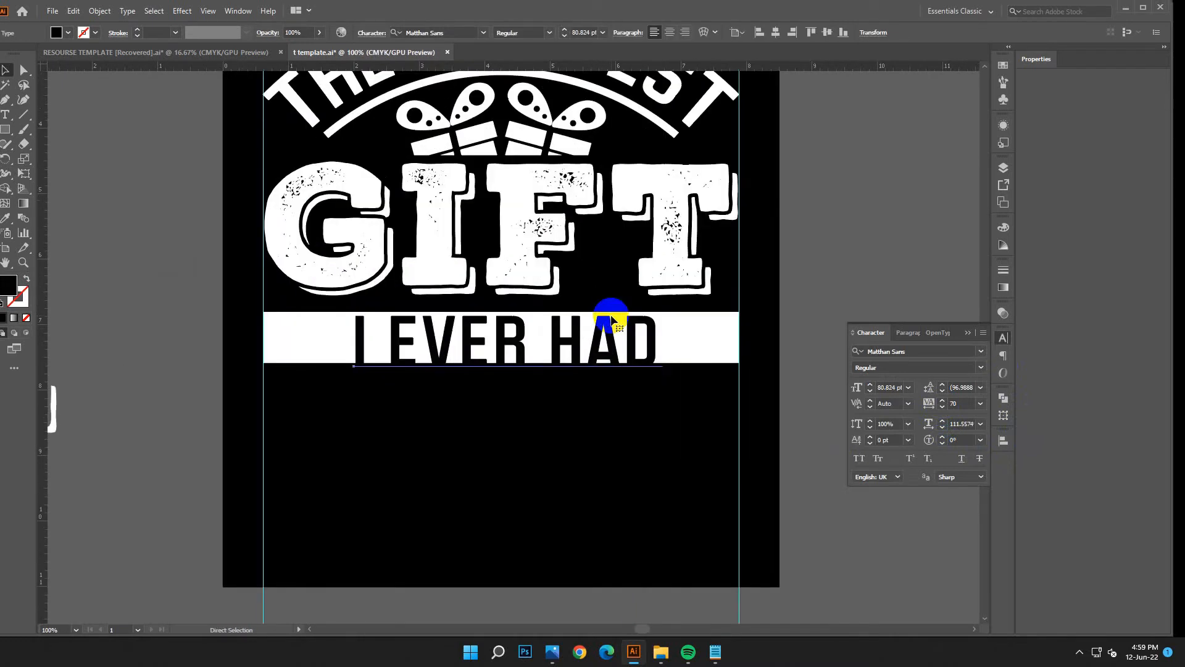
Scale I EVER HAD to about 76.3 pt to fit the white bar's height and centre it horizontally on the artboard
triple_click(510, 378)
key("Escape")
left_click_drag(663, 344, 662, 338)
left_click(669, 32)
left_click(776, 32)
left_click(630, 436)
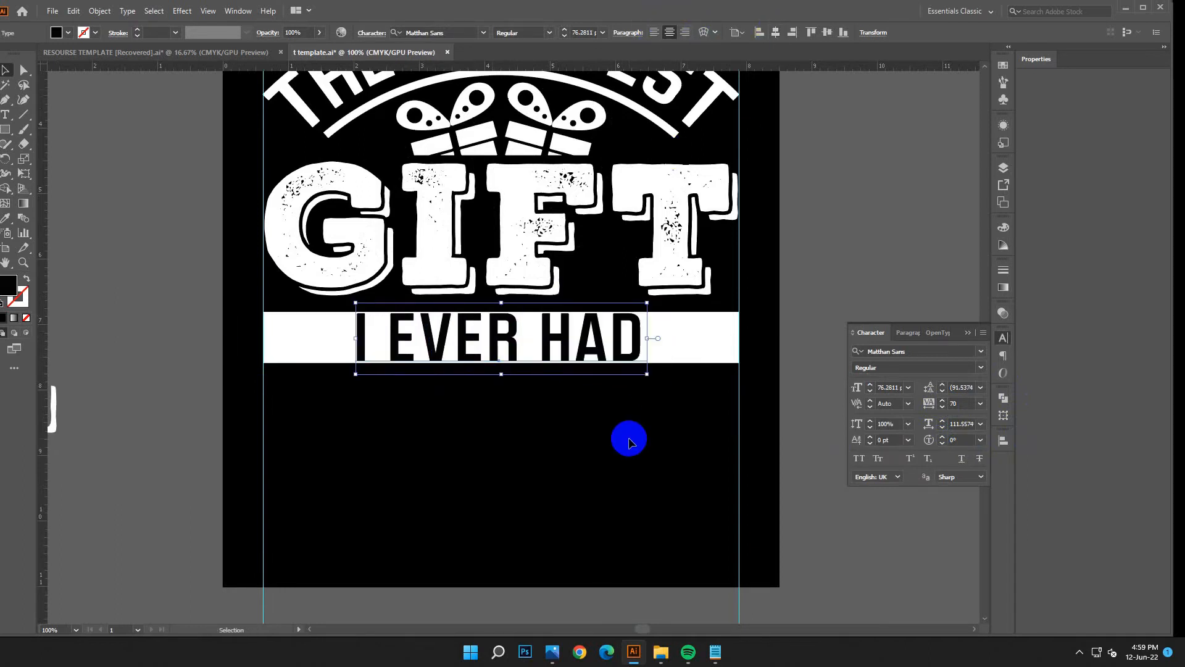
Convert I EVER HAD to outlines and widen it to about 4.46 in, centred horizontally on the artboard
right_click(585, 354)
left_click(630, 440)
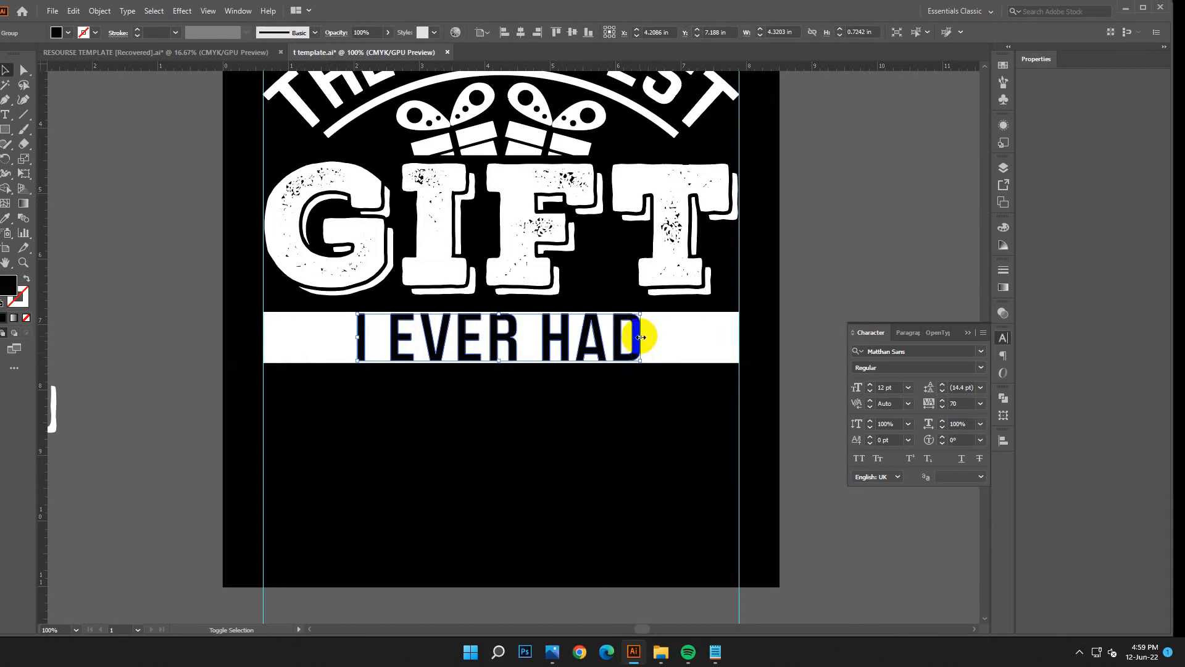
left_click_drag(649, 336, 648, 336)
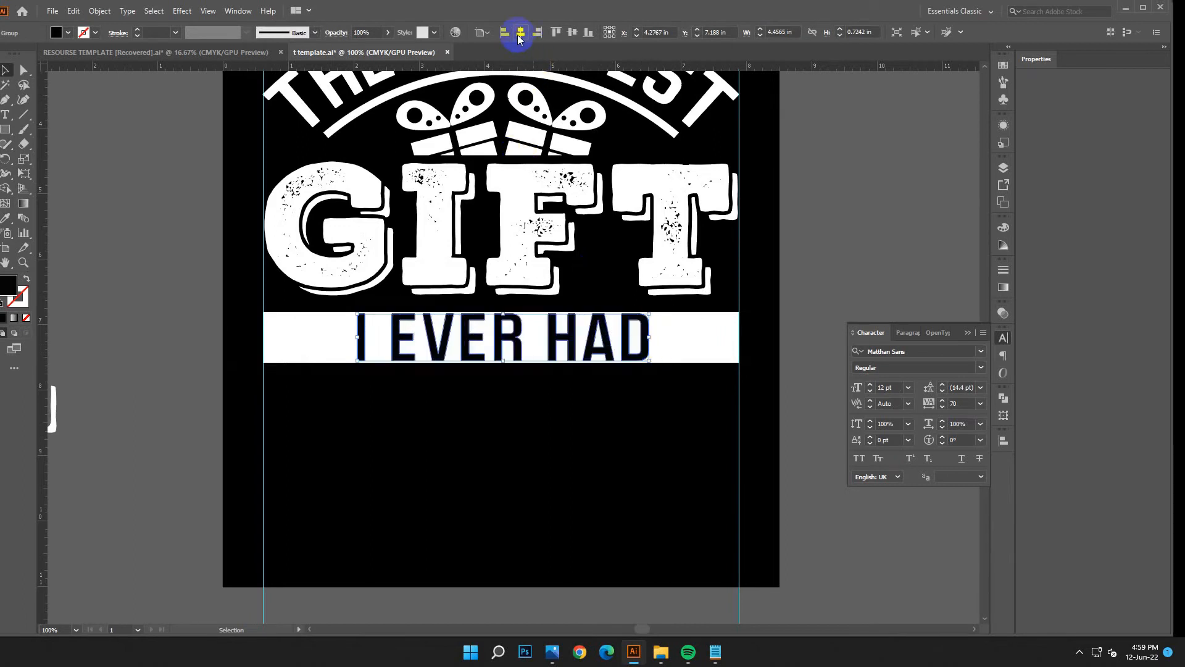
left_click(550, 436)
Draw three thin, evenly spaced black horizontal stripes over each end of the white bar, extending past the guides
scroll(628, 451, "down", 2)
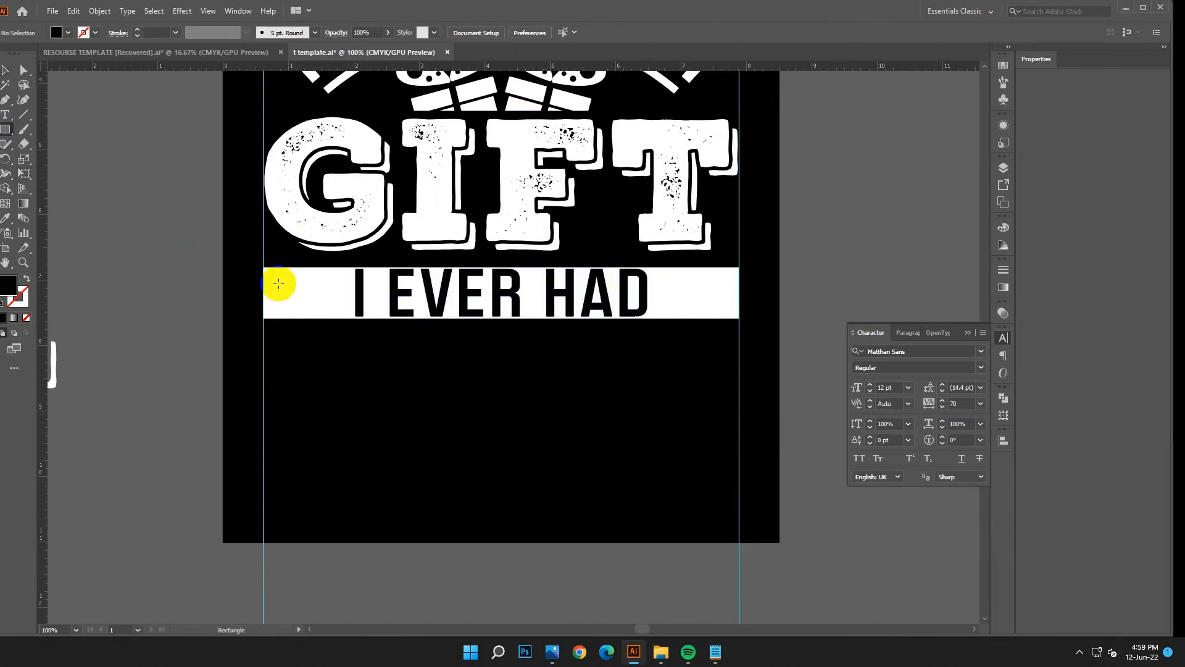
left_click_drag(244, 275, 796, 312)
left_click(292, 285, "shift")
key("ctrl+d")
left_click(430, 323)
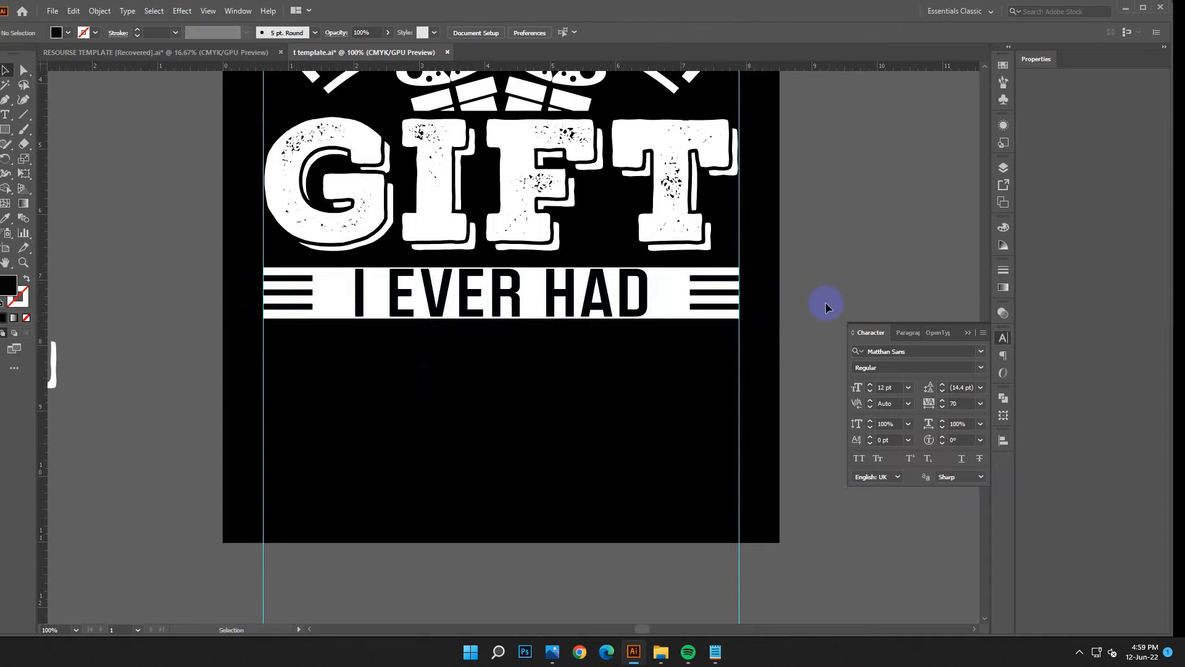
Group the stripes with the I EVER HAD lettering and centre the group horizontally on the artboard
left_click_drag(639, 433, 585, 426)
left_click(339, 286, "shift")
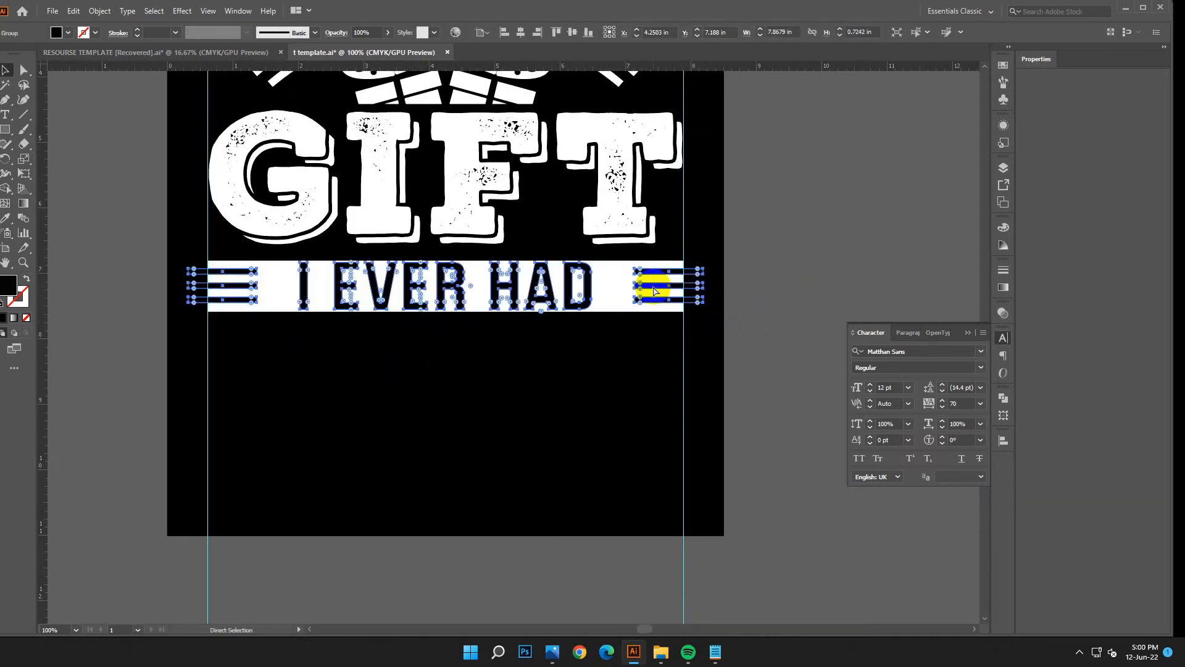
left_click(611, 307, "shift")
left_click(548, 301)
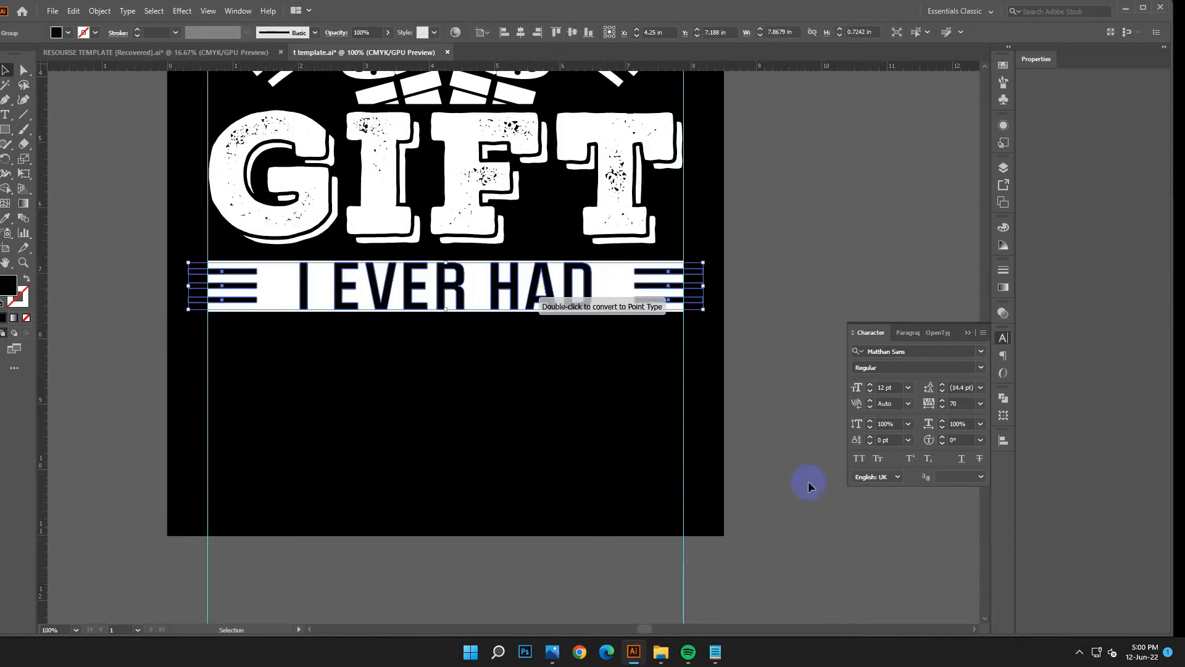
Divide the white bar with the lettering and stripes using Pathfinder, and remove the black pieces with the Magic Wand
left_click(606, 298, "shift")
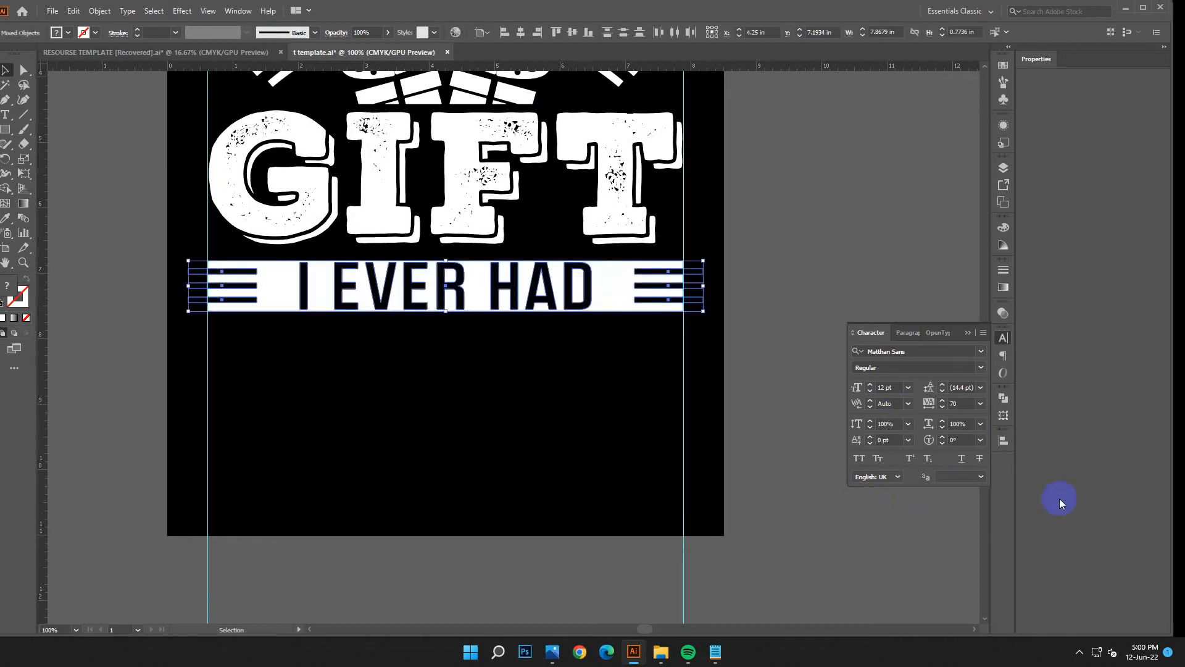
left_click(1004, 398)
left_click(861, 458)
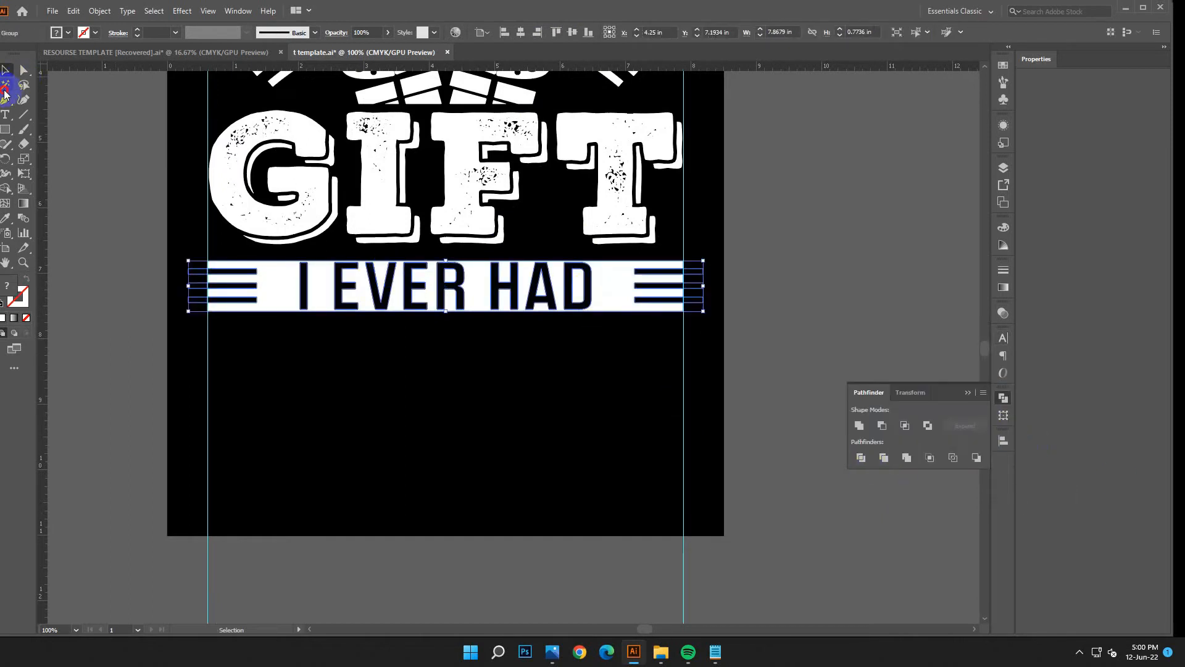
left_click(6, 85)
left_click(719, 380)
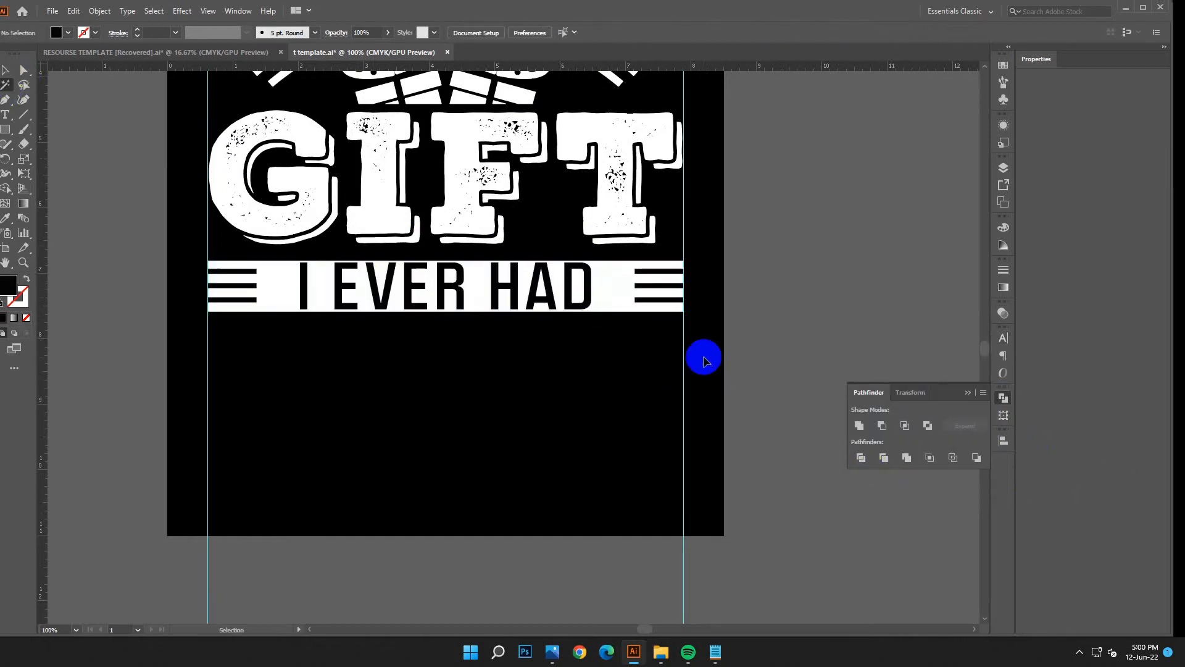
Move the spare GIFT text from beside the artboard to just below it
key("ctrl+minus")
left_click(7, 71)
scroll(485, 450, "down", 3)
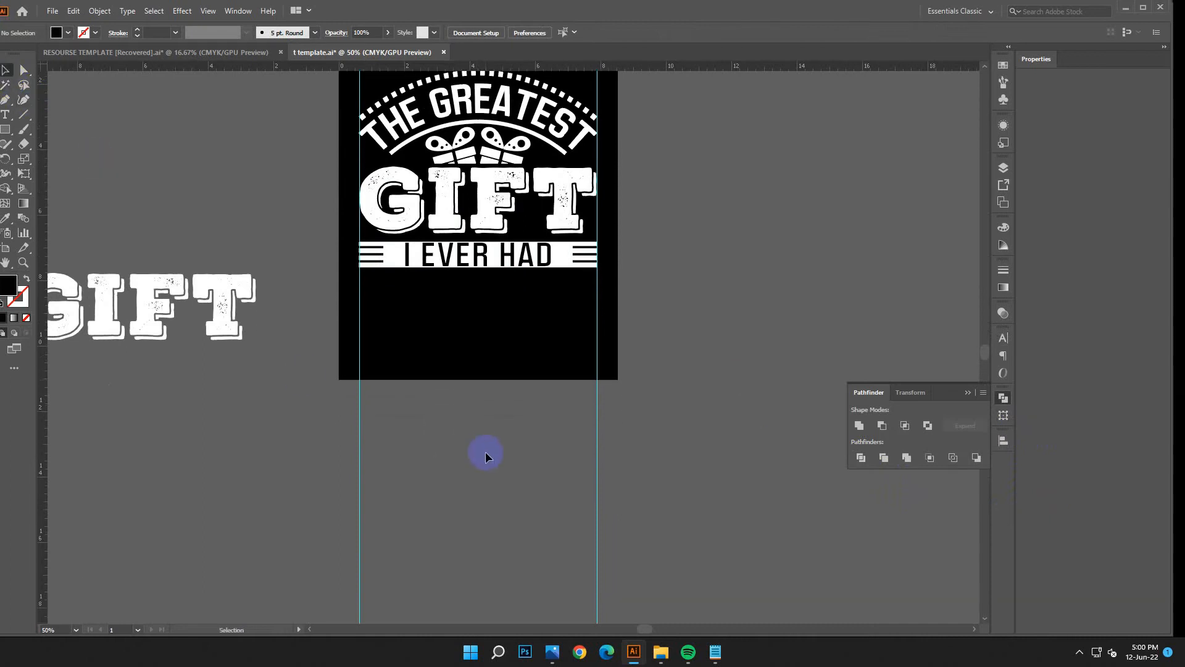
left_click_drag(225, 296, 551, 455)
left_click(695, 407)
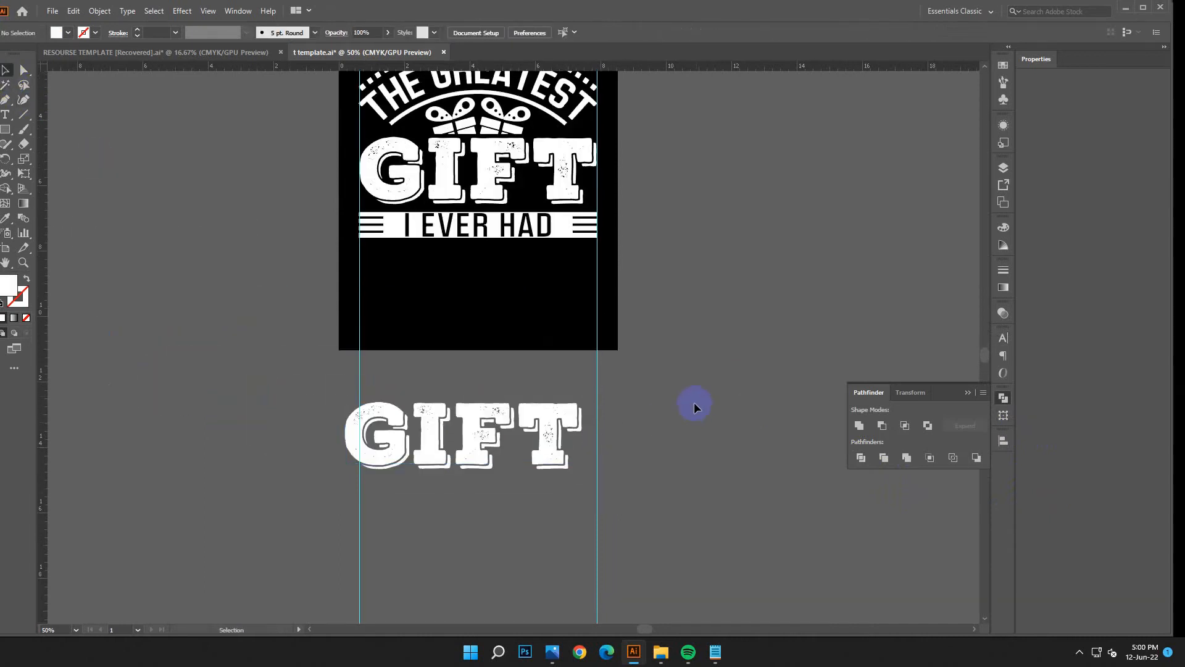
Select the spare GIFT text and copy the word GOD from the Notepad document
left_click(544, 455)
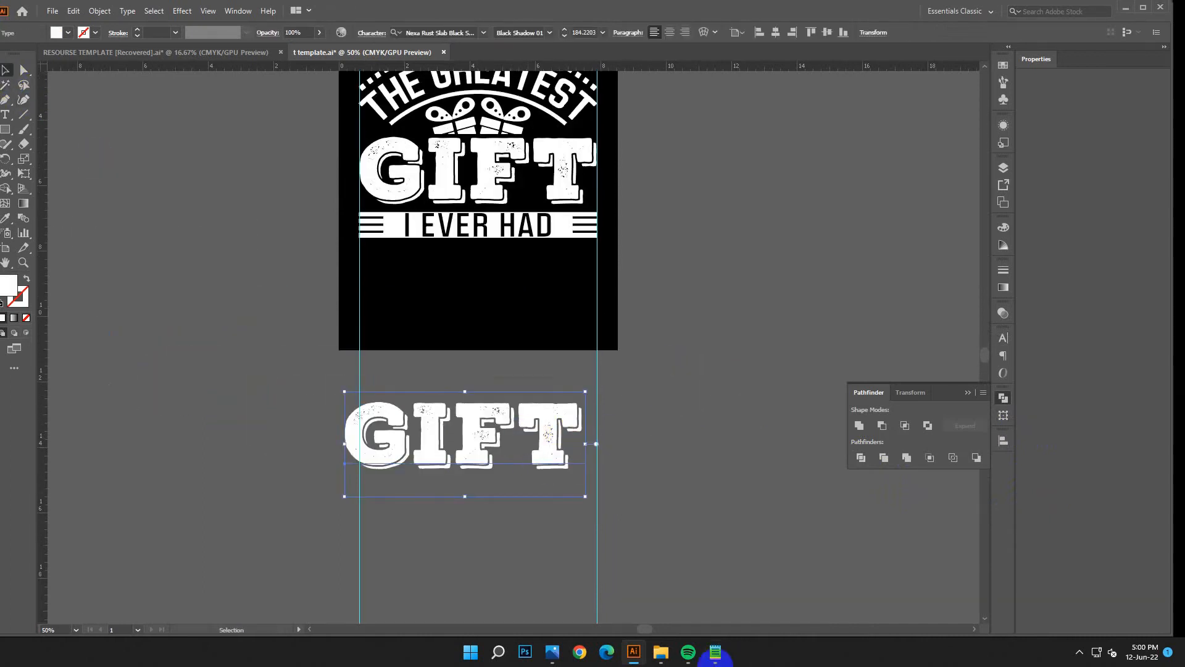
left_click(716, 653)
double_click(278, 457)
right_click(285, 456)
left_click(312, 320)
left_click(1113, 306)
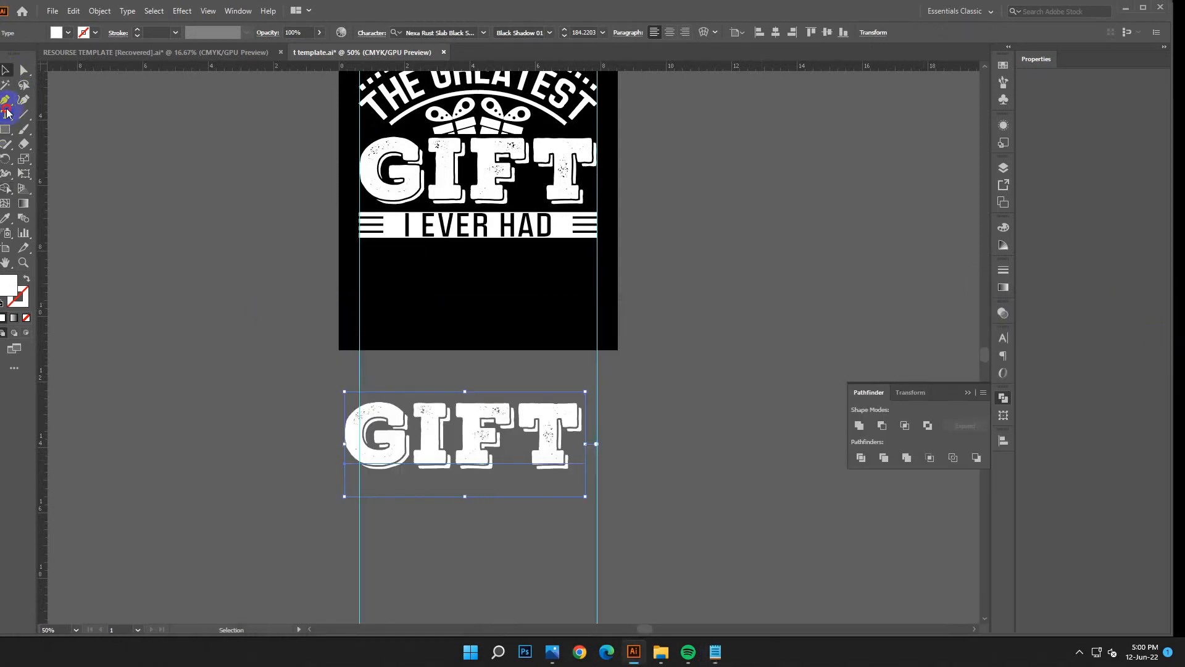
Replace the spare GIFT text with GOD and place it on the artboard below the I EVER HAD bar
left_click_drag(572, 418, 224, 415)
left_click(74, 11)
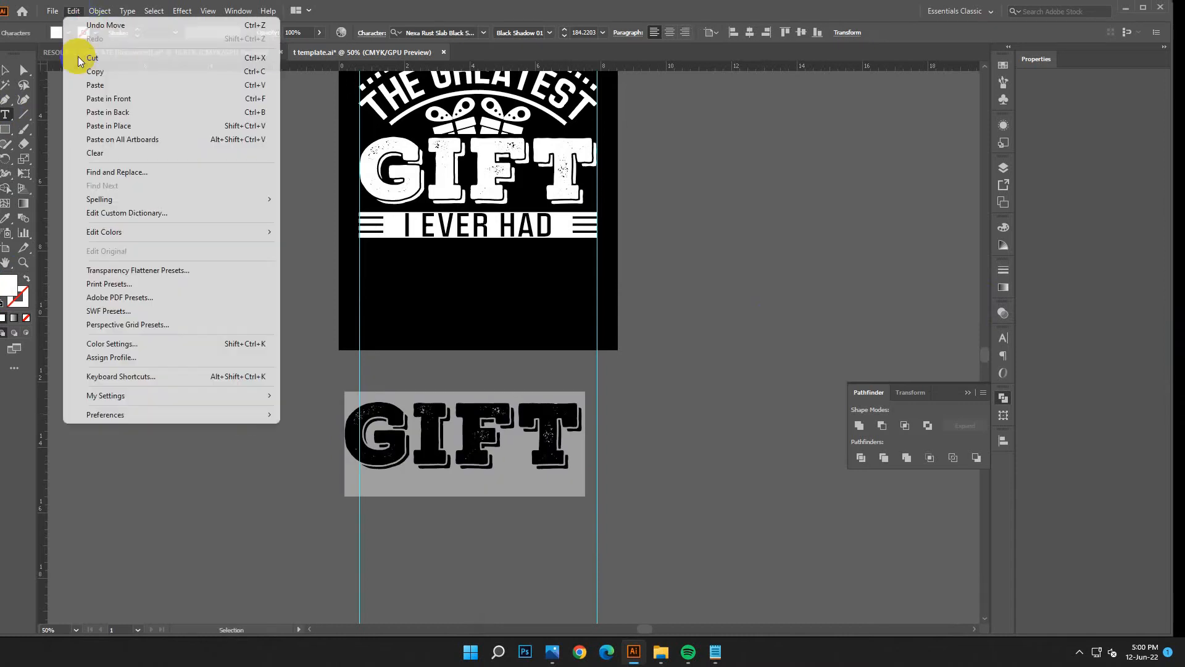
left_click(92, 85)
key("Escape")
left_click_drag(455, 455, 475, 312)
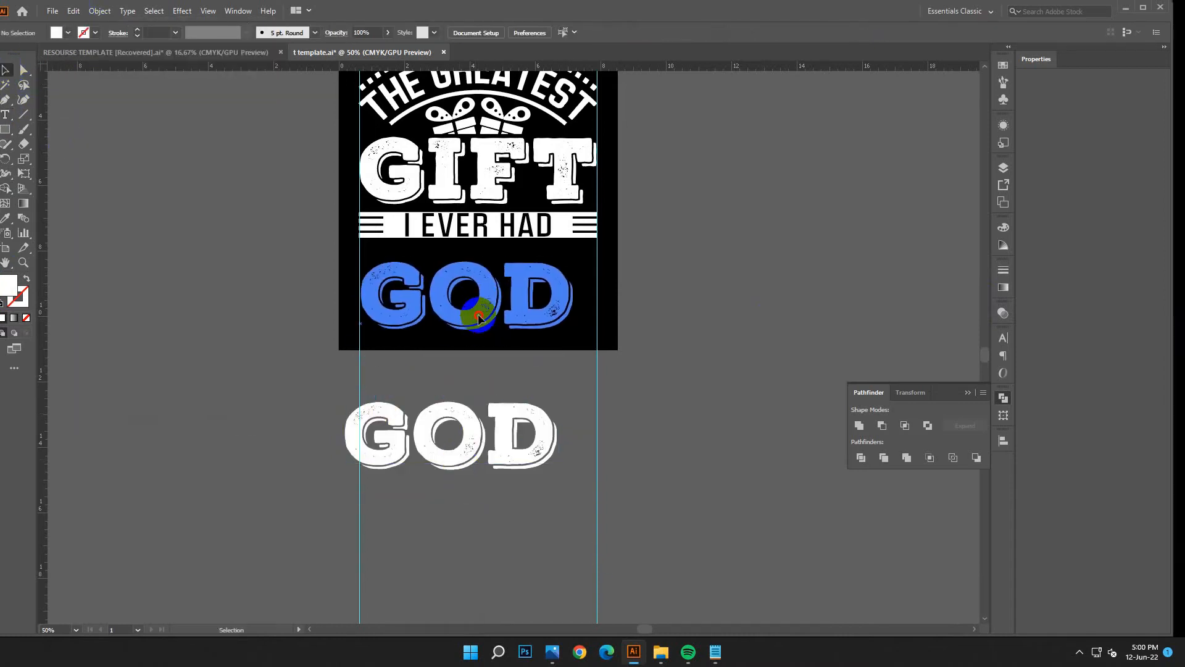
Move the GOD text up below the I EVER HAD bar and centre it horizontally on the artboard
left_click_drag(474, 354, 475, 295)
left_click(498, 376)
scroll(497, 375, "up", 3)
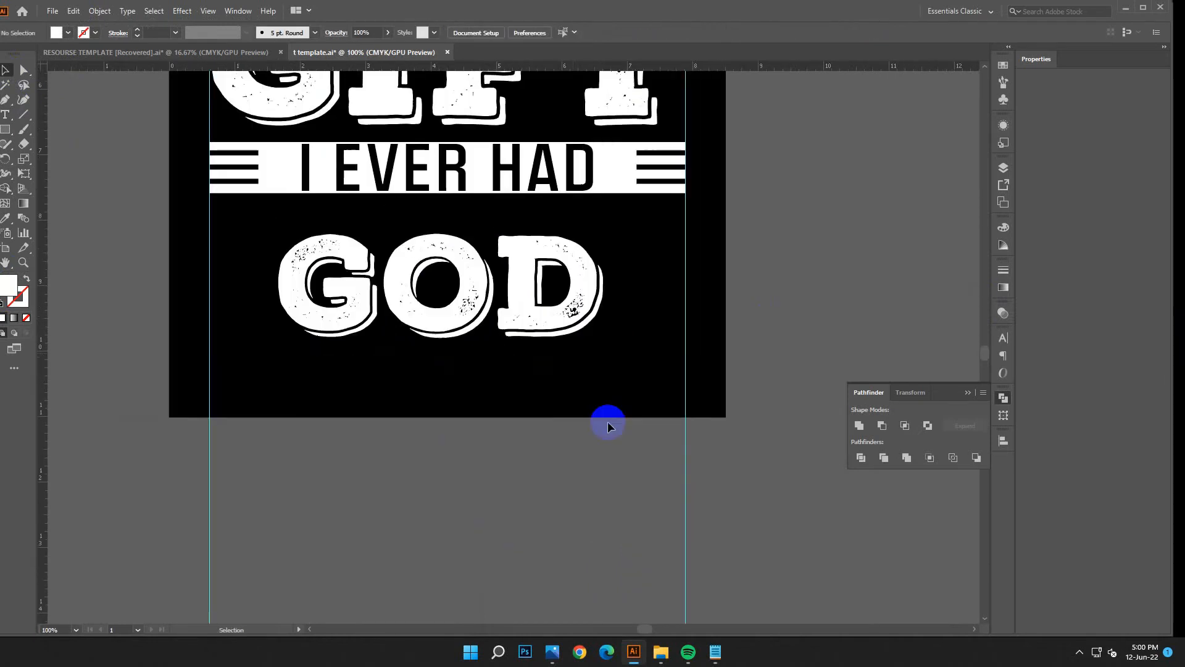
scroll(609, 418, "up", 1)
left_click(475, 299)
left_click(670, 32)
left_click(775, 32)
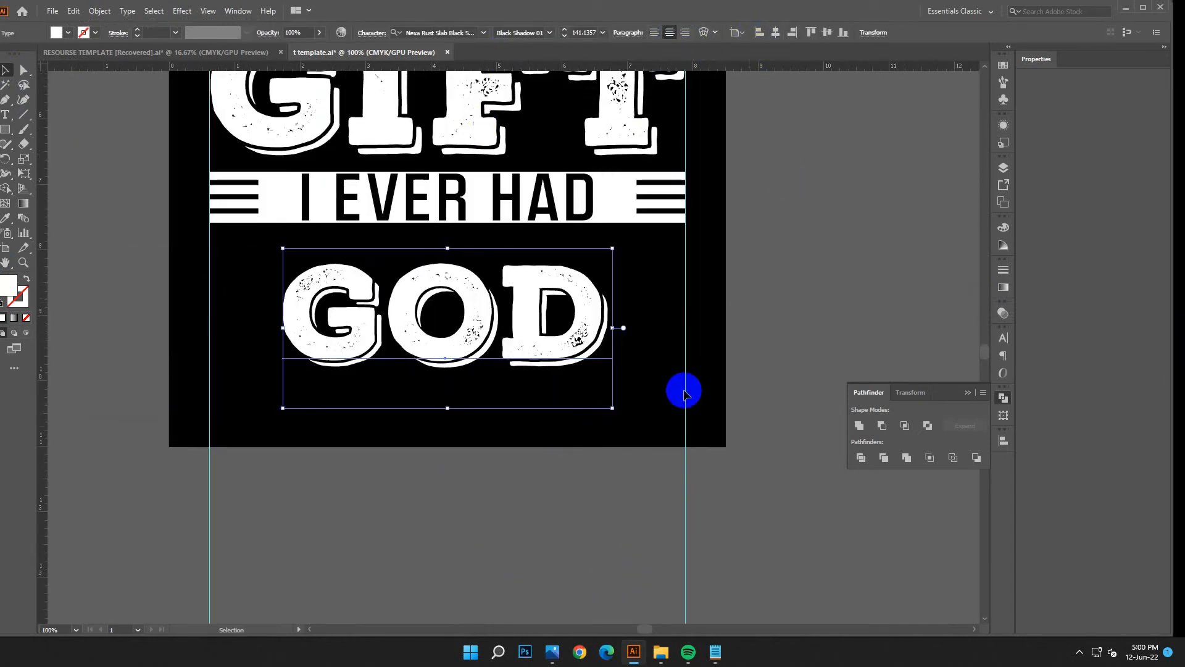
Enlarge the GOD text to about 155 pt, shift it slightly up towards the bar, and close the Pathfinder panel
left_click_drag(616, 331, 636, 330)
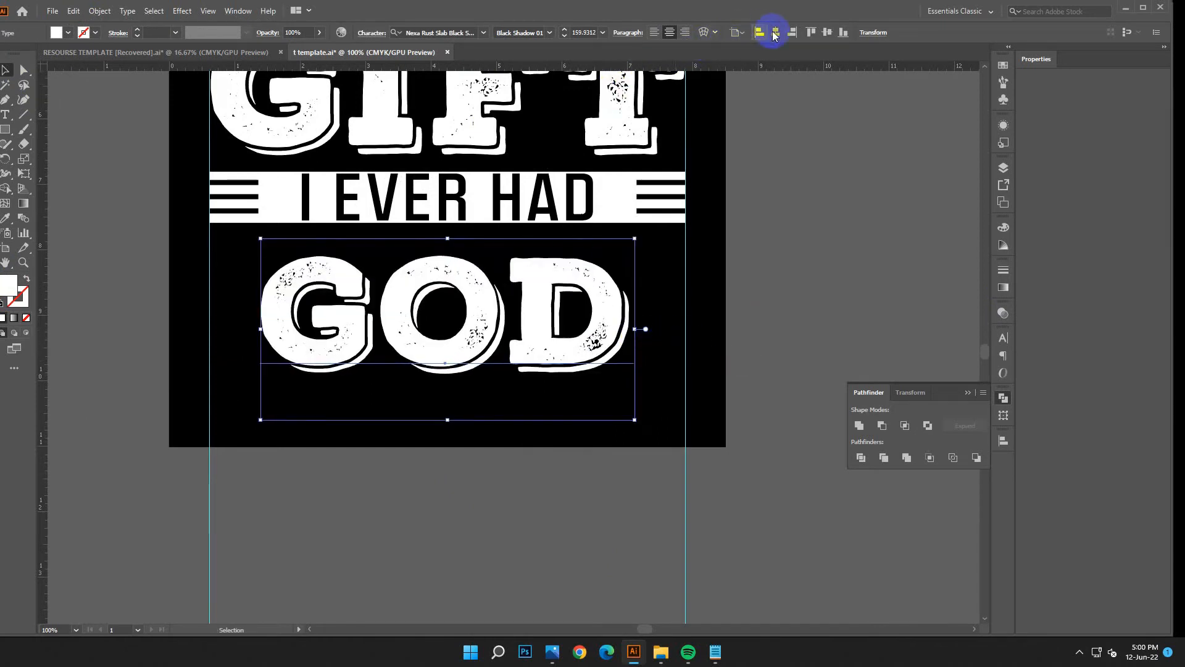
double_click(629, 328)
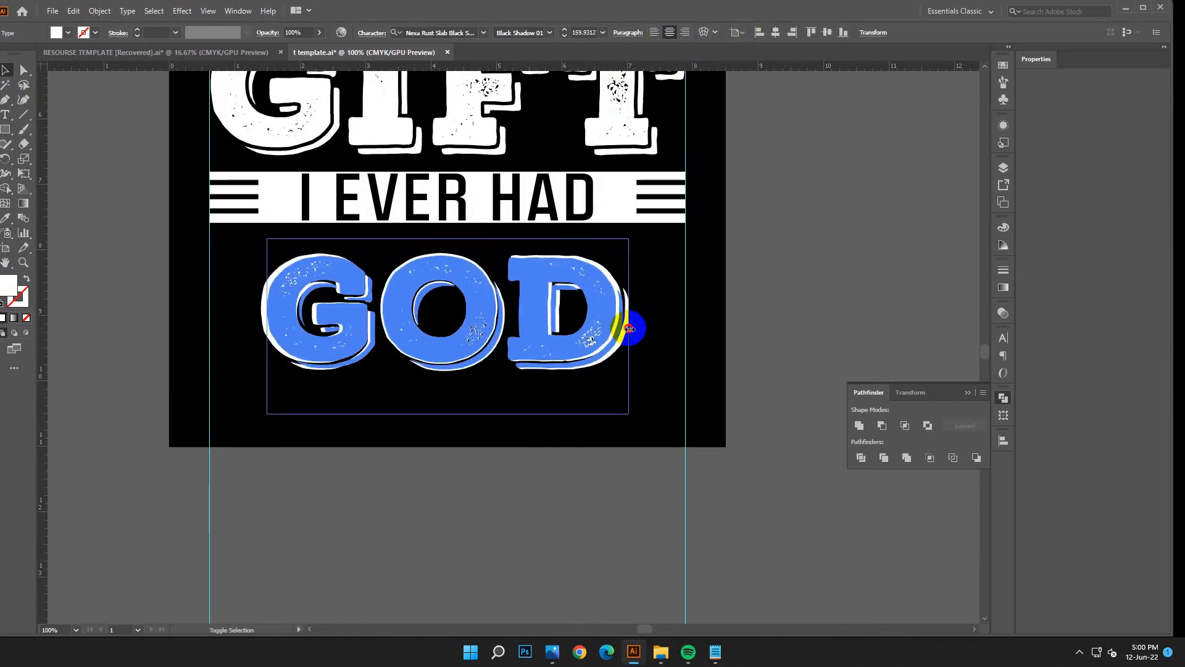
key("Escape")
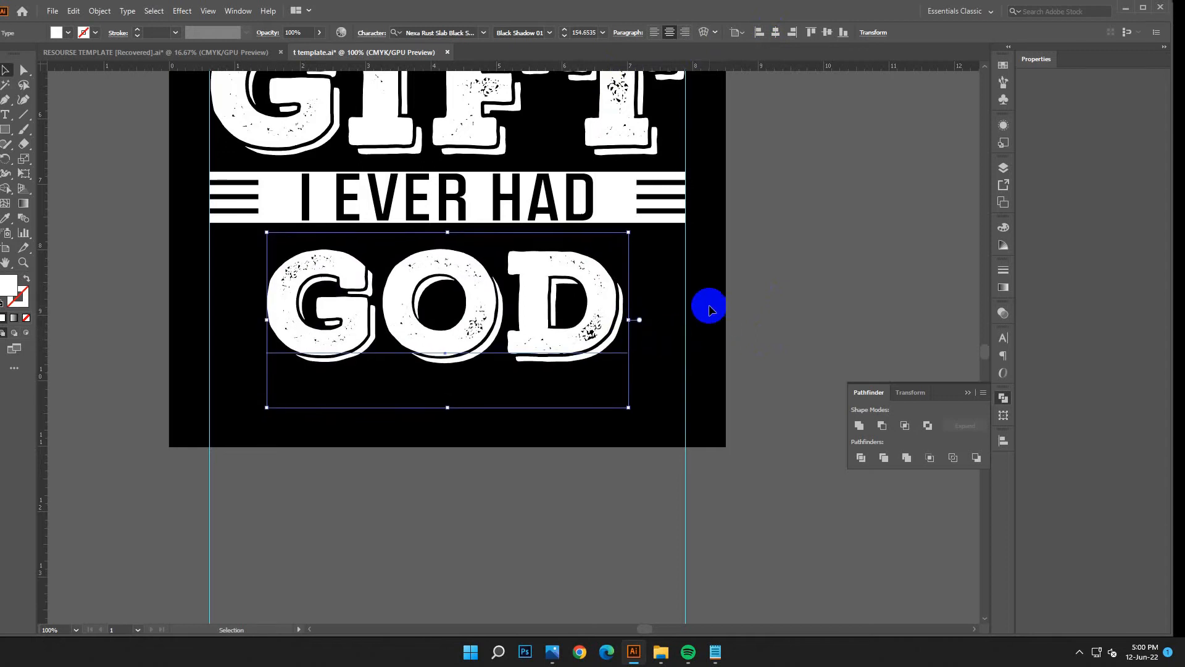
left_click(814, 309)
left_click(1004, 400)
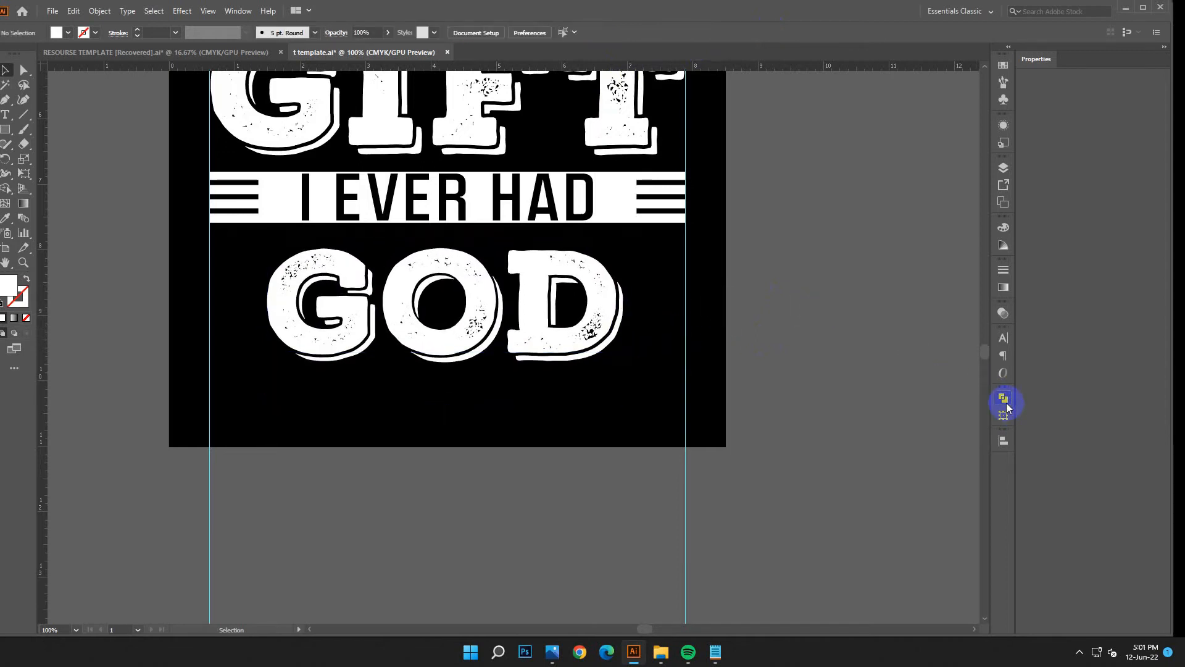
Convert the GOD text below the bar to outlines
key("ctrl+minus")
left_click(563, 324)
right_click(566, 334)
left_click(766, 375)
scroll(767, 376, "up", 2)
scroll(744, 398, "down", 3)
Copy the line "came from" from the Notepad document and return to the artwork
left_click(715, 653)
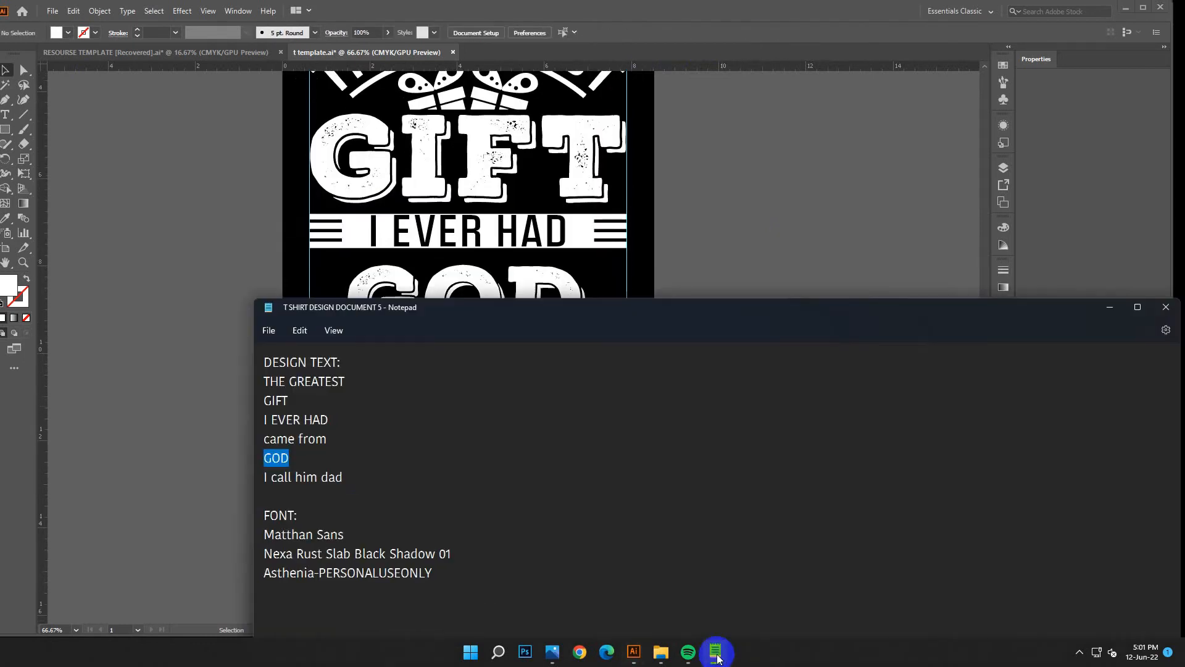
triple_click(281, 476)
left_click_drag(351, 449, 261, 443)
right_click(287, 445)
left_click(323, 257)
left_click(1109, 307)
Paste "came from" as a new text object beside the artboard and enlarge it to about 87 pt
left_click(6, 117)
left_click(363, 213)
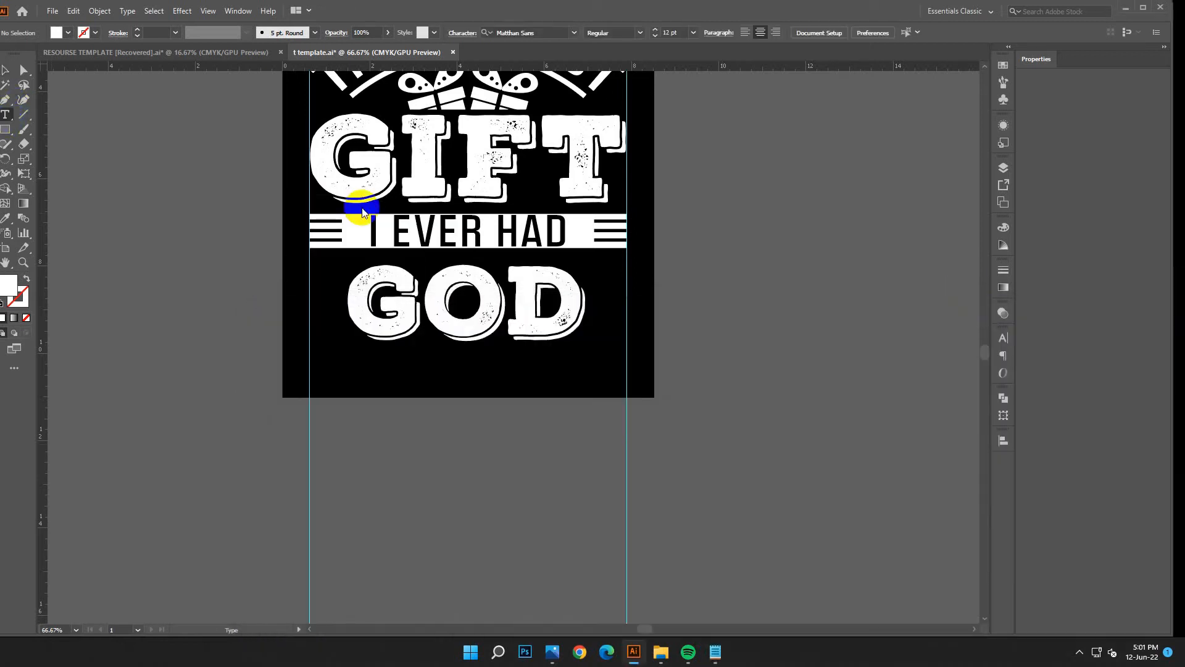
left_click(694, 280)
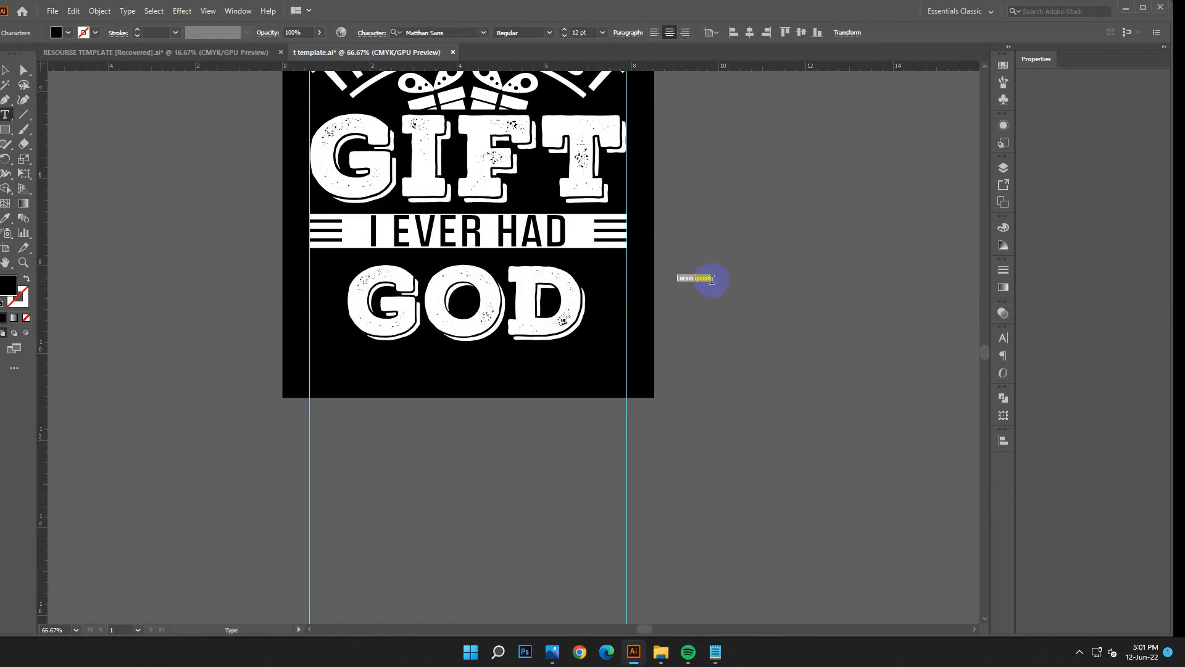
left_click(72, 11)
left_click(93, 79)
left_click_drag(708, 284, 891, 333)
key("Escape")
Copy the font name Asthenia-PERSONALUSEONLY from the Notepad document and return to the artwork
left_click(716, 652)
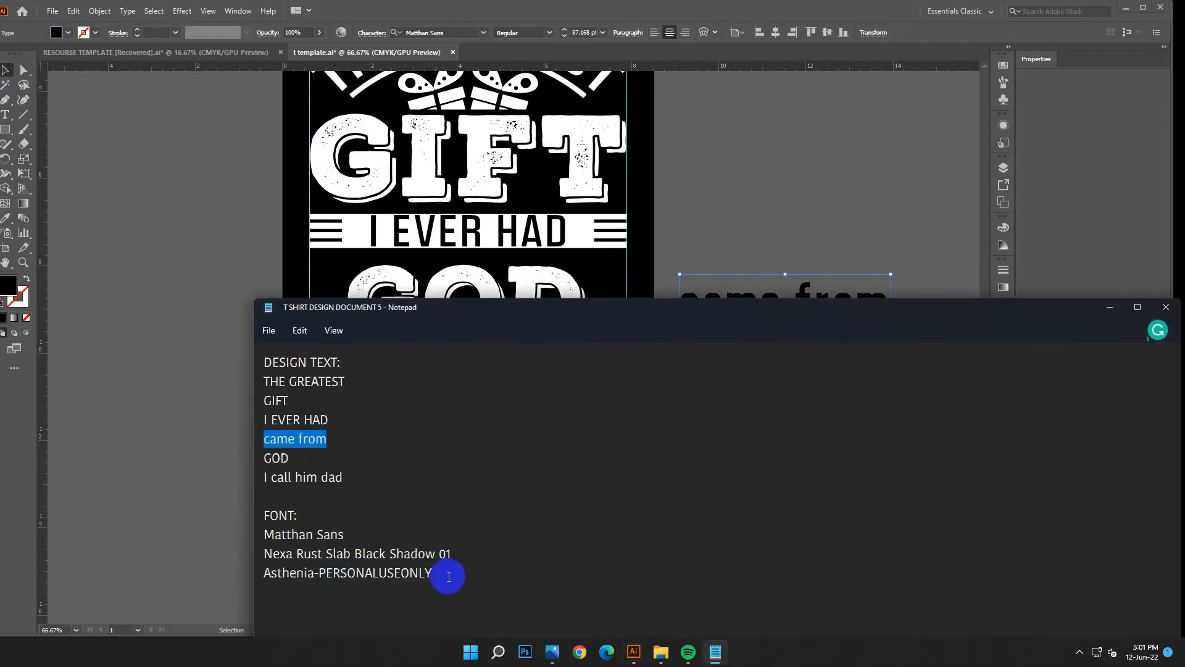
left_click_drag(449, 576, 245, 573)
right_click(302, 573)
left_click(356, 397)
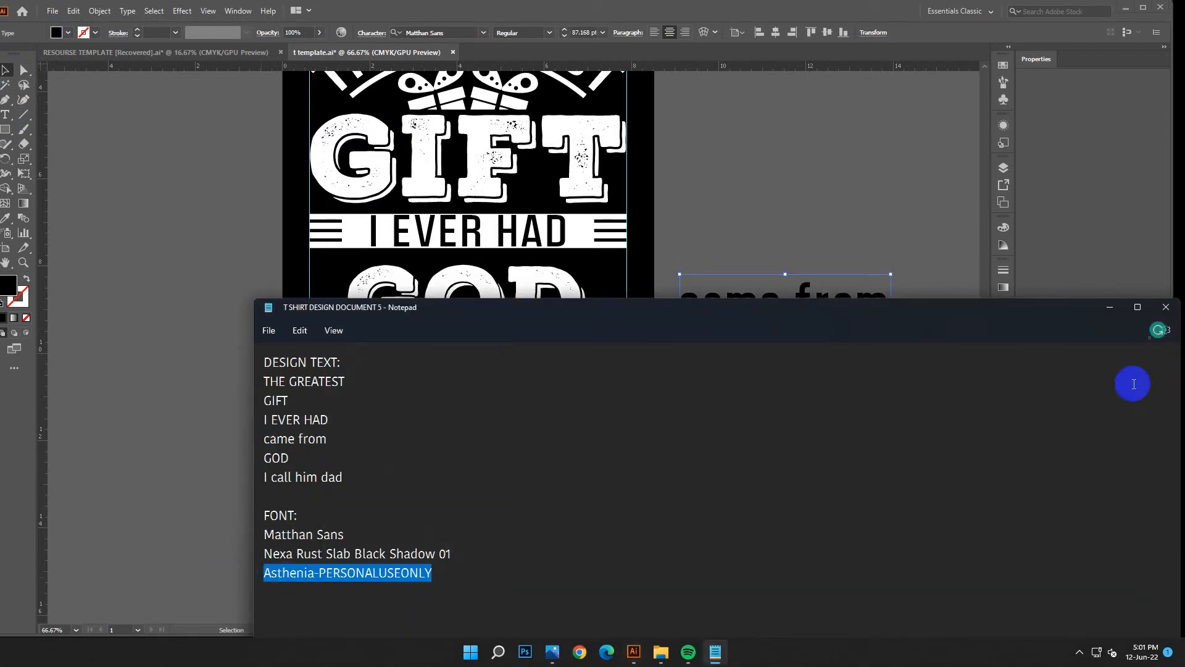
left_click(1109, 307)
Set the font of the came from text to Asthenia-PERSONALUSEONLY
right_click(438, 44)
left_click(503, 82)
left_click(8, 71)
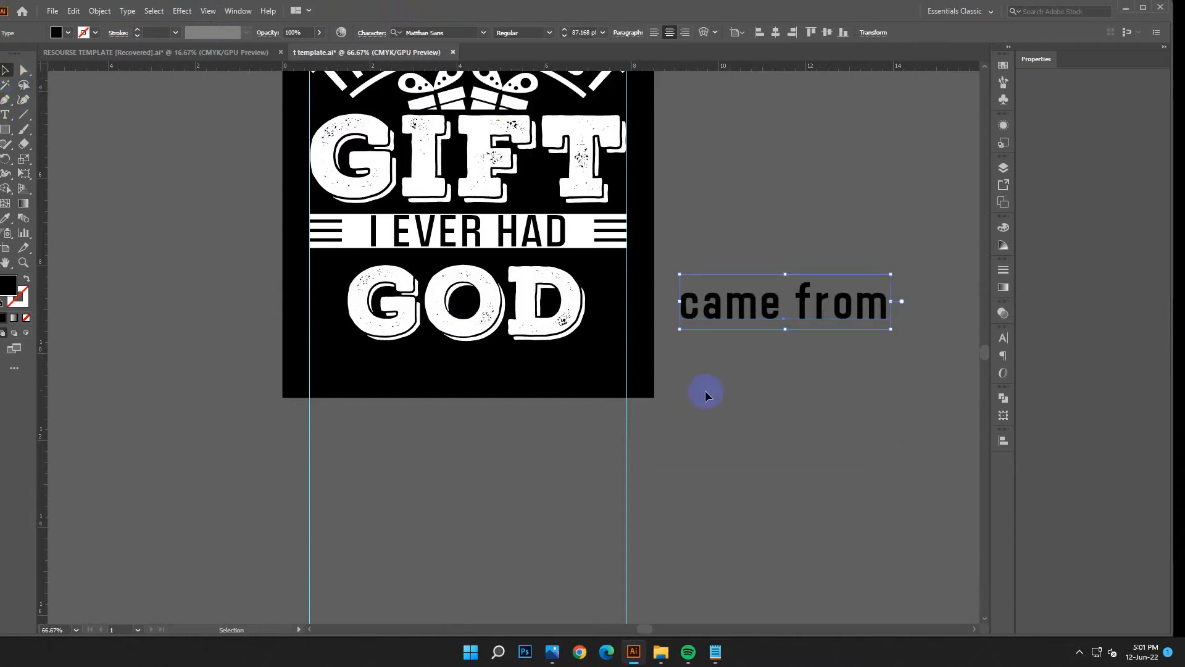
right_click(470, 32)
left_click(553, 89)
left_click(589, 98)
Make the came from text white by sampling the bar, and place it between the bar and GOD
left_click(5, 71)
left_click(5, 222)
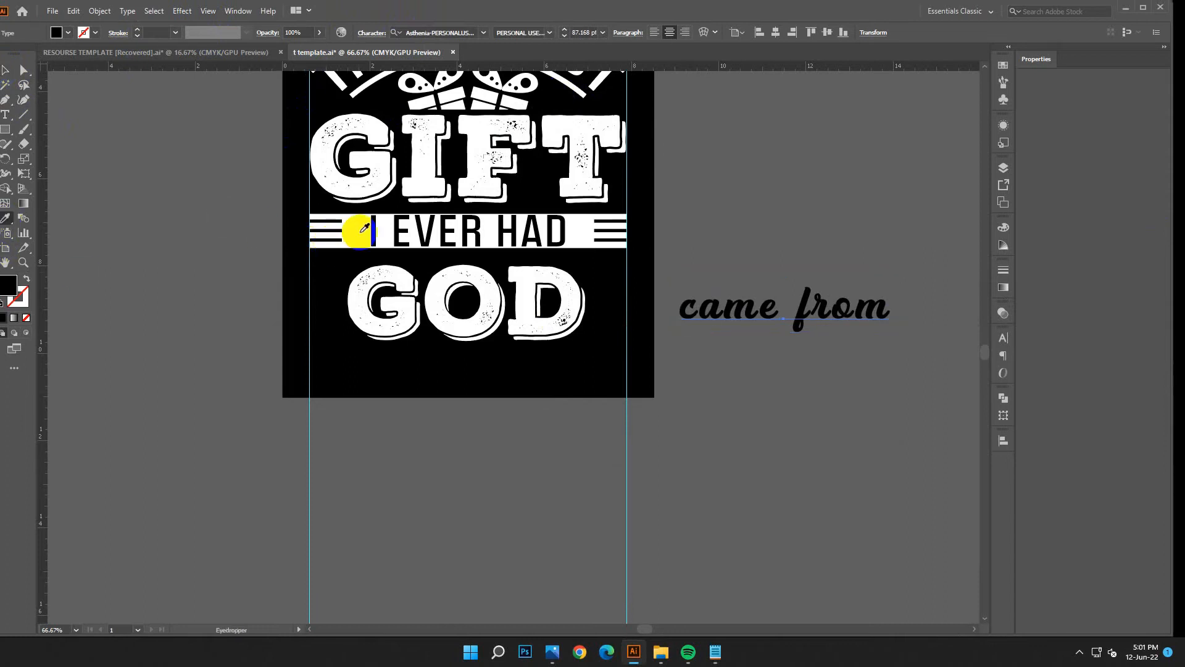
left_click(352, 232)
left_click_drag(772, 311, 455, 272)
Duplicate the came from text to just below the artboard as a spare copy
left_click(485, 347)
left_click(477, 321)
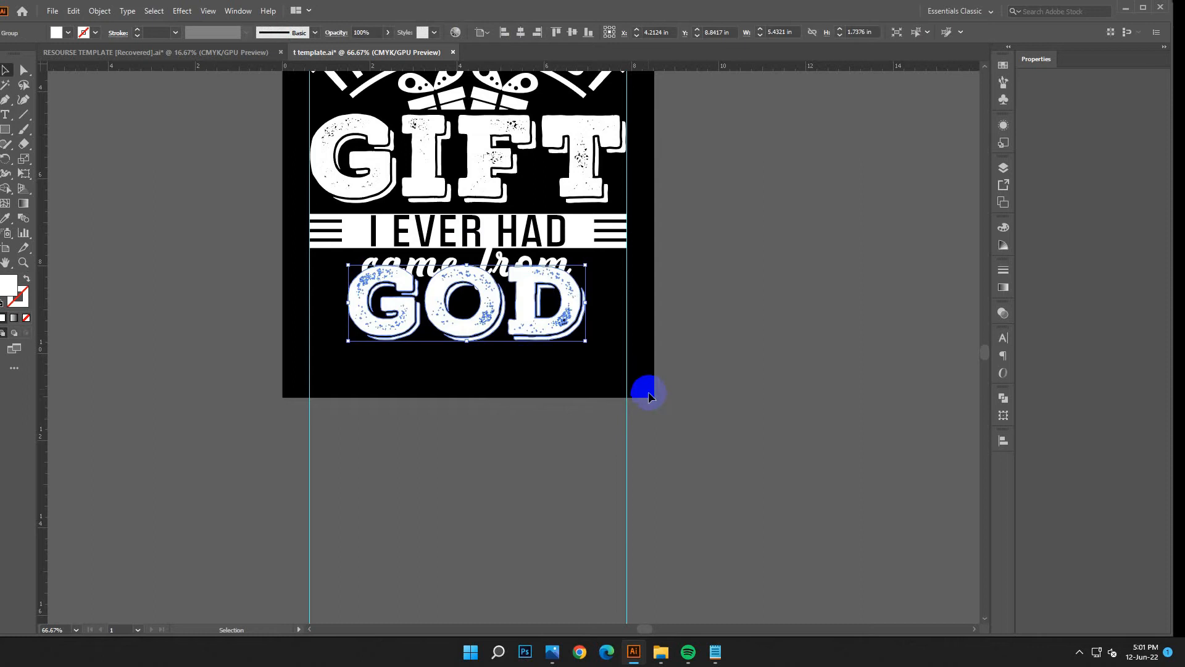
left_click(583, 421)
left_click(546, 266)
left_click(763, 319)
left_click_drag(517, 270, 517, 497)
Convert the came from text on the artboard to outlines and nudge the lettering below the bar slightly down
right_click(514, 302)
left_click(569, 344)
key("Down")
key("Down")
key("Down")
key("Down")
key("Down")
key("Down")
key("Down")
key("Down")
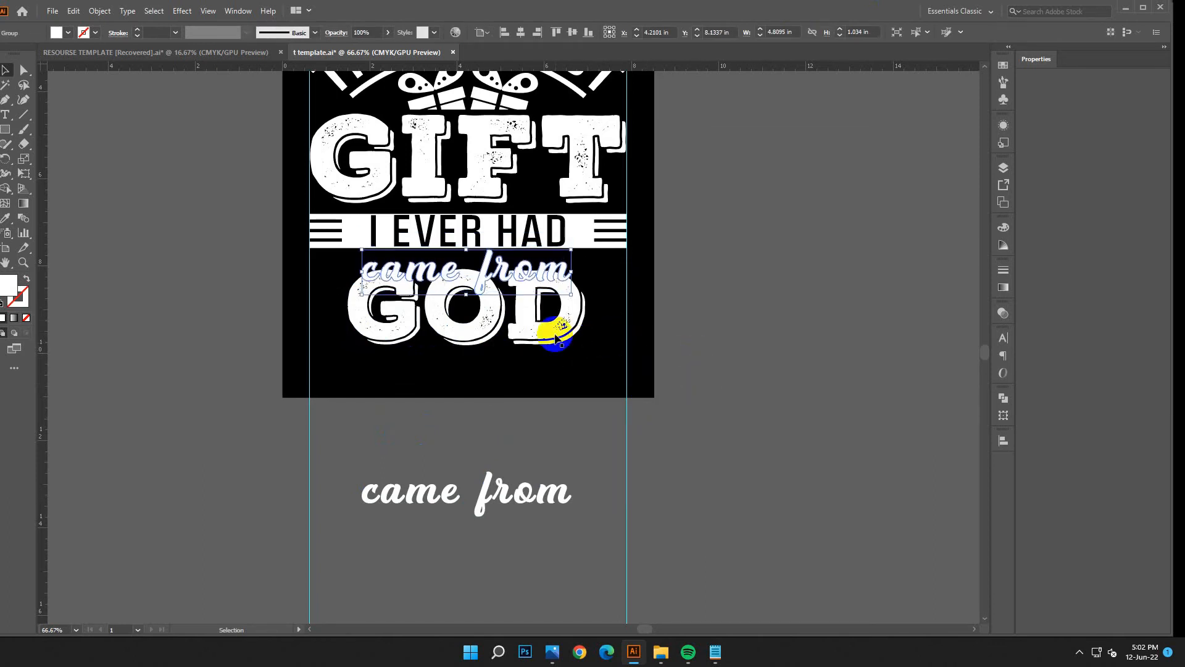
Centre the GOD and came from lettering horizontally on the artboard
right_click(502, 269)
mouse_move(554, 424)
left_click(682, 419)
right_click(732, 413)
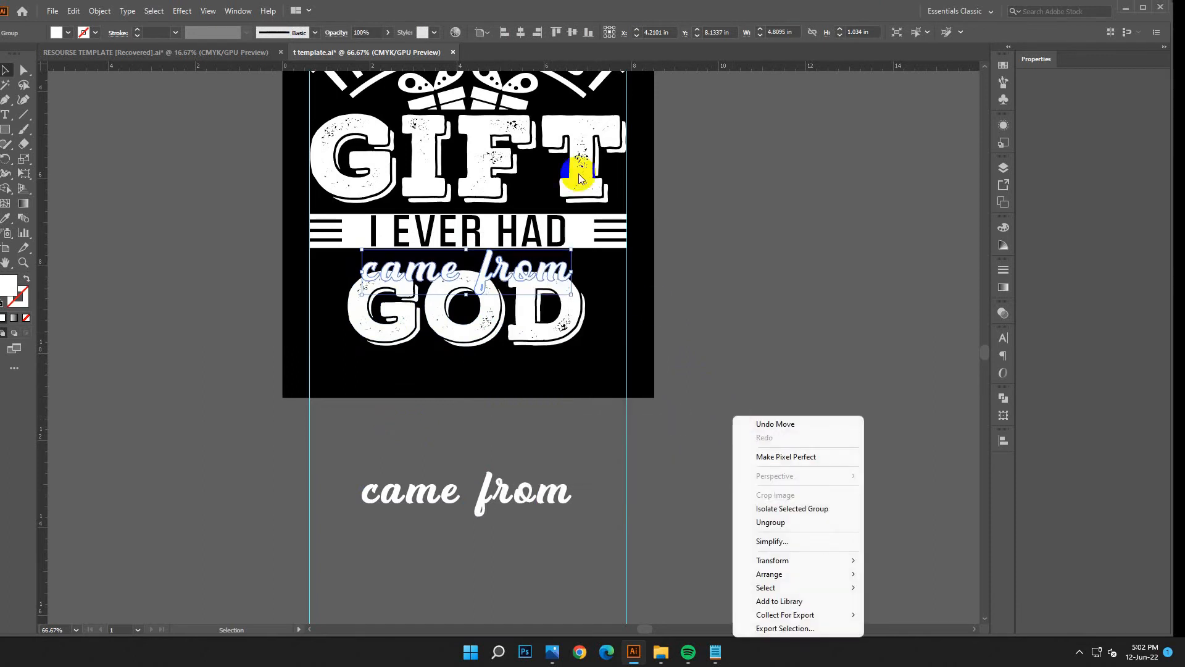
left_click(579, 173)
left_click(558, 284)
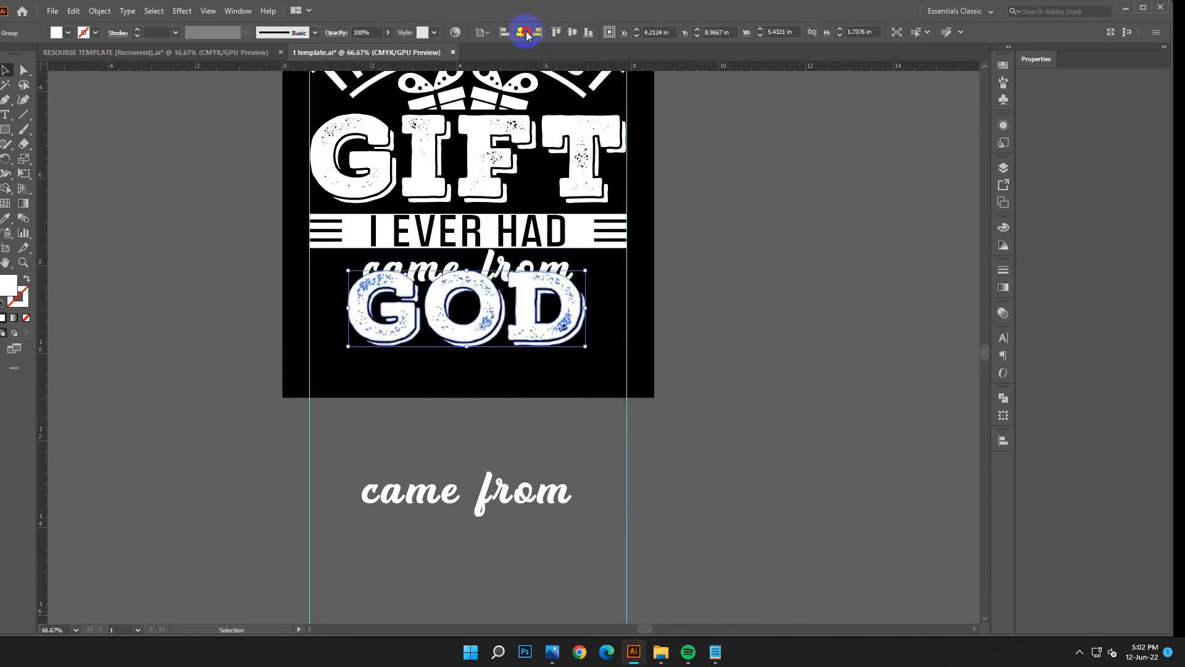
left_click(727, 332)
left_click(554, 270)
Replace the spare came from text with "I call him dad" and move it over the lower edge of GOD
left_click_drag(580, 444, 562, 544)
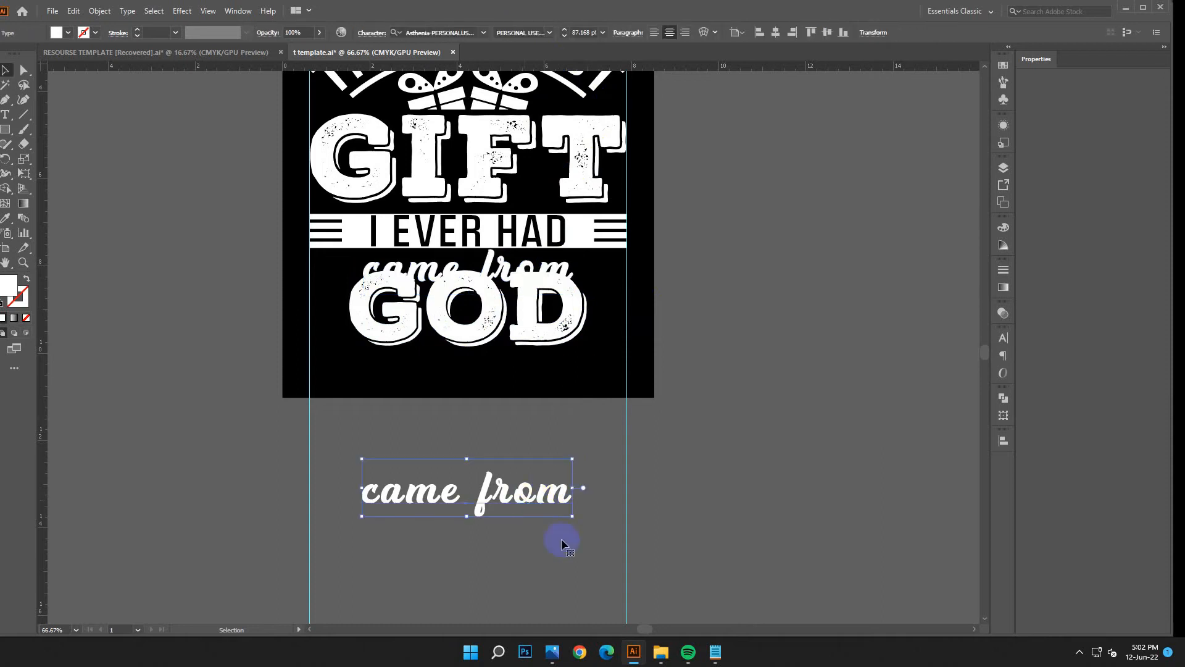
left_click(713, 659)
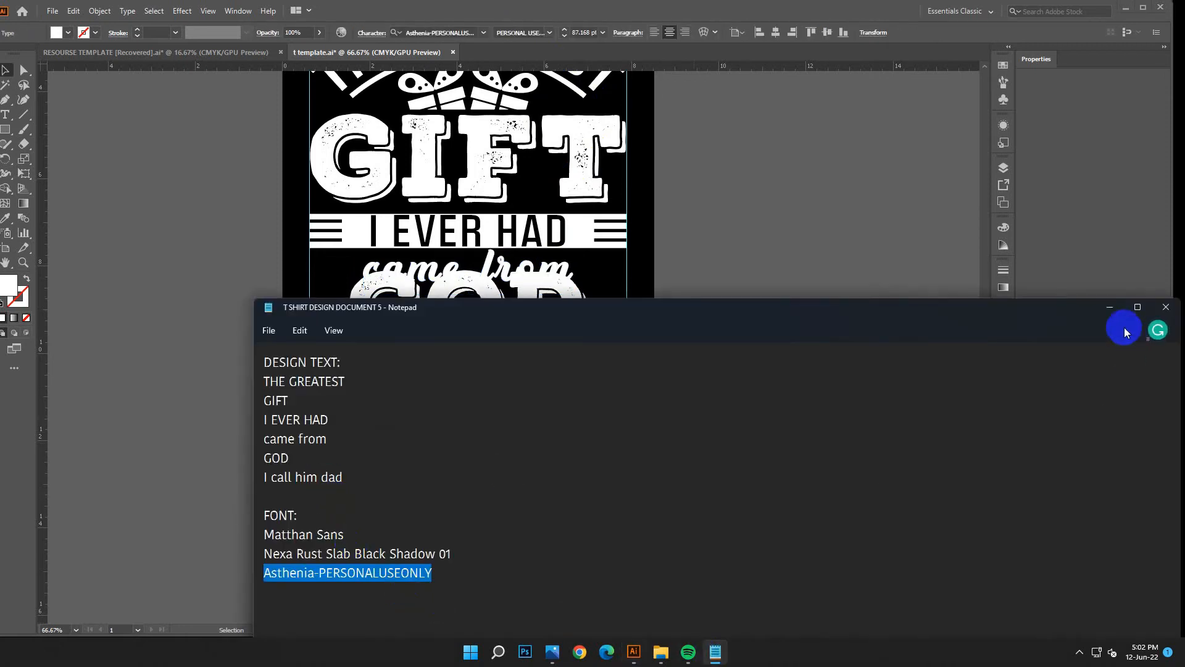
left_click(310, 315)
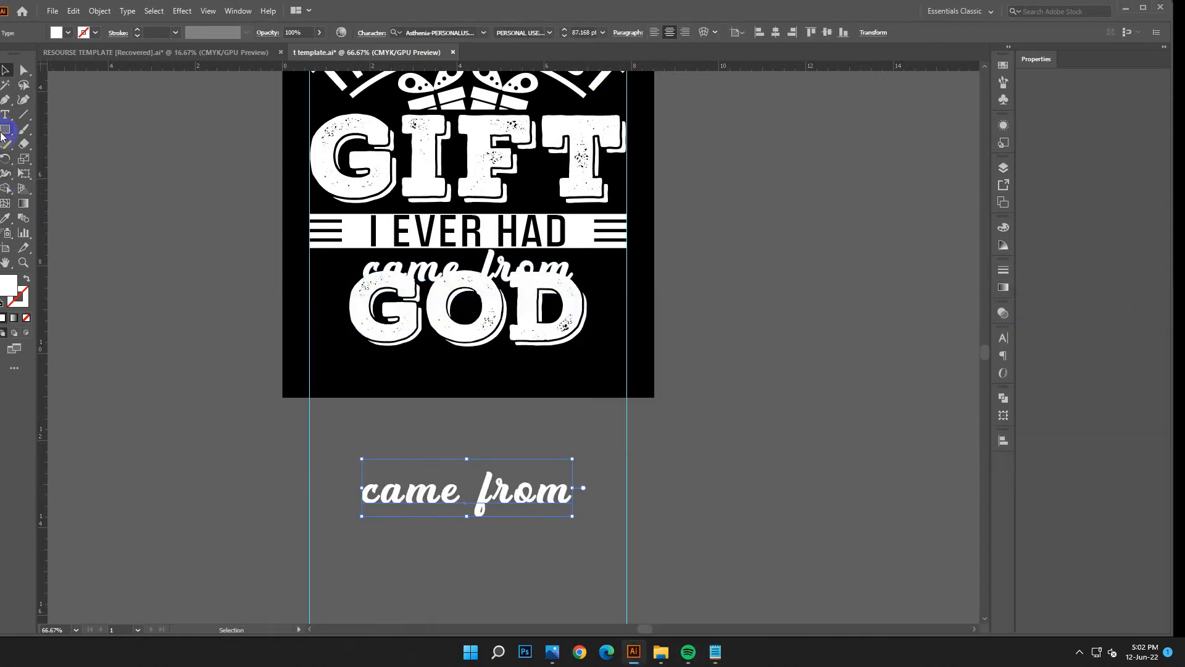
left_click(566, 495)
key("ctrl+a")
type("ca")
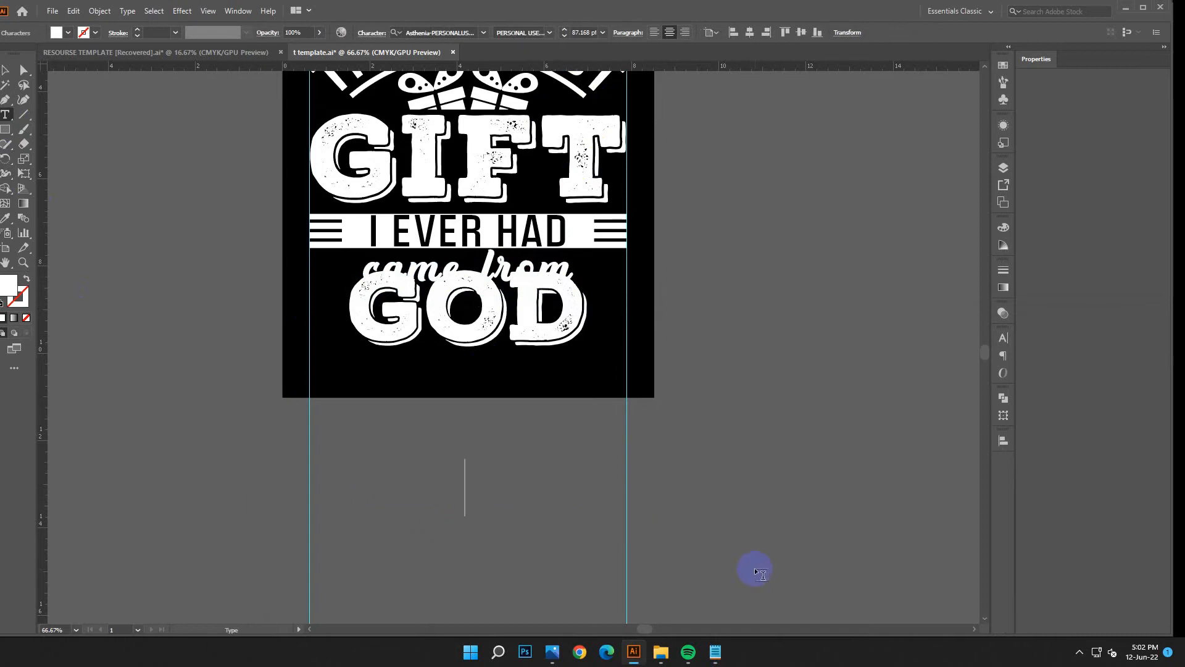
type(" ca")
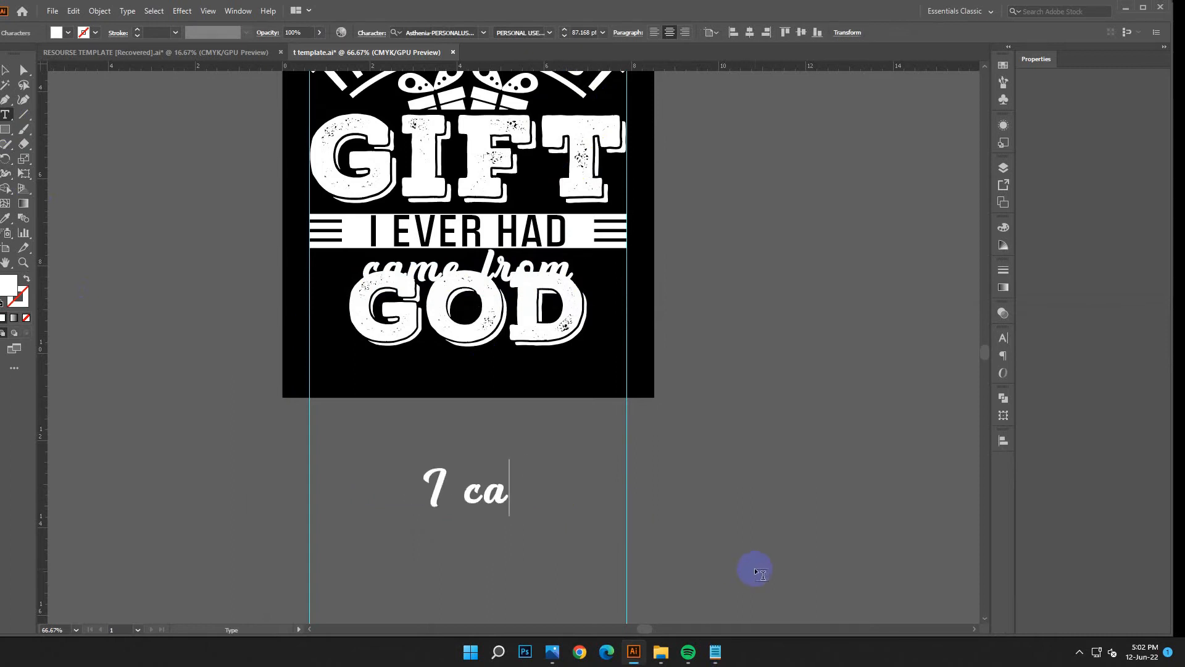
type("ll him dad")
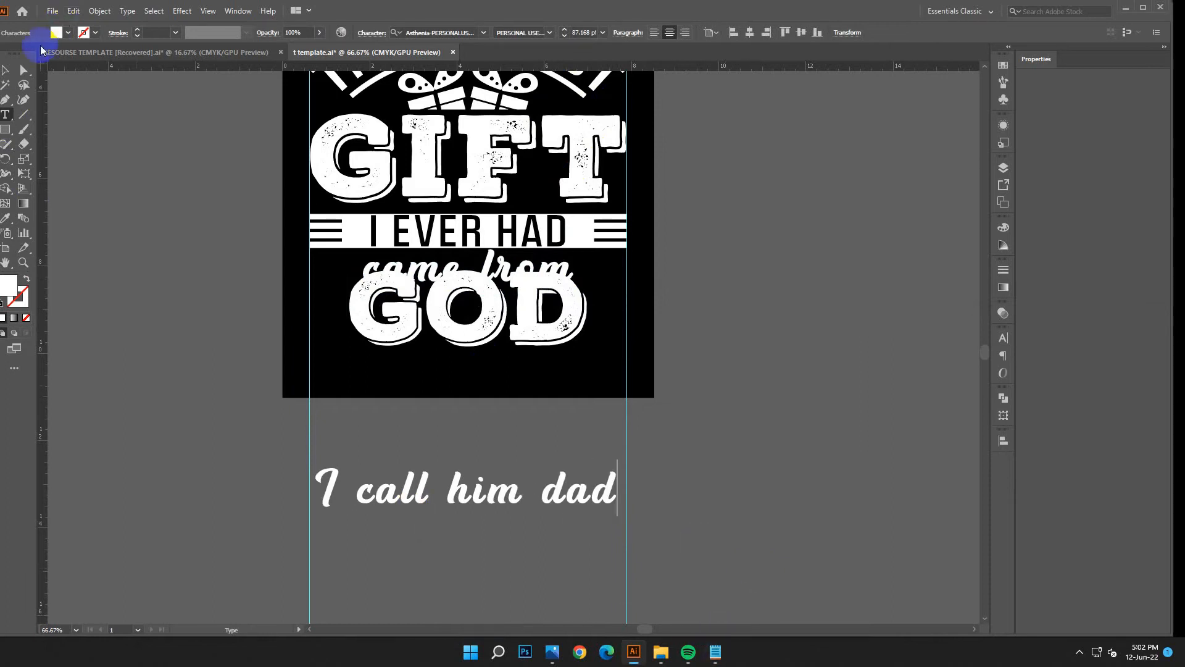
left_click(7, 75)
left_click_drag(476, 519, 485, 370)
Scale came from down to about 4 in wide and I call him dad to about 63 pt, centring both horizontally
left_click(471, 266)
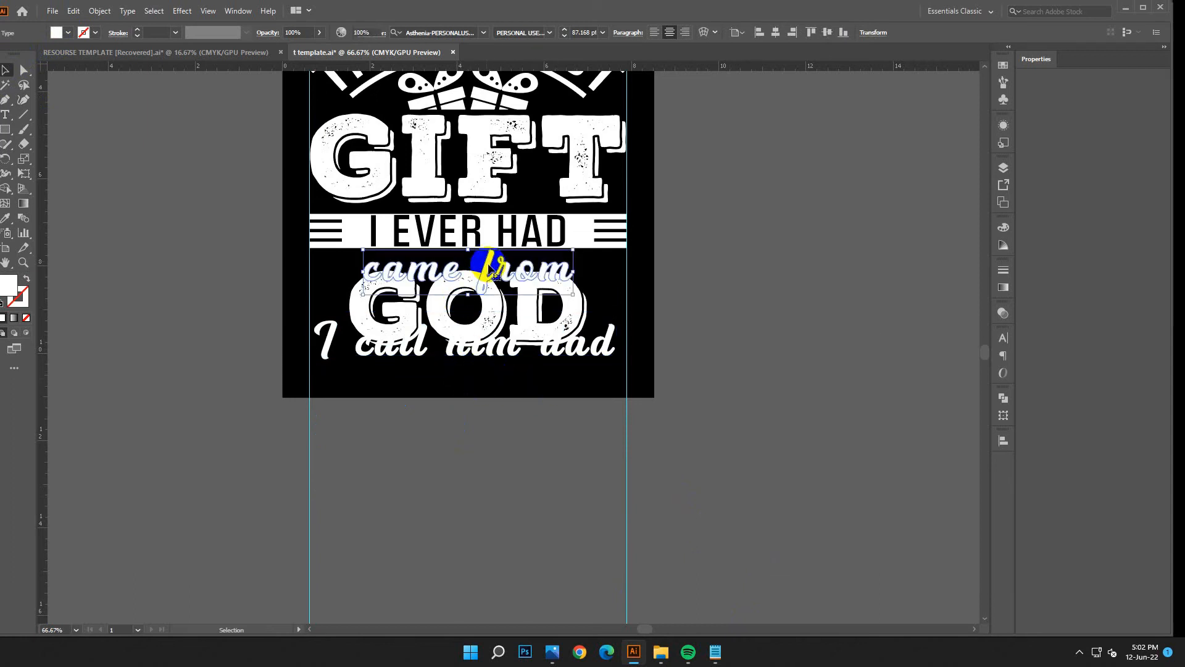
left_click_drag(470, 297, 516, 309)
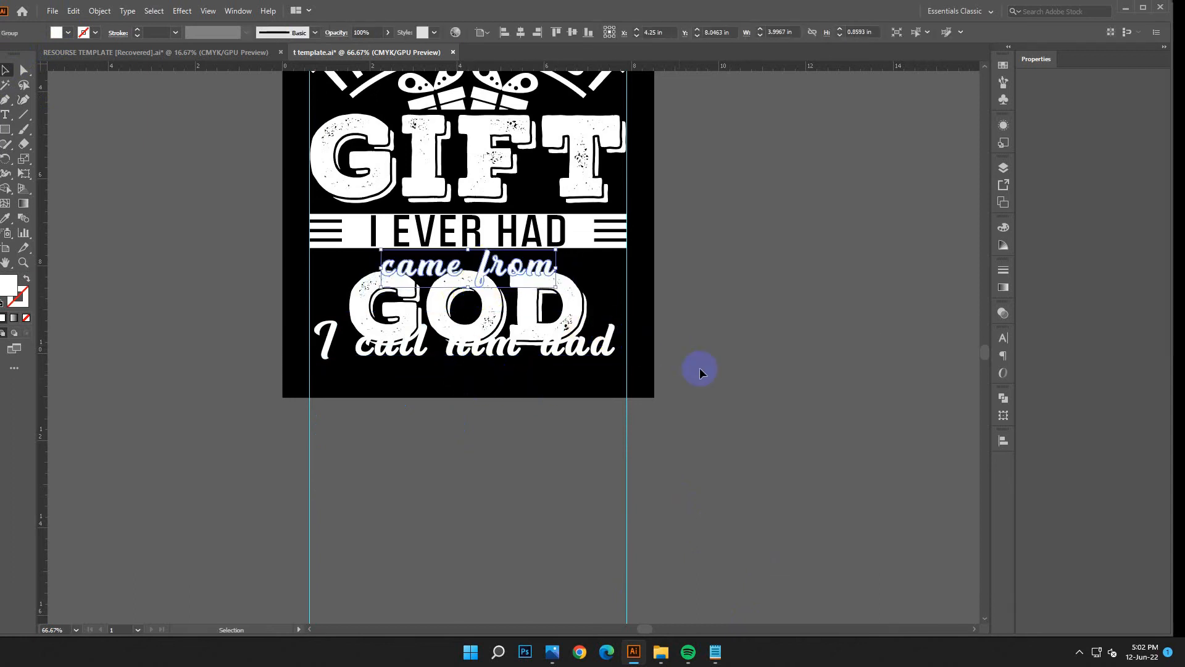
left_click(463, 357)
left_click_drag(463, 370, 463, 353)
key("shift+Down")
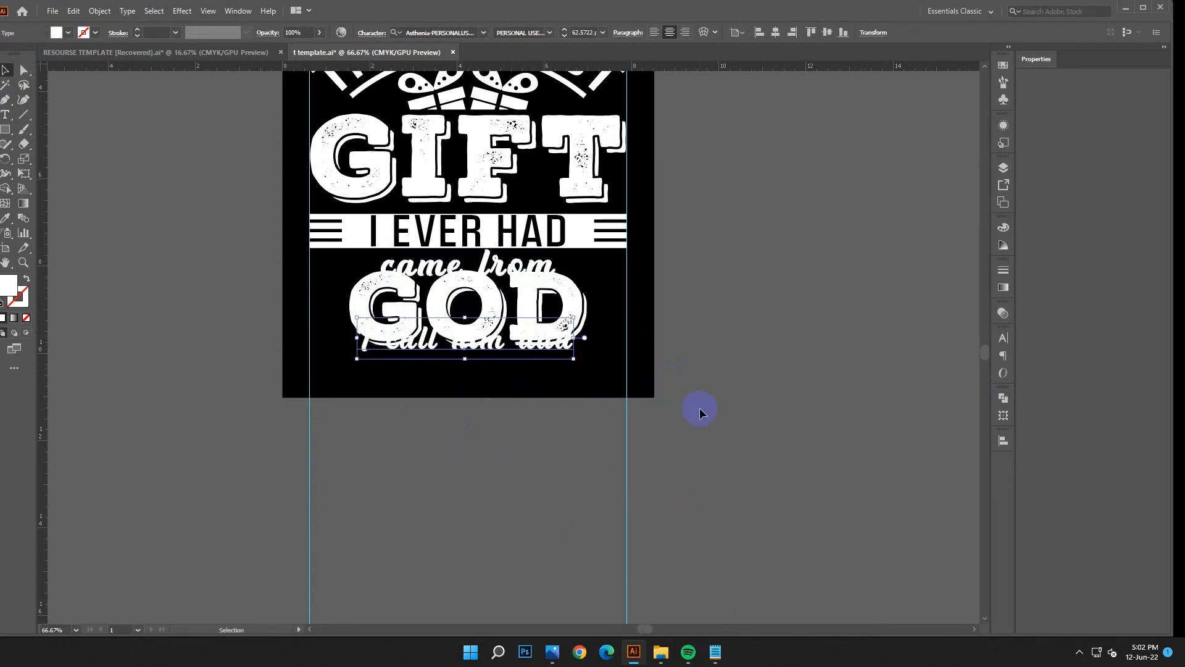
left_click(779, 38)
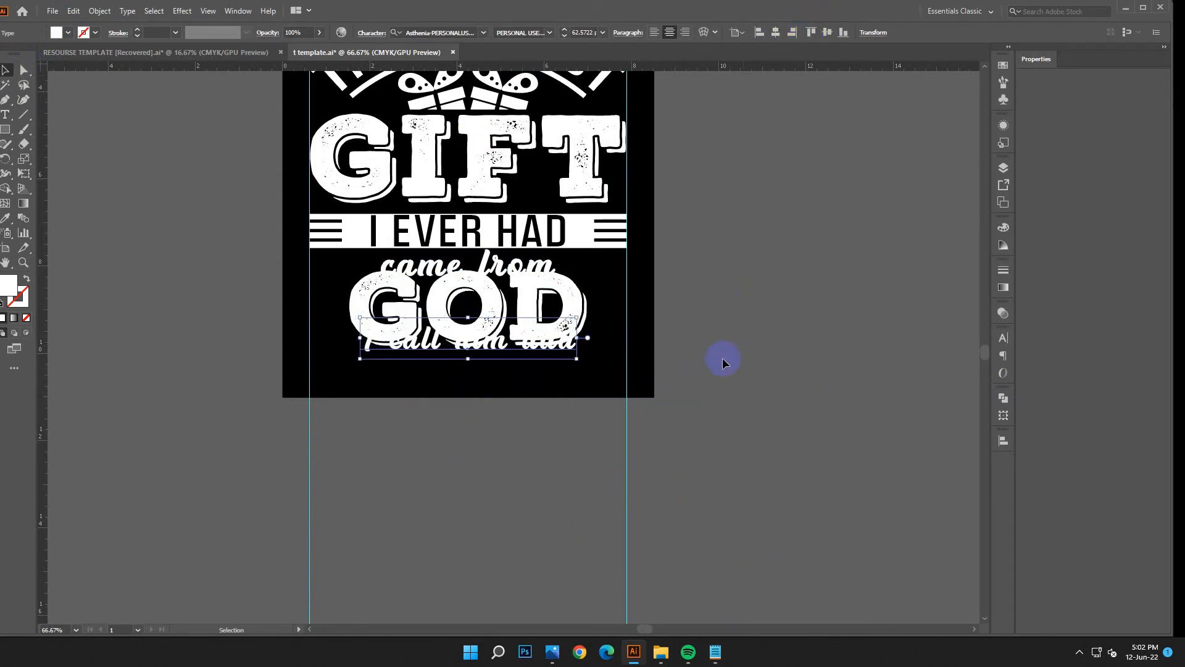
Convert the I call him dad text to outlines and deselect it
right_click(510, 349)
left_click(568, 435)
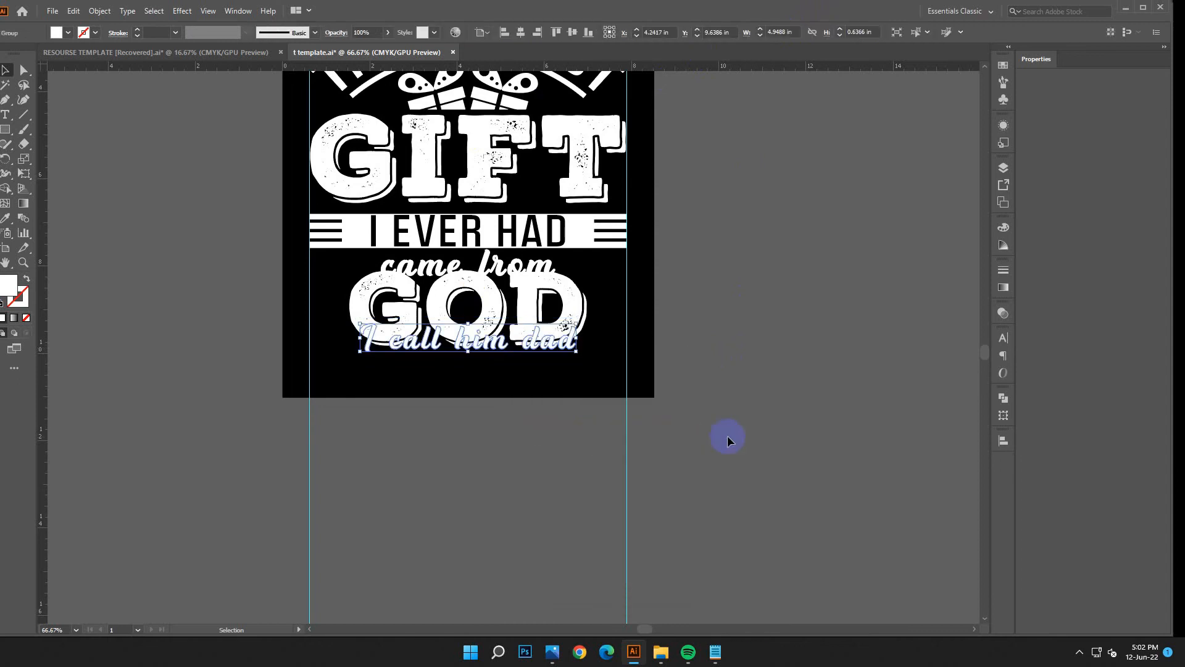
left_click(532, 274)
left_click(827, 330)
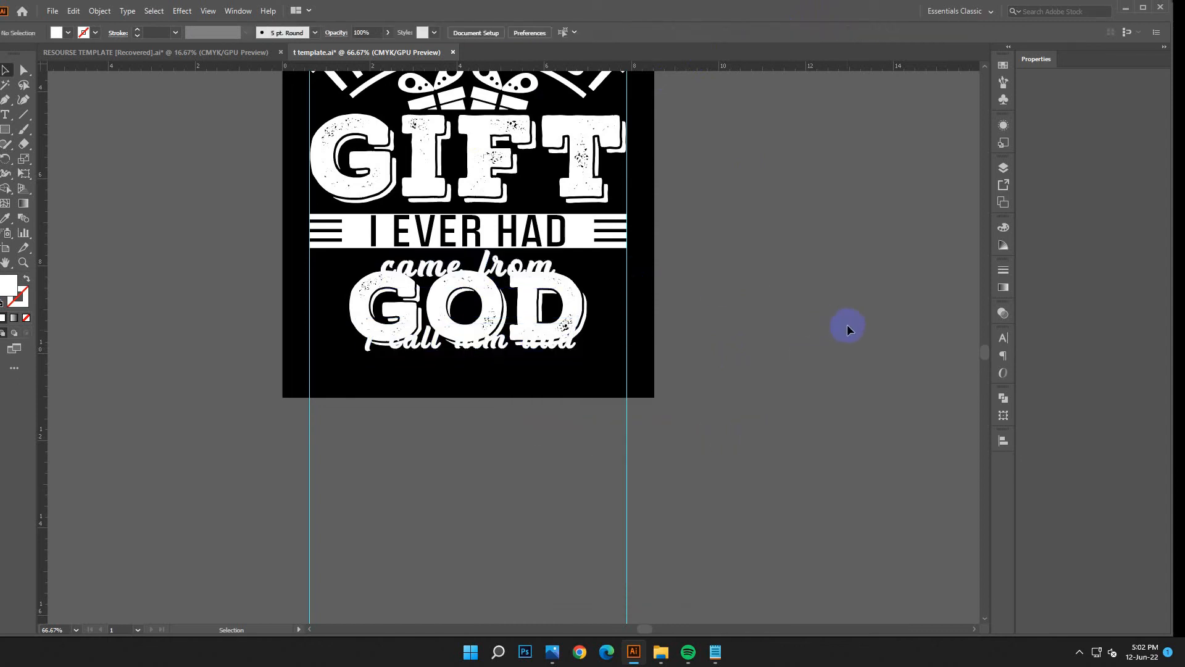
scroll(374, 480, "up", 1)
Enlarge the came from lettering above GOD to about 4.55 in wide
left_click(395, 300)
left_click(478, 288)
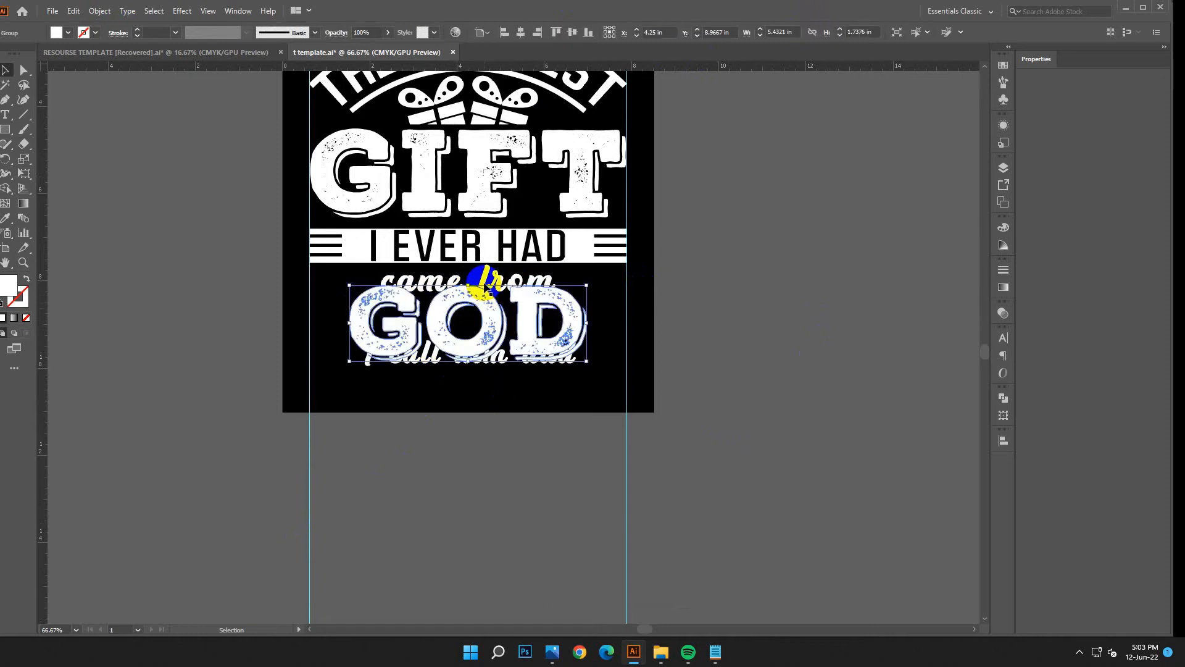
left_click_drag(470, 307, 470, 312)
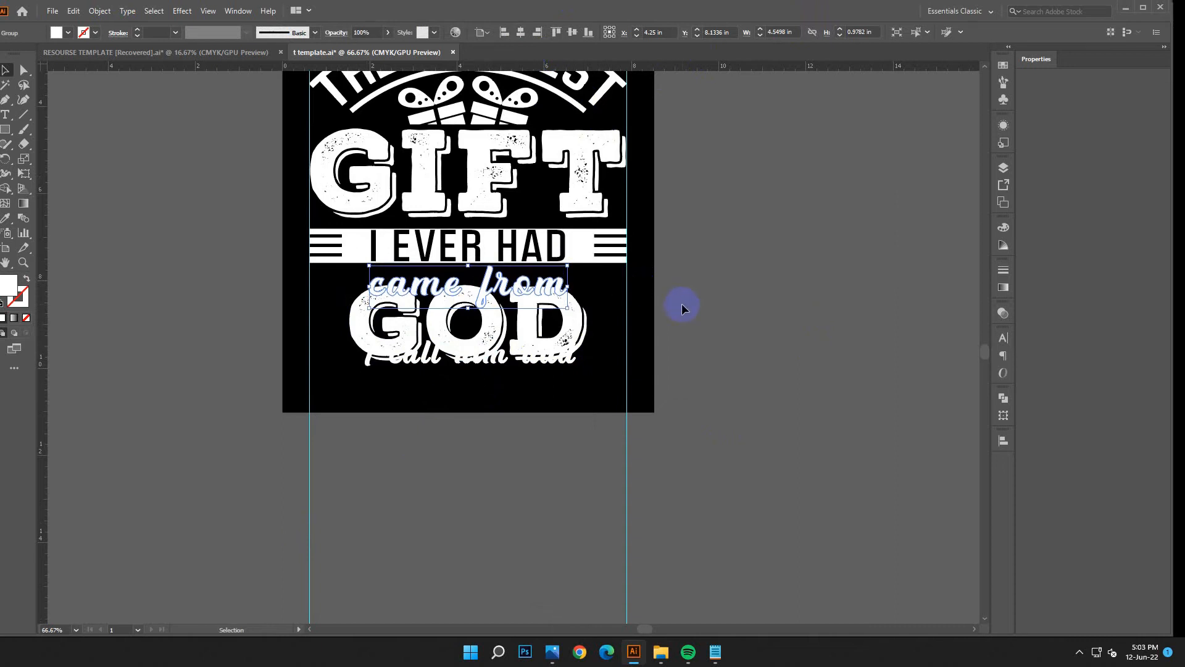
left_click(470, 277)
Shift the came from, GOD and I call him dad lettering slightly down, away from the bar
left_click_drag(328, 288, 608, 404)
left_click(750, 370)
left_click(502, 275)
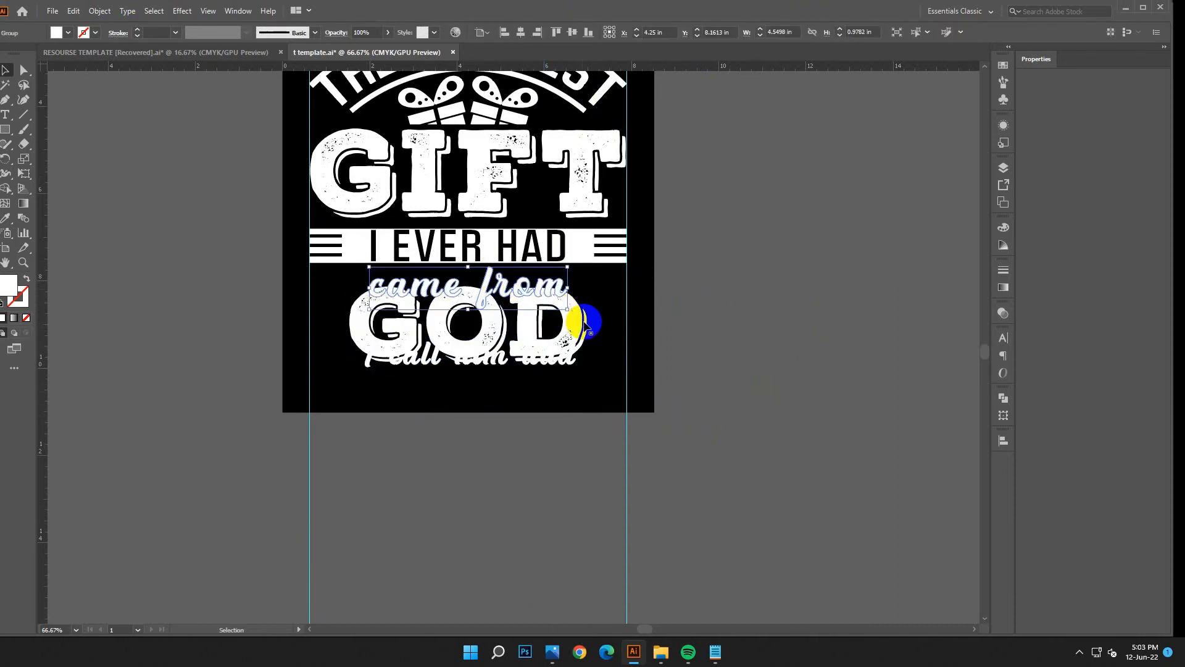
left_click(698, 330)
Add two small white stars side by side before the word came, making the outer one smaller
left_click_drag(6, 130, 49, 191)
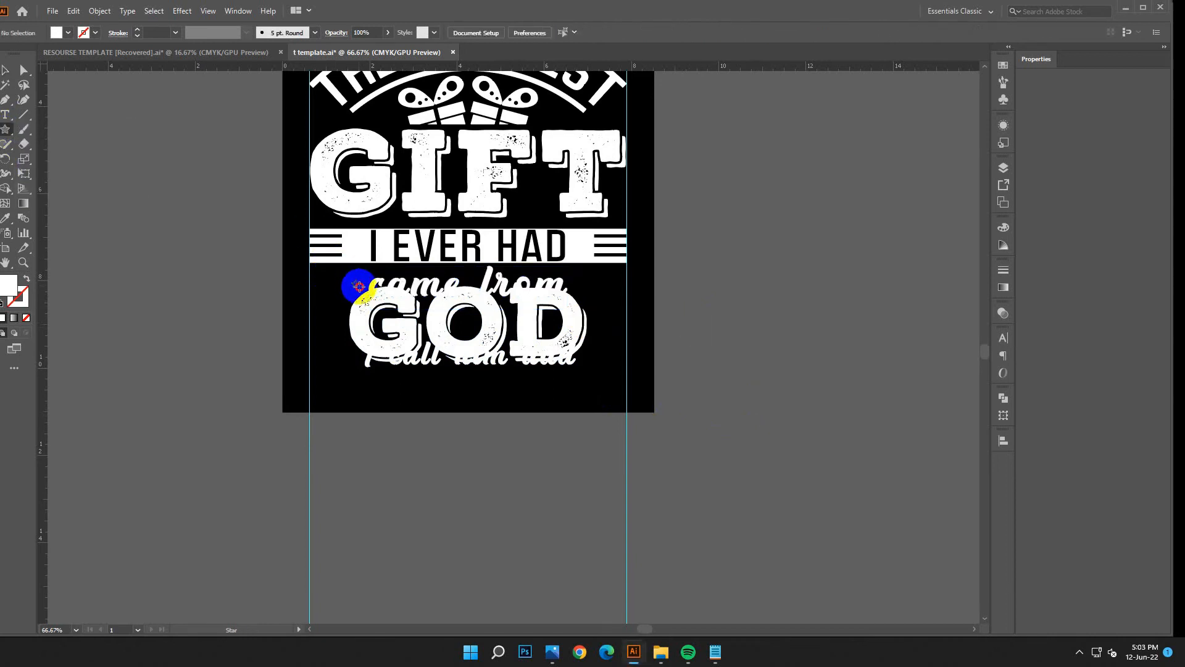
left_click_drag(364, 289, 327, 287)
left_click(5, 72)
left_click(322, 317)
left_click(351, 287)
left_click(333, 340)
left_click(320, 323)
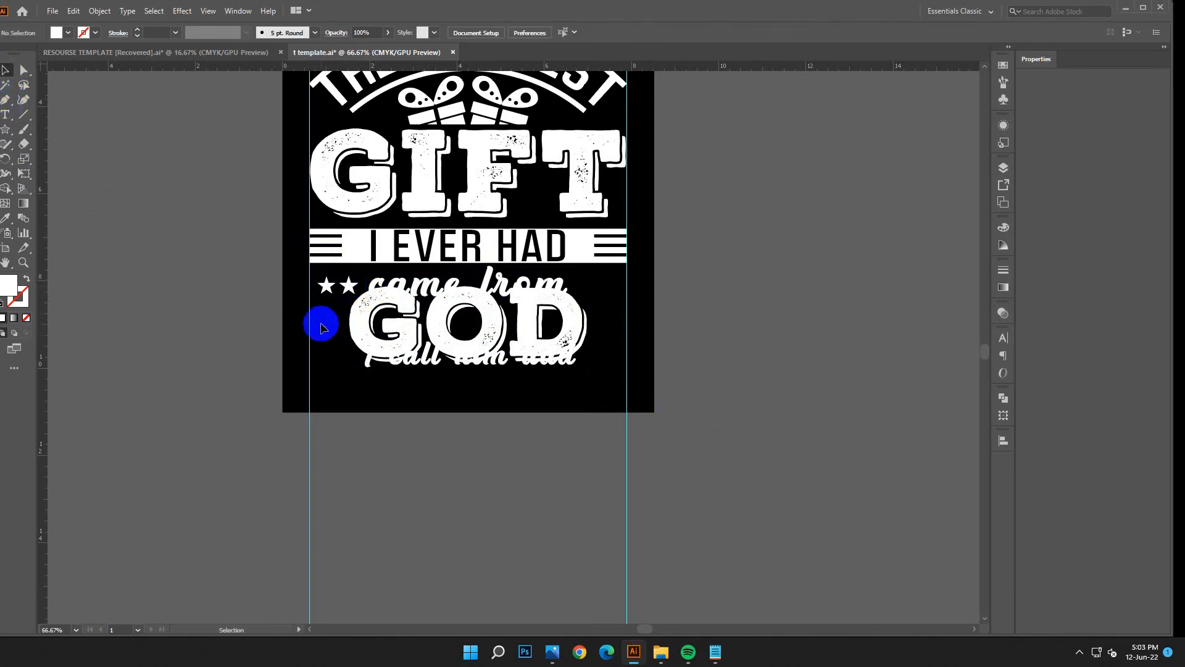
left_click(333, 288)
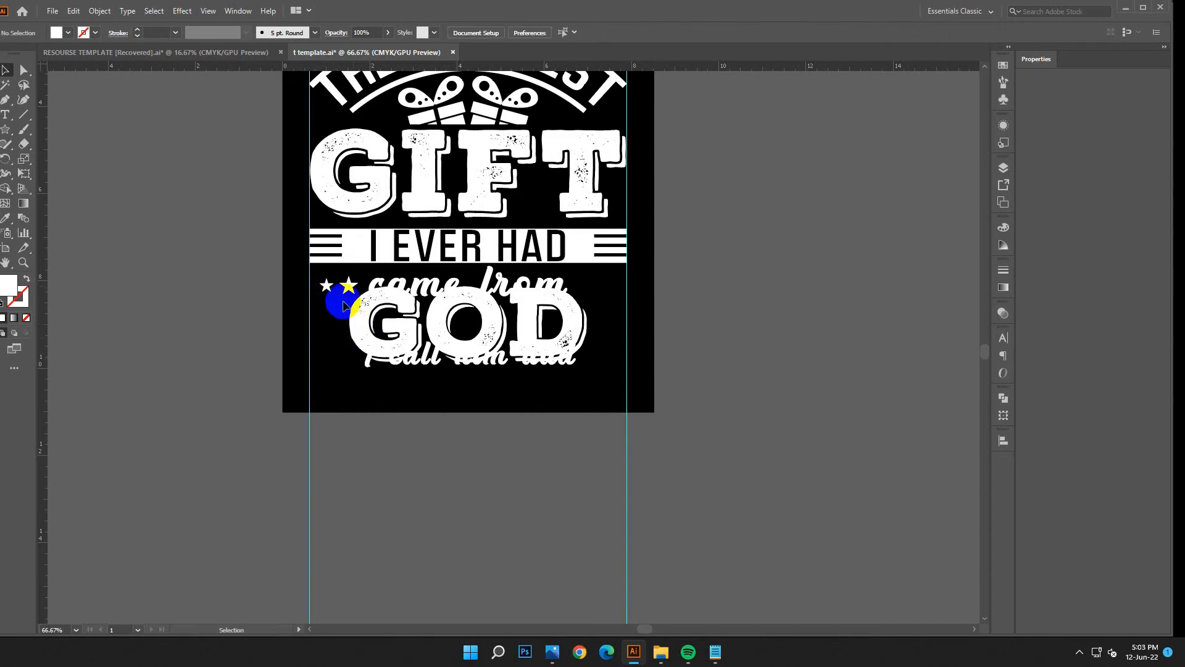
Group the two stars and place a copy mirrored across the vertical axis after the word from
left_click(349, 288, "shift")
key("ctrl+g")
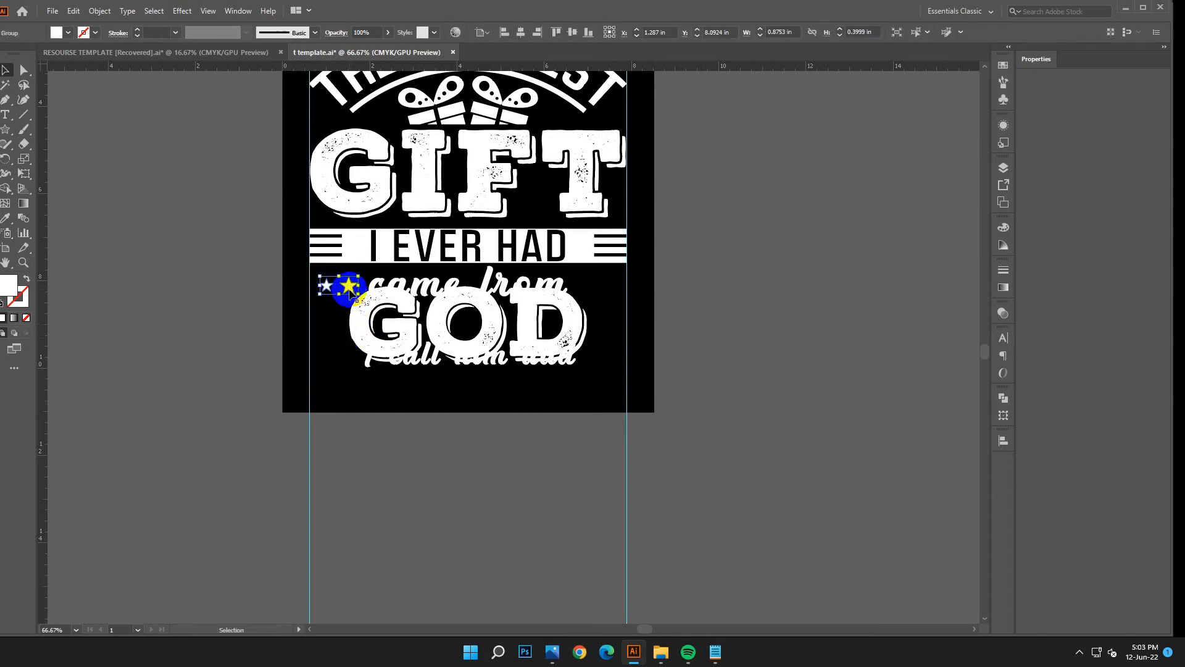
right_click(351, 292)
mouse_move(444, 434)
left_click(614, 480)
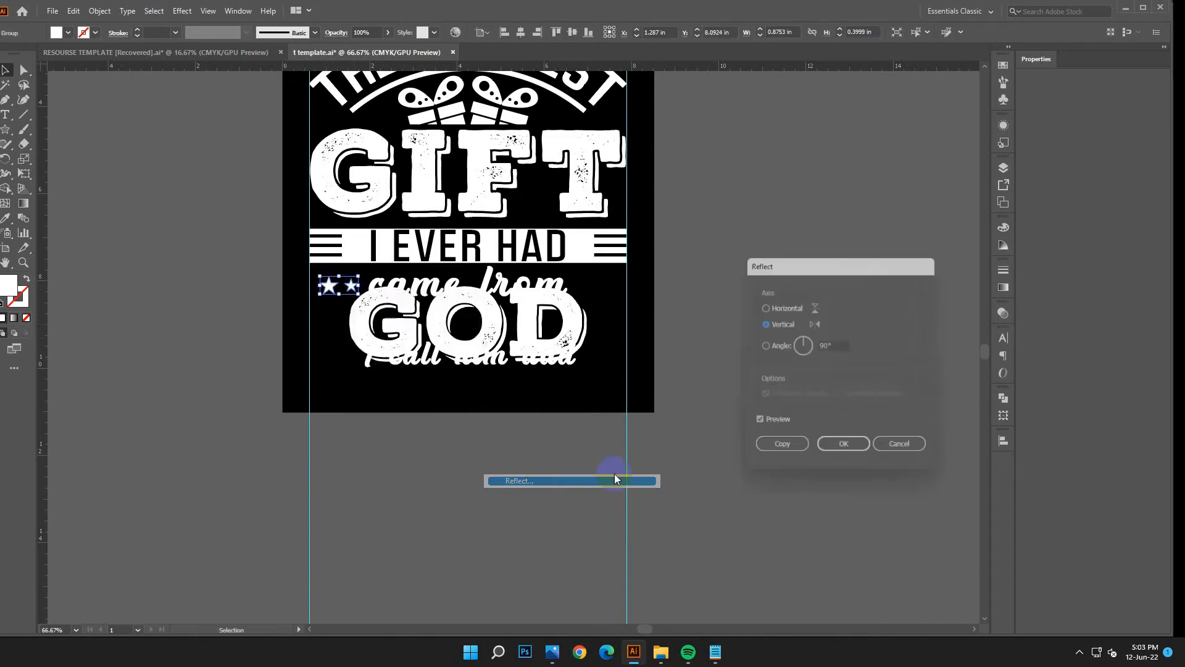
left_click(782, 443)
left_click(331, 336)
left_click_drag(326, 284, 585, 302)
left_click(690, 316)
scroll(690, 316, "up", 2)
scroll(708, 355, "down", 2)
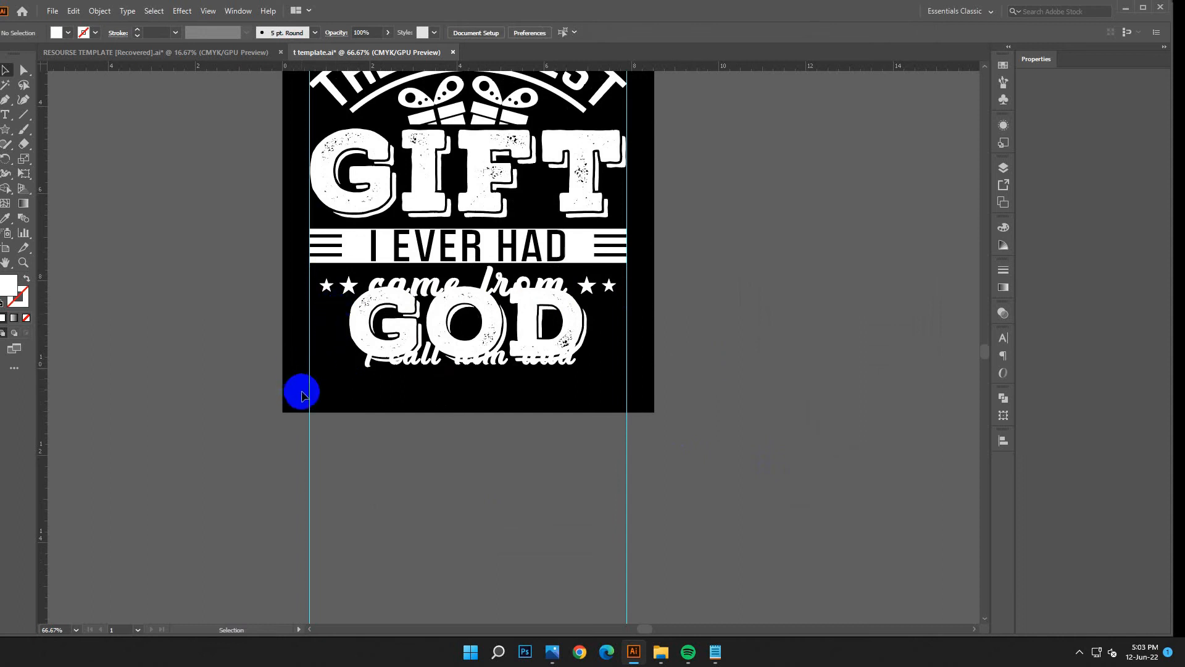
Nudge the I call him dad lettering slightly down over the lower edge of GOD
left_click(488, 368)
key("Down")
key("Down")
key("Down")
key("Down")
key("Down")
key("Down")
key("Down")
key("Down")
key("Down")
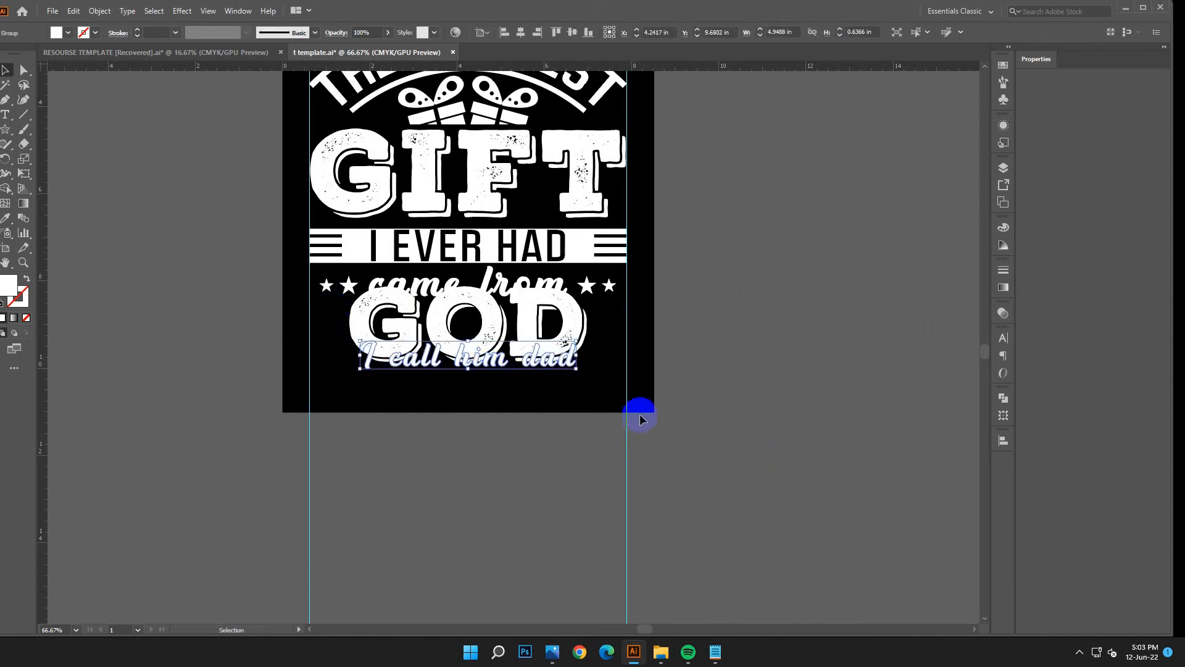
key("Down")
key("Down")
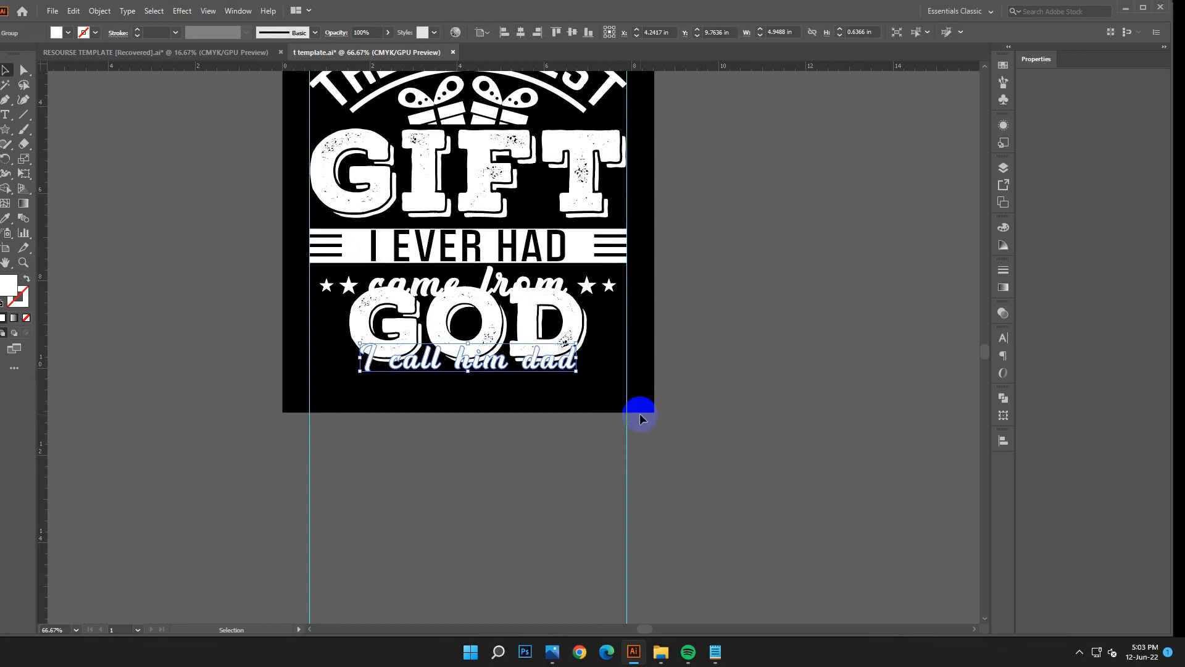
Select the came from lettering and change the ruler units to pixels
left_click(475, 280)
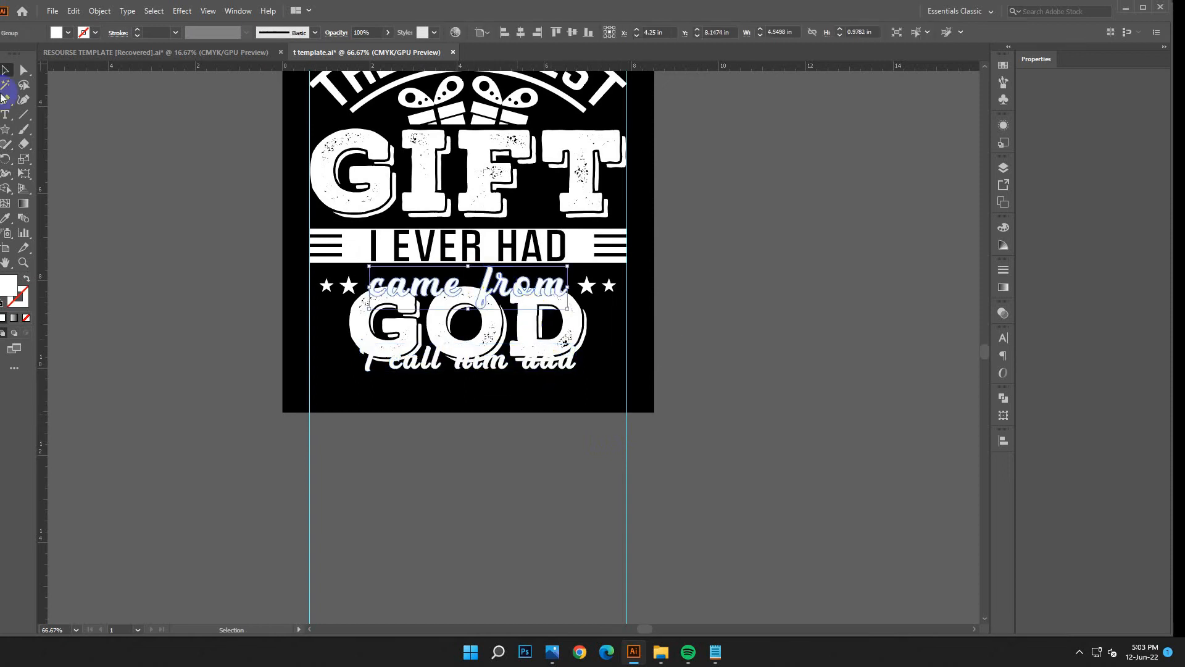
left_click(112, 11)
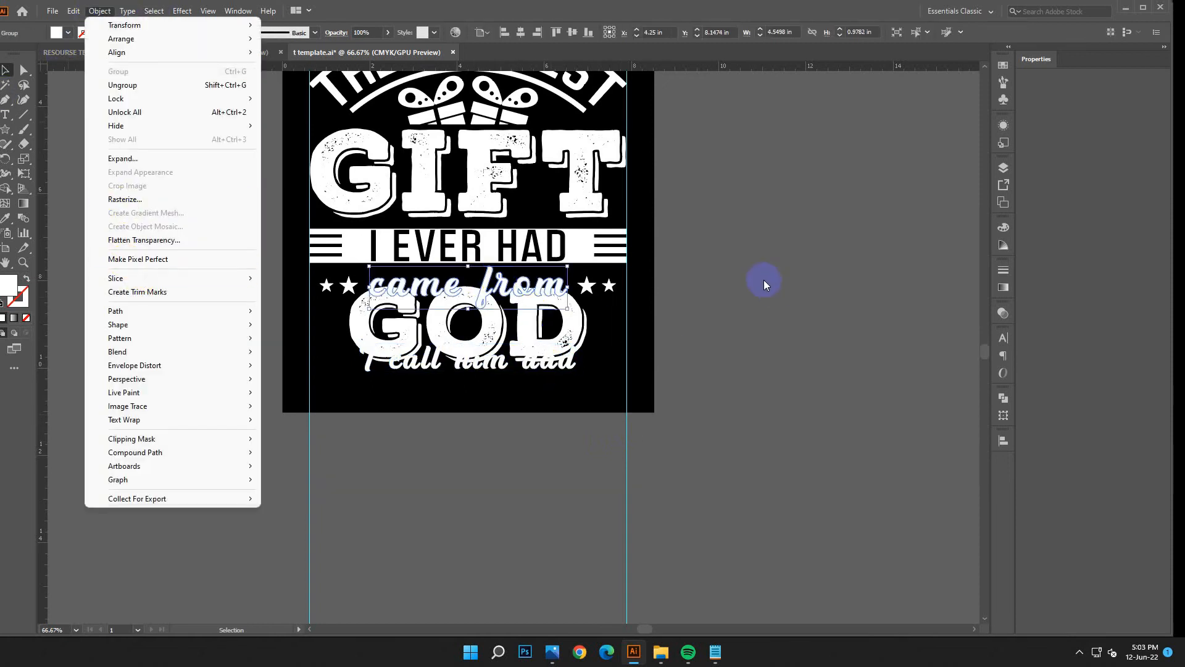
right_click(603, 66)
left_click(634, 142)
left_click(99, 11)
mouse_move(130, 309)
left_click(321, 353)
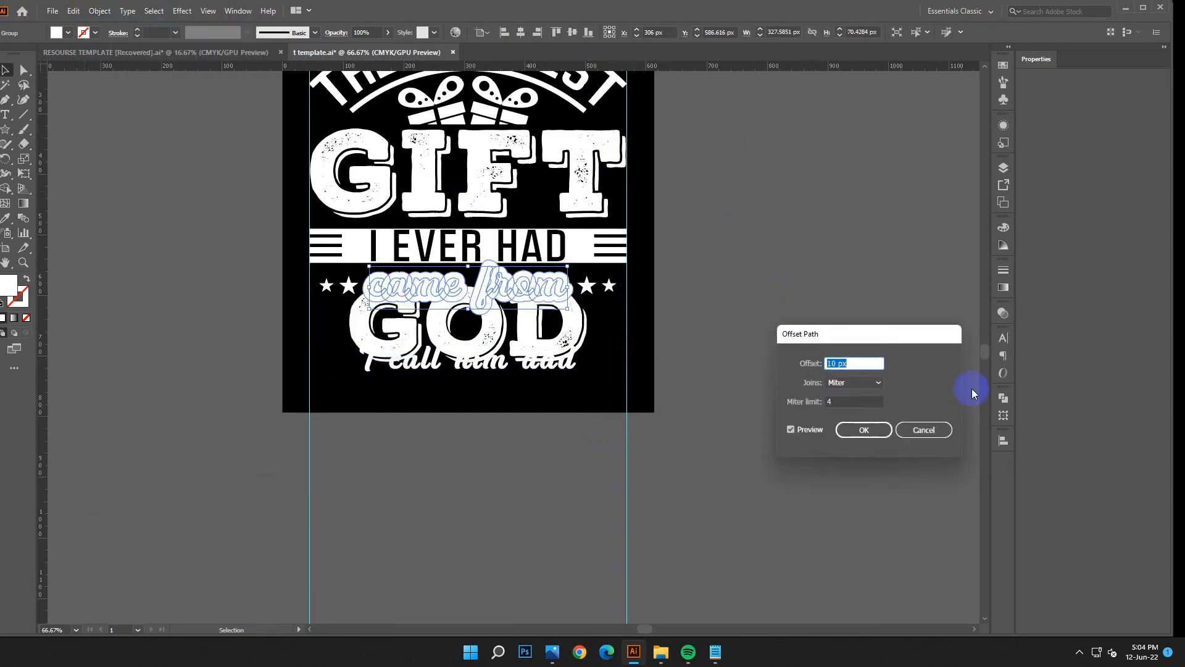
left_click(923, 430)
Offset the paths of the came from lettering by 4 px and ungroup the result
left_click(1003, 397)
left_click(881, 427)
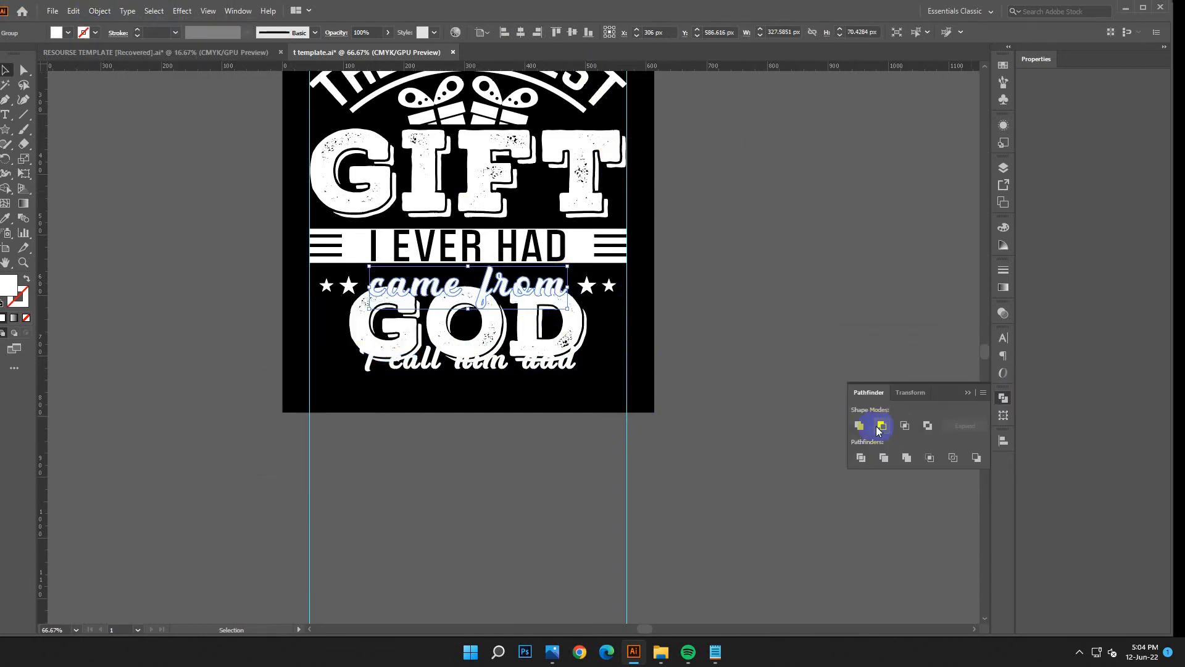
left_click(108, 13)
mouse_move(151, 303)
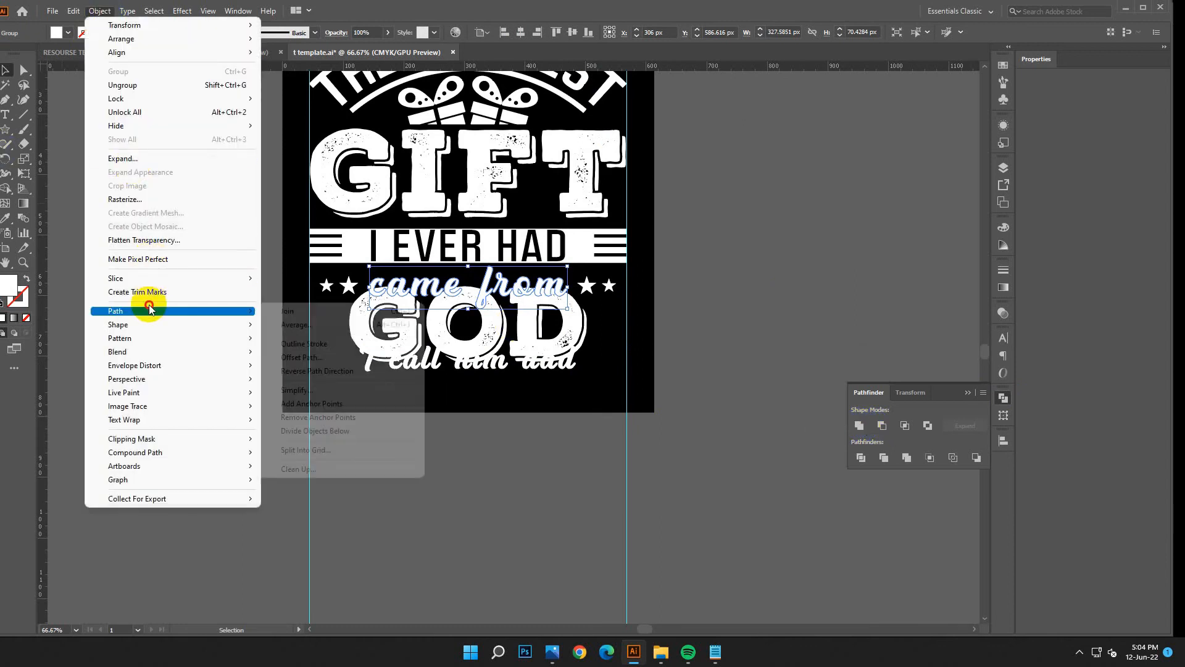
left_click(321, 352)
double_click(866, 364)
type("4")
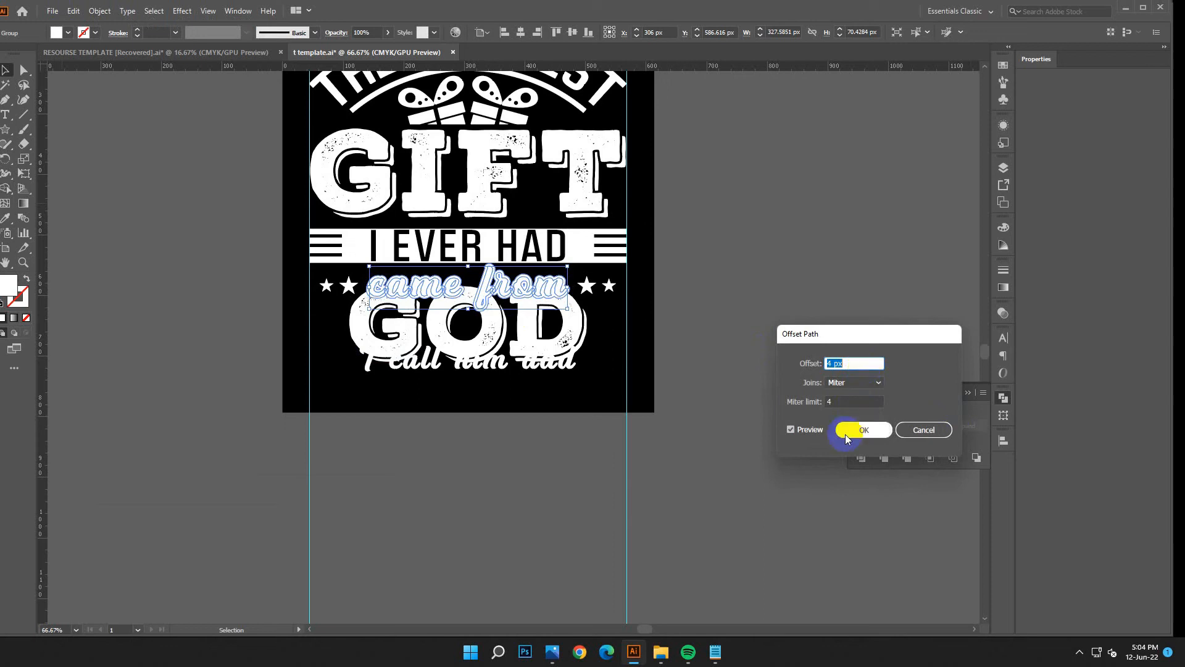
left_click(852, 432)
right_click(572, 295)
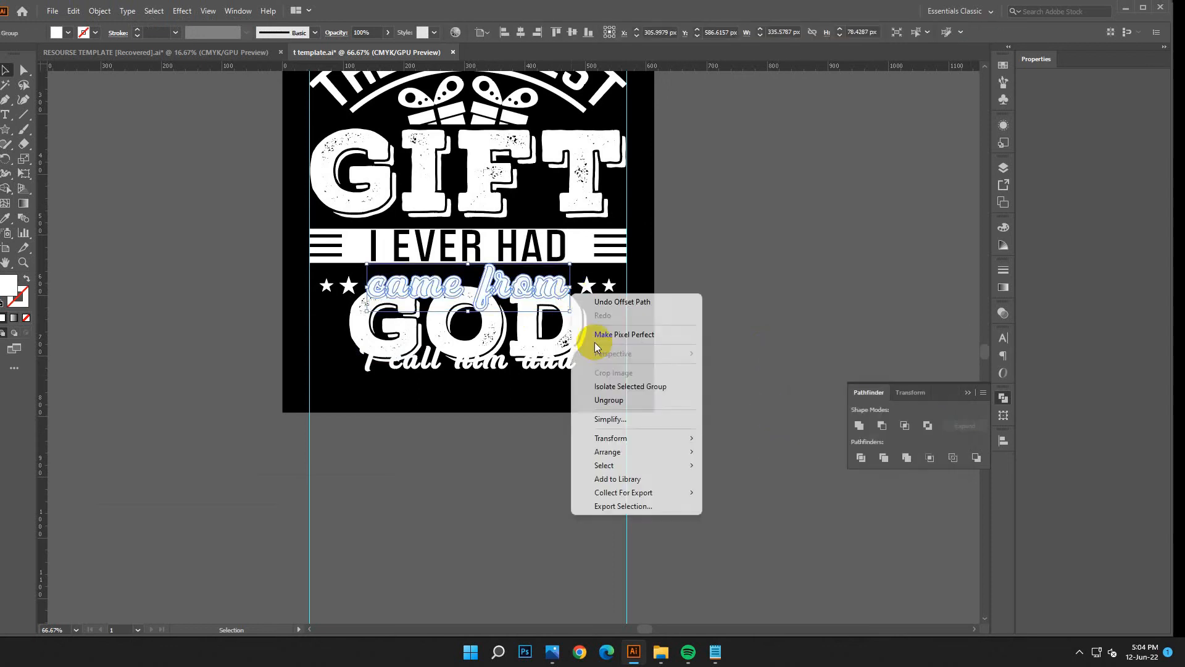
left_click(623, 399)
left_click(708, 370)
Select all the offset letter outlines of came from and unite them into one shape
key("ctrl+equal")
key("ctrl+equal")
key("ctrl+equal")
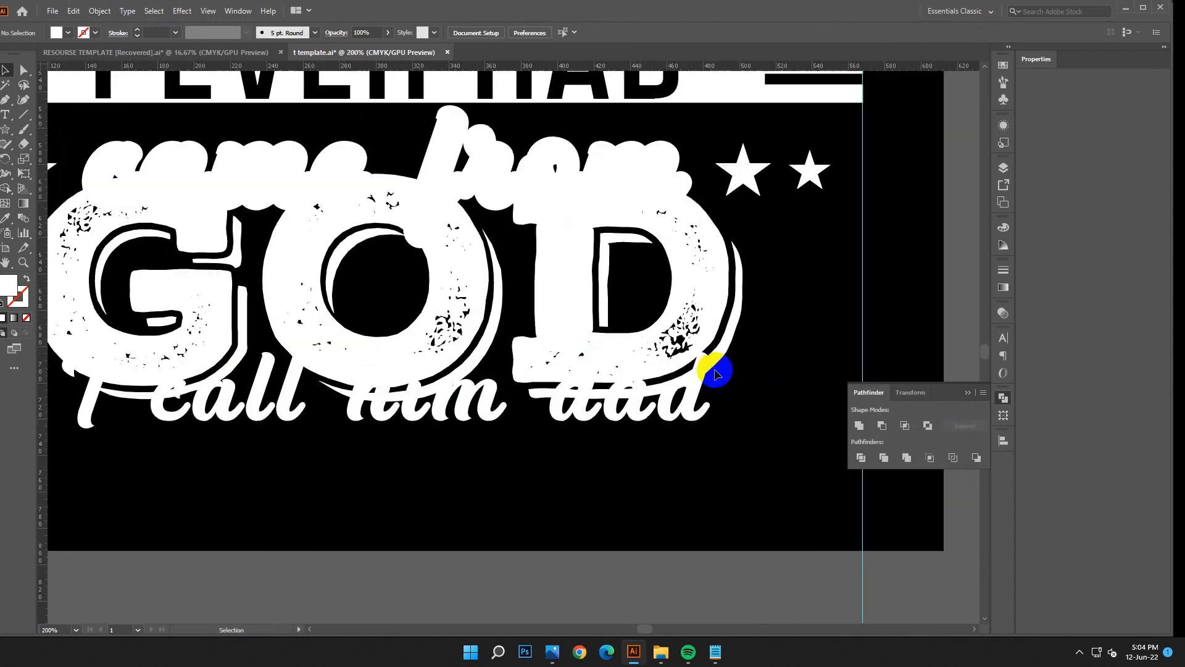
left_click(119, 146)
left_click(196, 148, "shift")
left_click(250, 148, "shift")
left_click(363, 150, "shift")
left_click(437, 114, "shift")
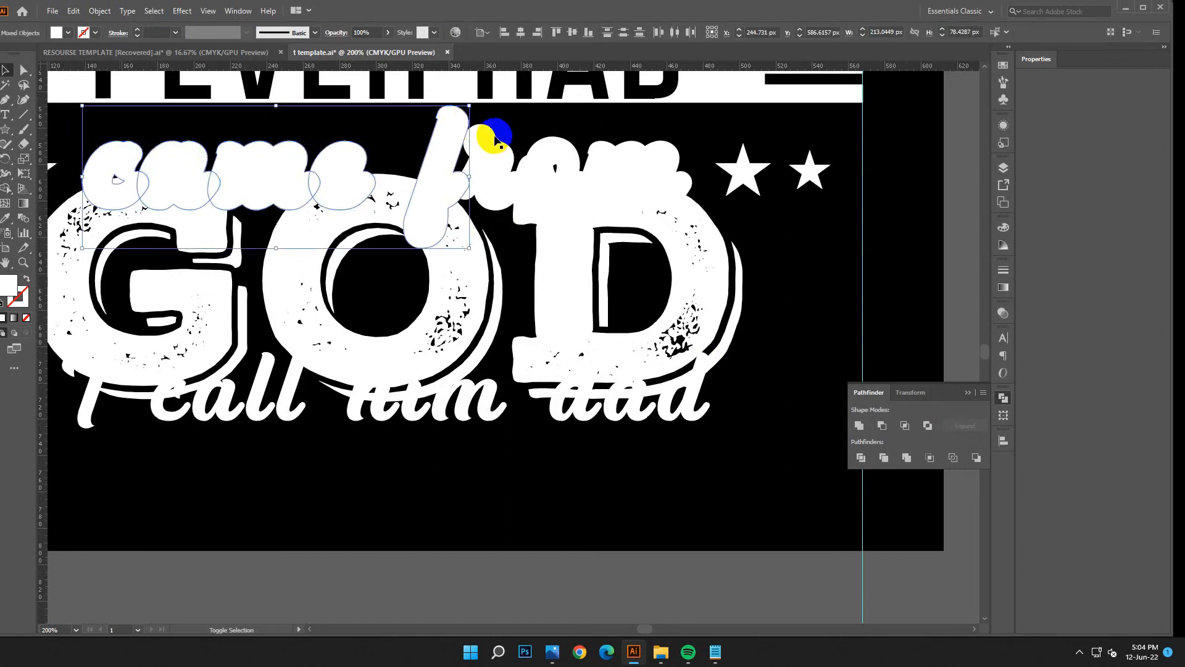
left_click(495, 141, "shift")
left_click(569, 143, "shift")
left_click(614, 145, "shift")
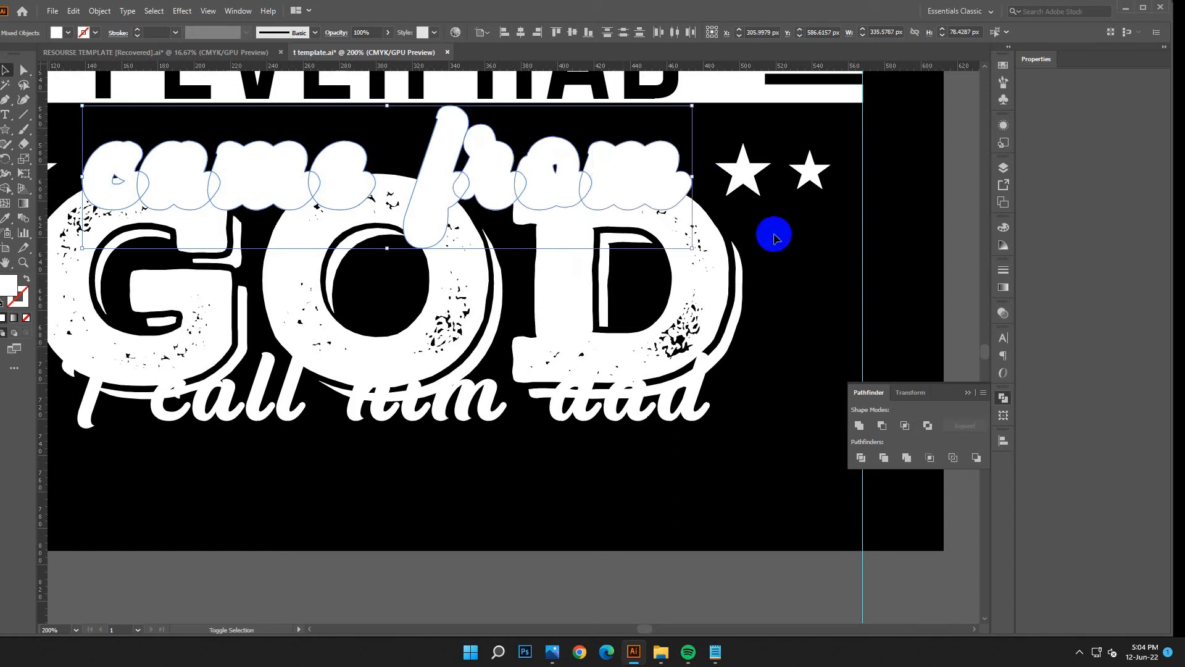
left_click(859, 426)
Fill the united came from outline with black and bring it to the front
double_click(14, 283)
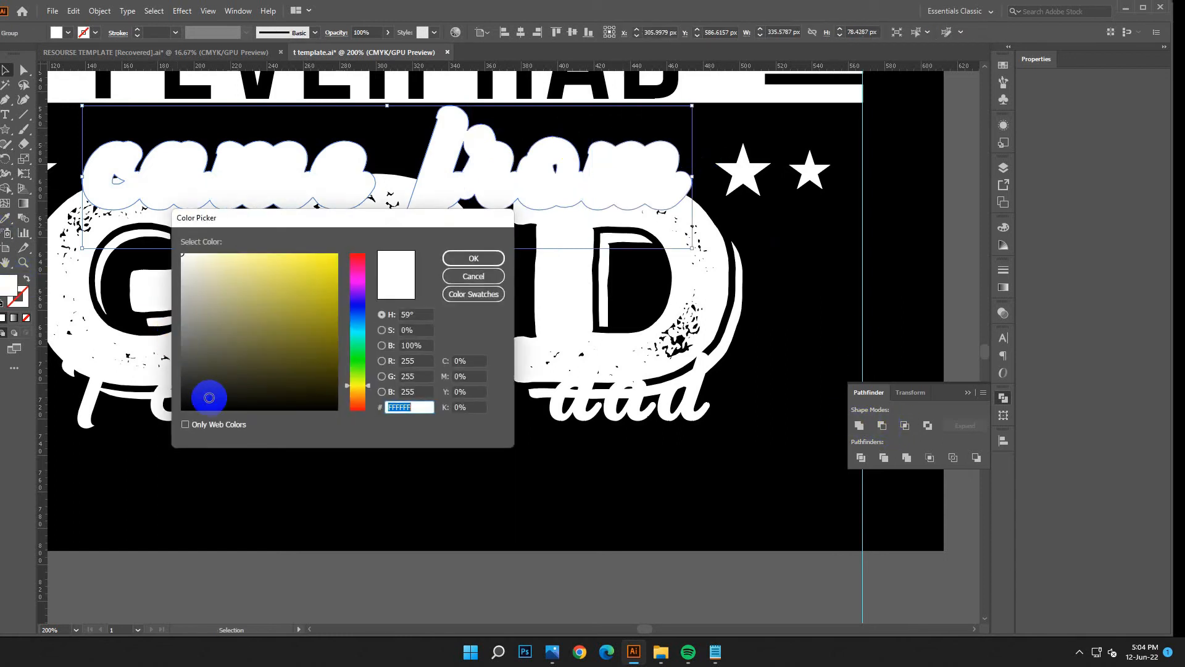
left_click(473, 259)
right_click(850, 195)
left_click(873, 350)
left_click(1008, 217)
left_click(808, 267)
key("ctrl+1")
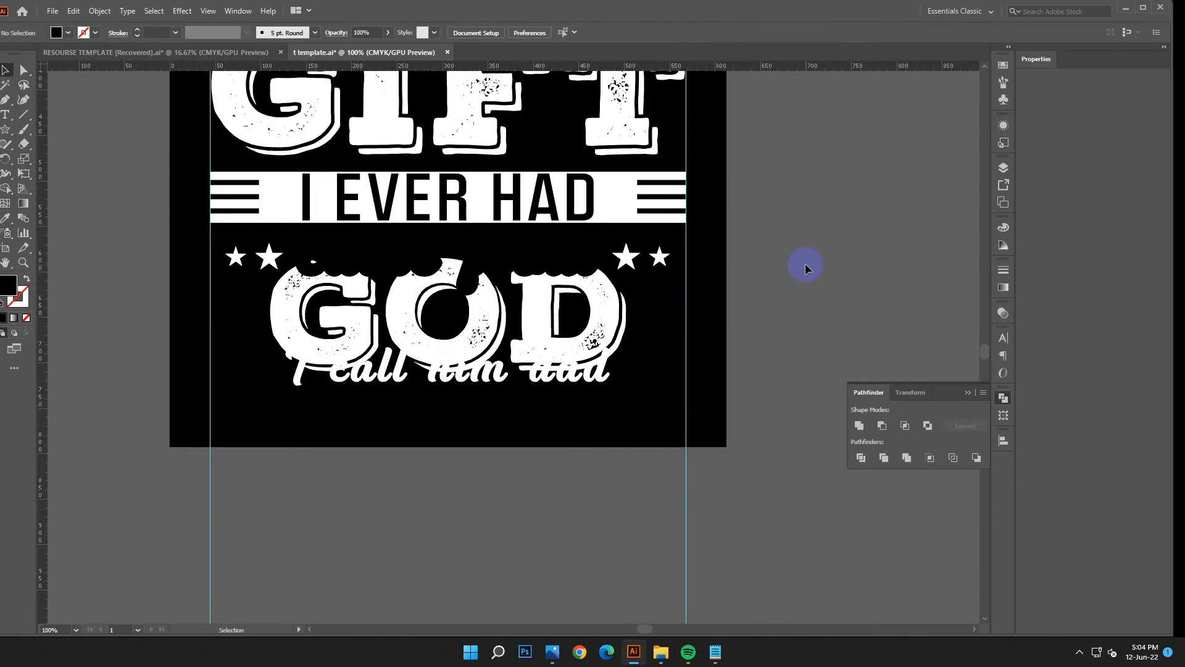
Offset the paths of the I call him dad lettering by 4 px
scroll(487, 359, "down", 2)
left_click(483, 334)
left_click(100, 10)
mouse_move(151, 311)
left_click(368, 359)
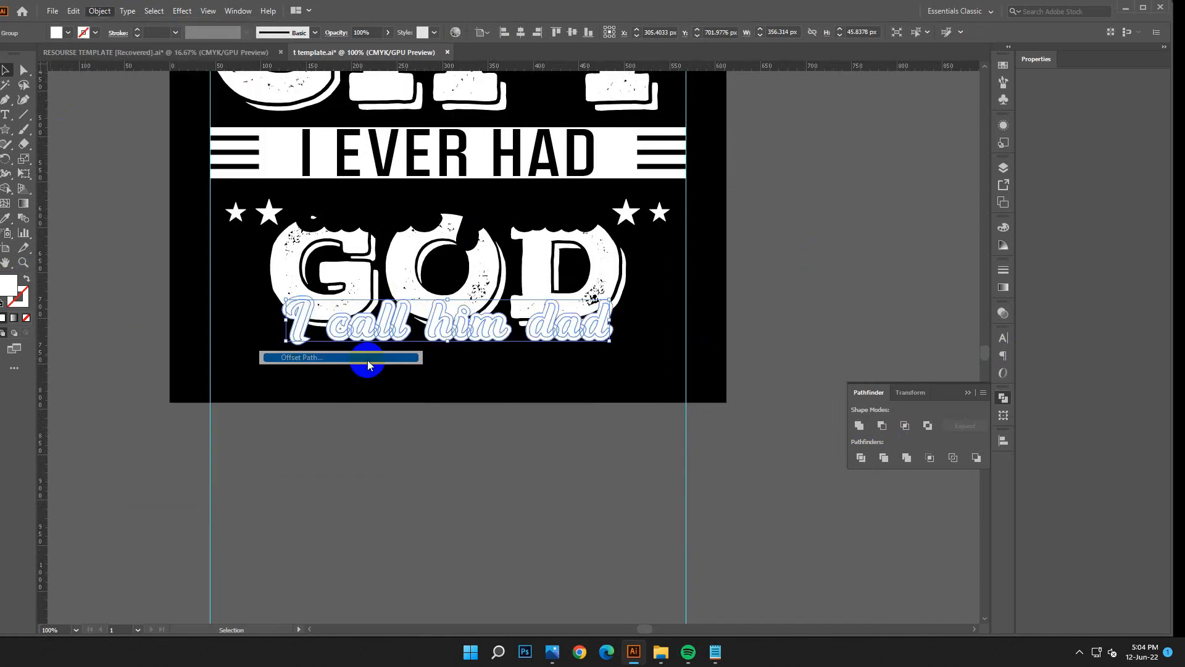
left_click(850, 428)
left_click(687, 474)
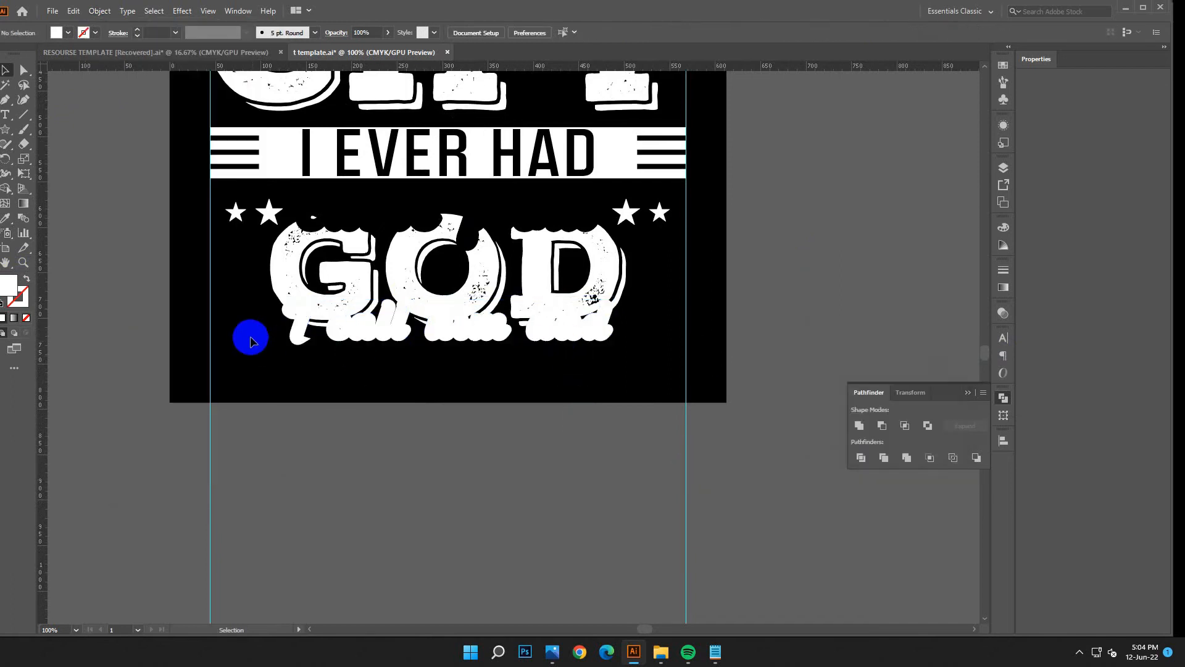
Move the offset I call him dad lettering 3 px down and ungroup it
left_click_drag(251, 336, 659, 397)
key("Down")
key("Down")
key("Down")
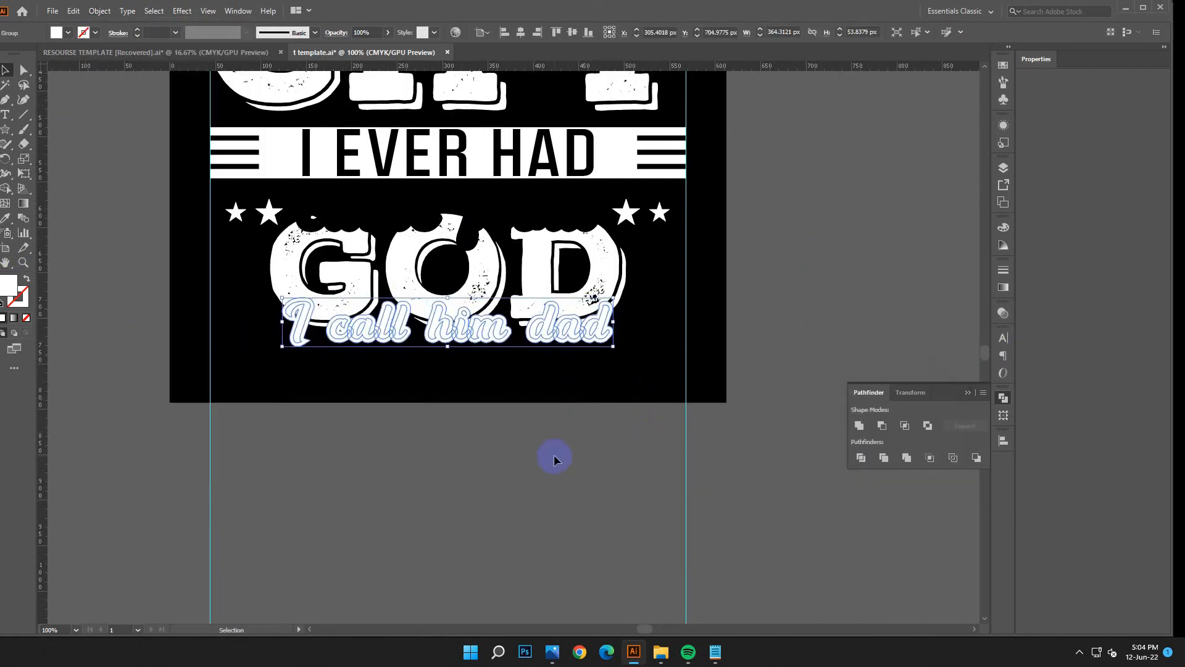
left_click(465, 340)
right_click(466, 341)
left_click(502, 450)
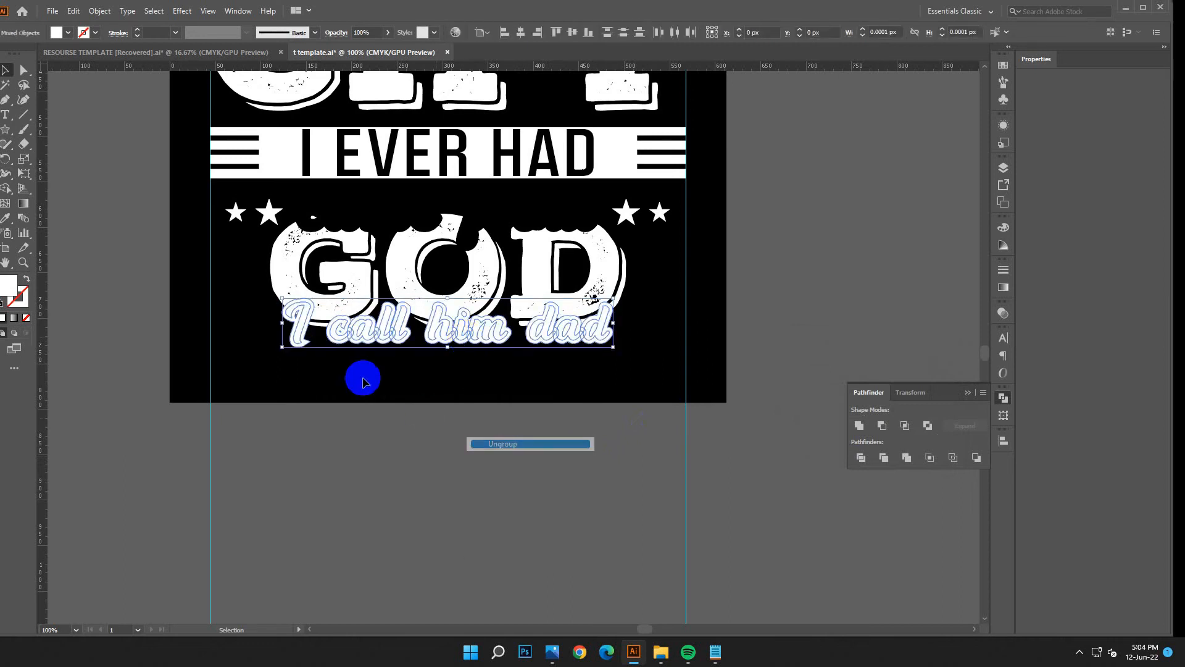
Select all the offset letter outlines of I call him dad and unite them into one shape
left_click(297, 353)
left_click(297, 353)
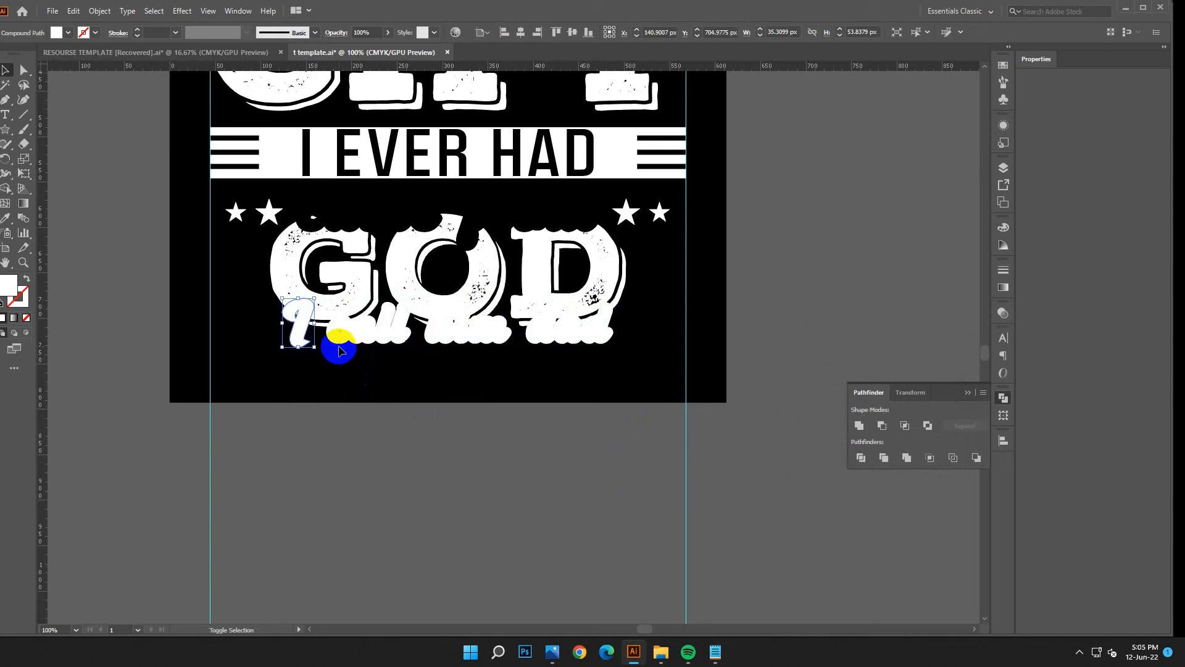
left_click(340, 348, "shift")
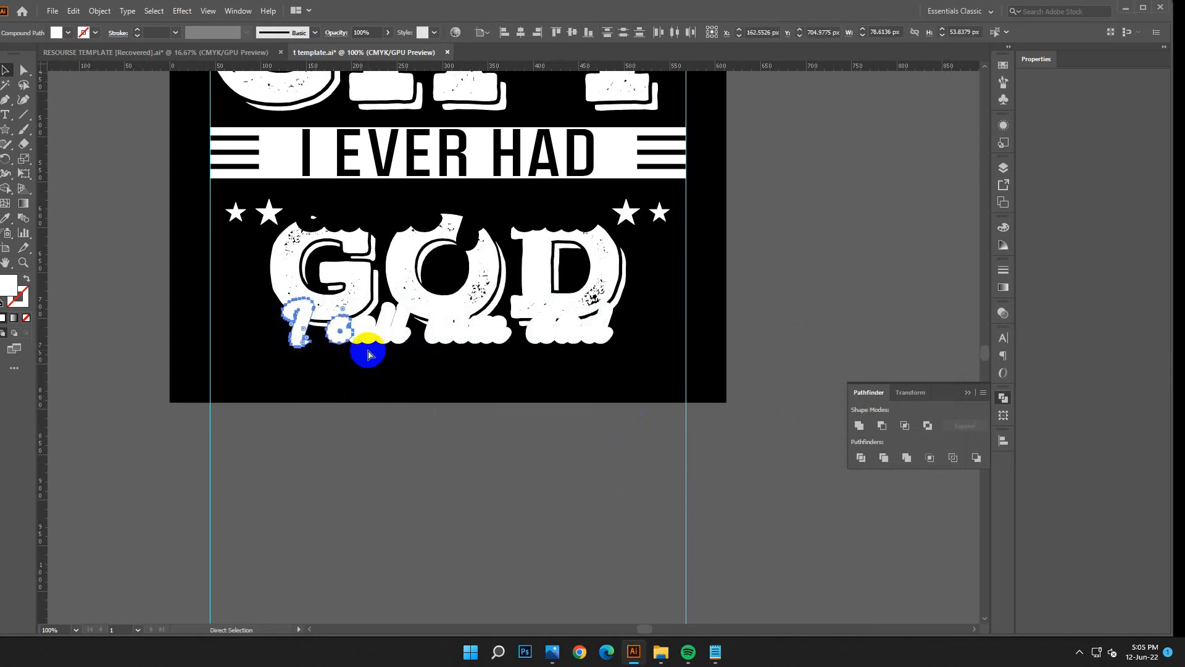
key("ctrl+plus")
key("ctrl+plus")
key("ctrl+plus")
left_click_drag(734, 491, 286, 401)
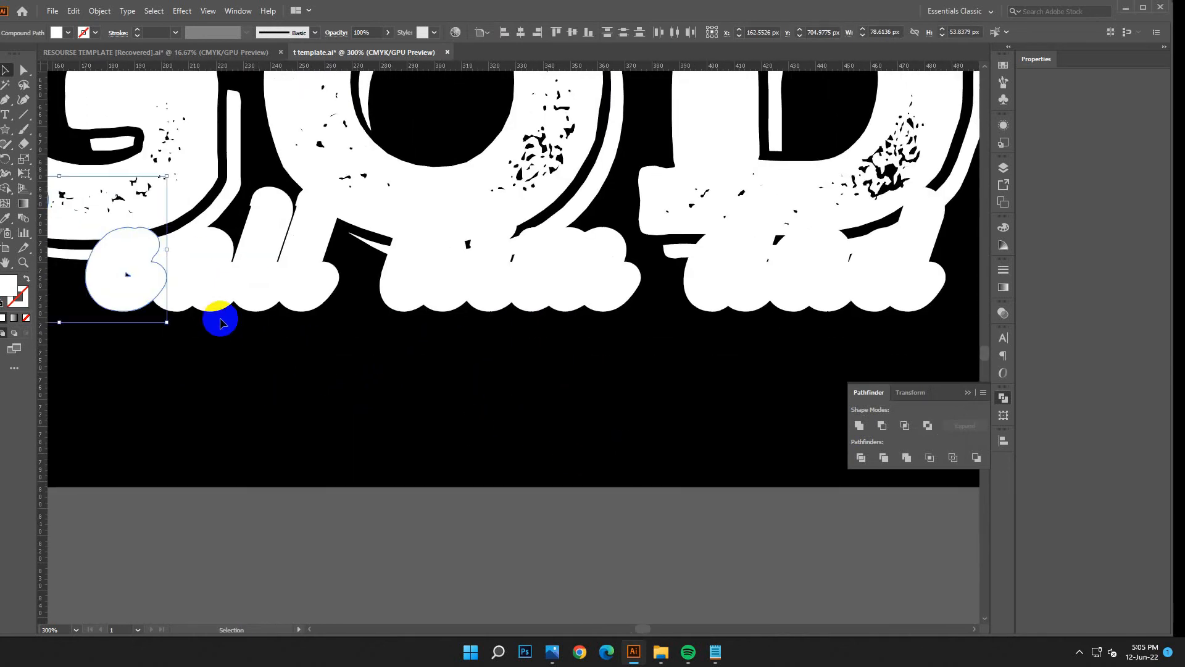
left_click(185, 308, "shift")
left_click(276, 312, "shift")
left_click(307, 313, "shift")
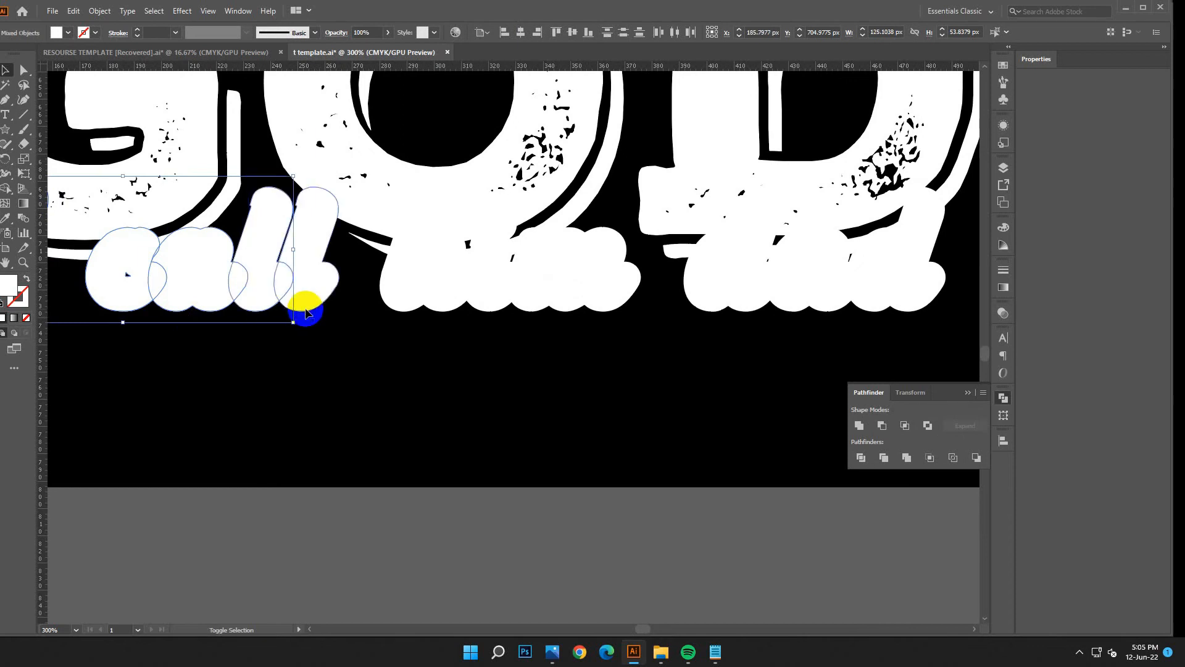
left_click(397, 311, "shift")
left_click(517, 315, "shift")
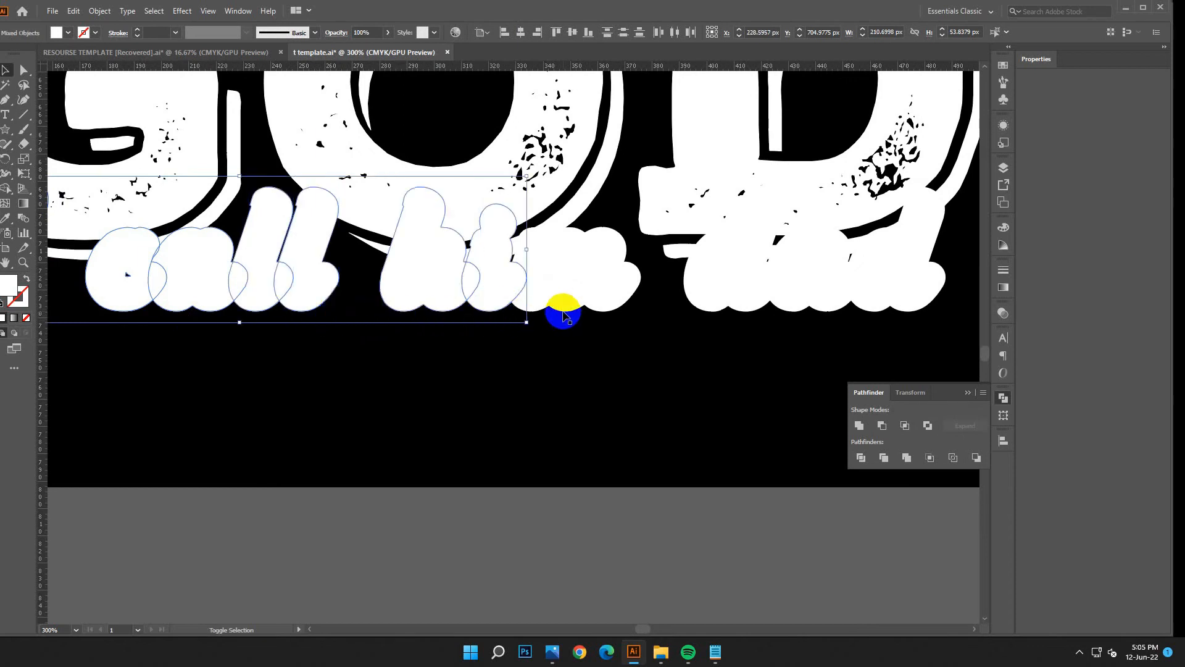
left_click(563, 312, "shift")
left_click(720, 312, "shift")
left_click(827, 307, "shift")
left_click(890, 314, "shift")
left_click(858, 426)
Fill the united I call him dad outline with black and bring it to the front
double_click(9, 285)
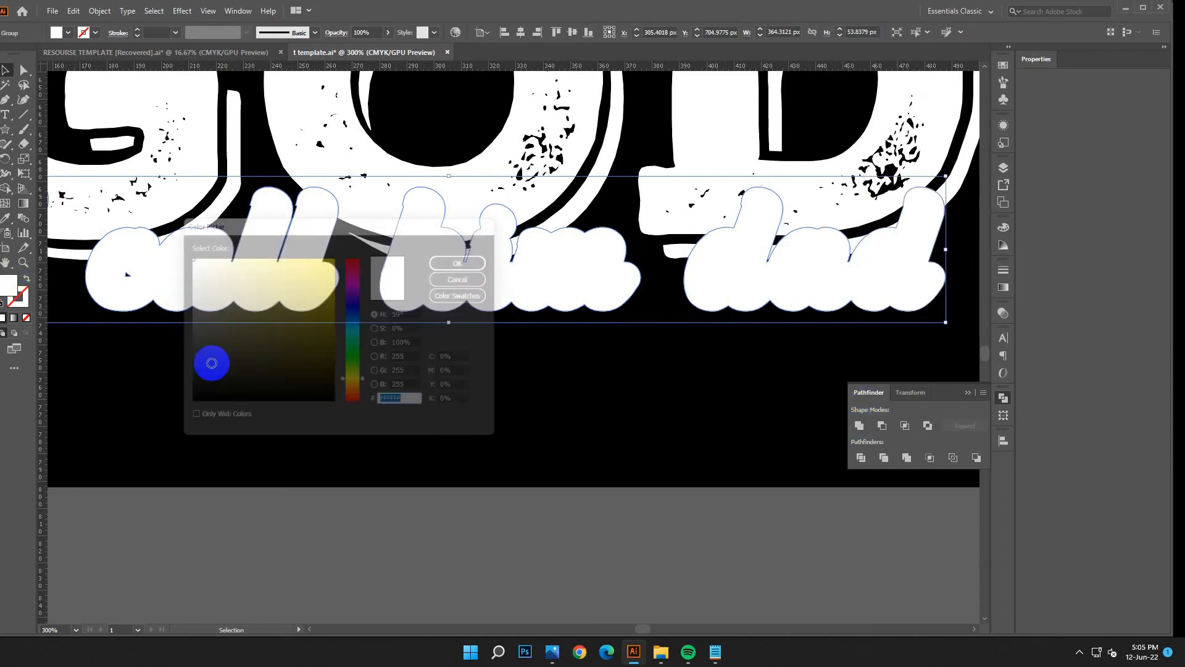
left_click(465, 264)
key("ctrl+minus")
key("ctrl+minus")
key("ctrl+minus")
key("ctrl+minus")
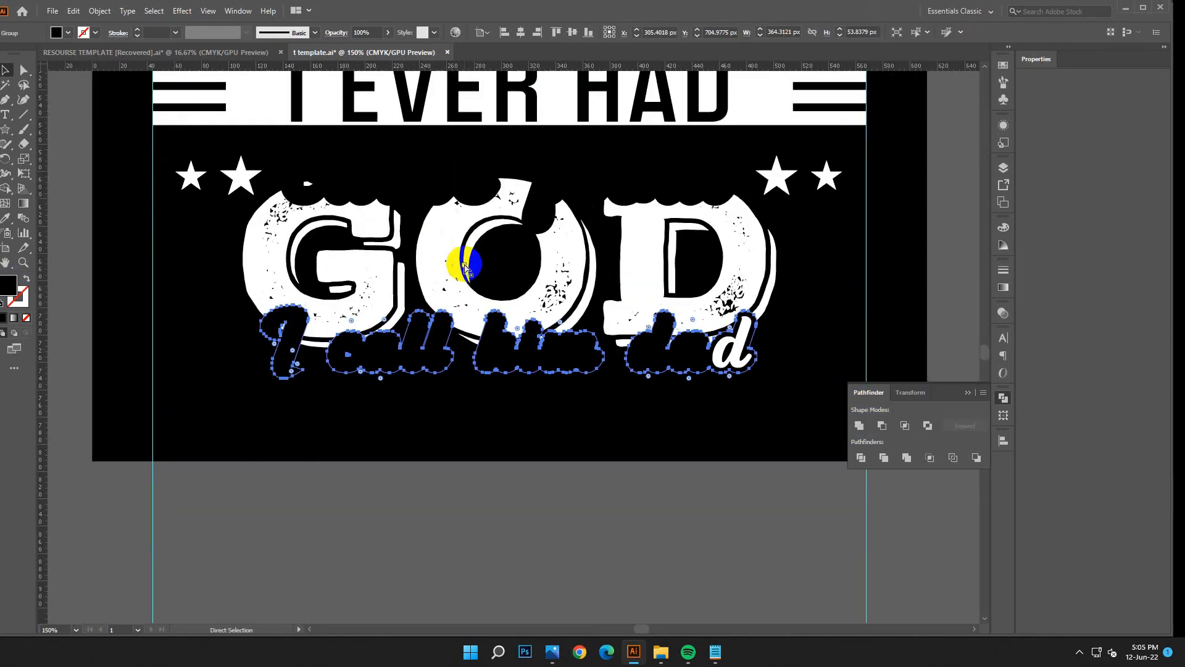
right_click(479, 255)
mouse_move(543, 409)
left_click(653, 408)
left_click(535, 384)
Divide the GOD lettering with both black outline shapes, then select the black pieces with the Magic Wand and delete them
left_click(526, 350)
left_click(501, 269, "shift")
left_click(526, 303, "shift")
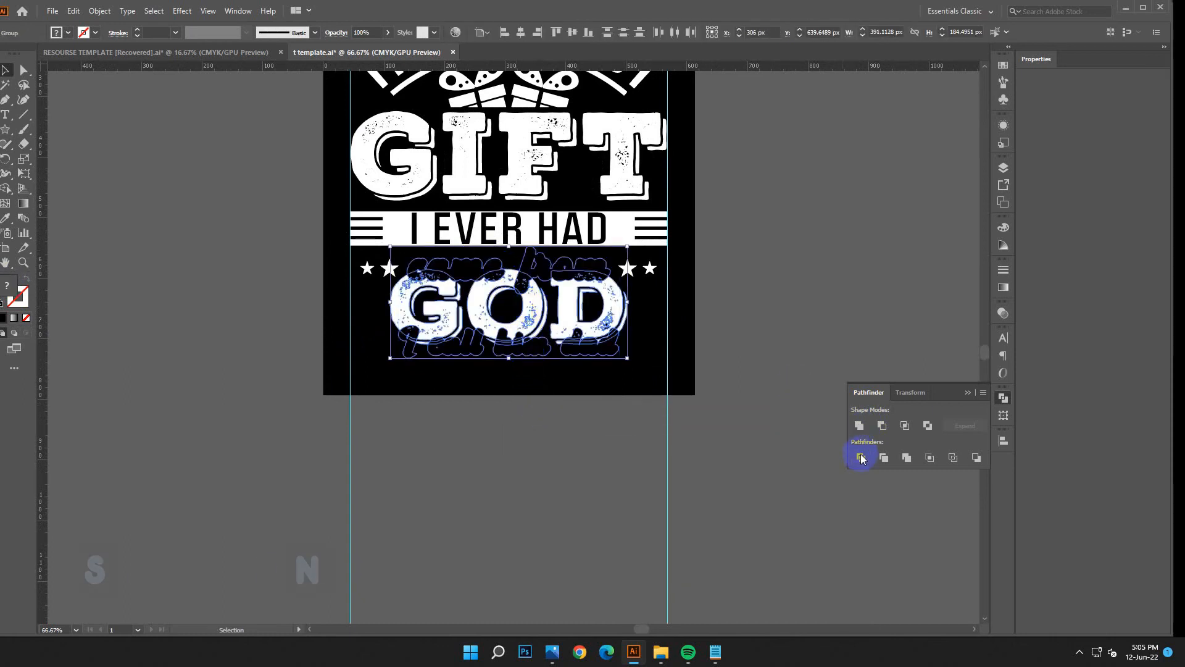
left_click(6, 84)
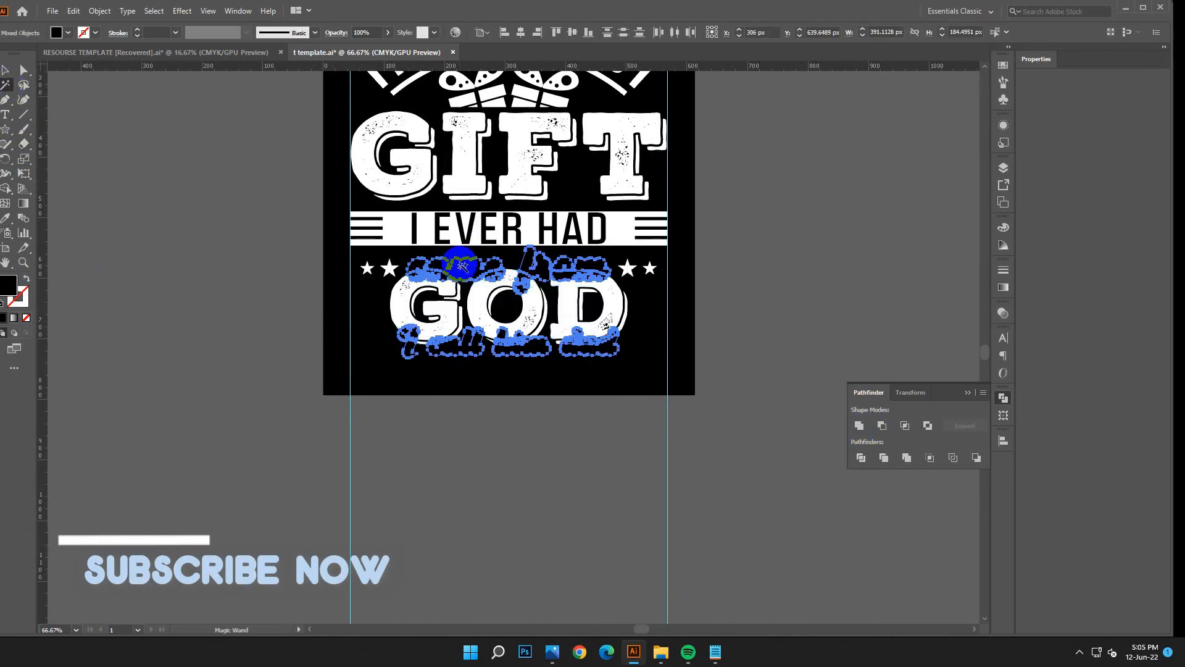
left_click(691, 390)
scroll(691, 389, "down", 2)
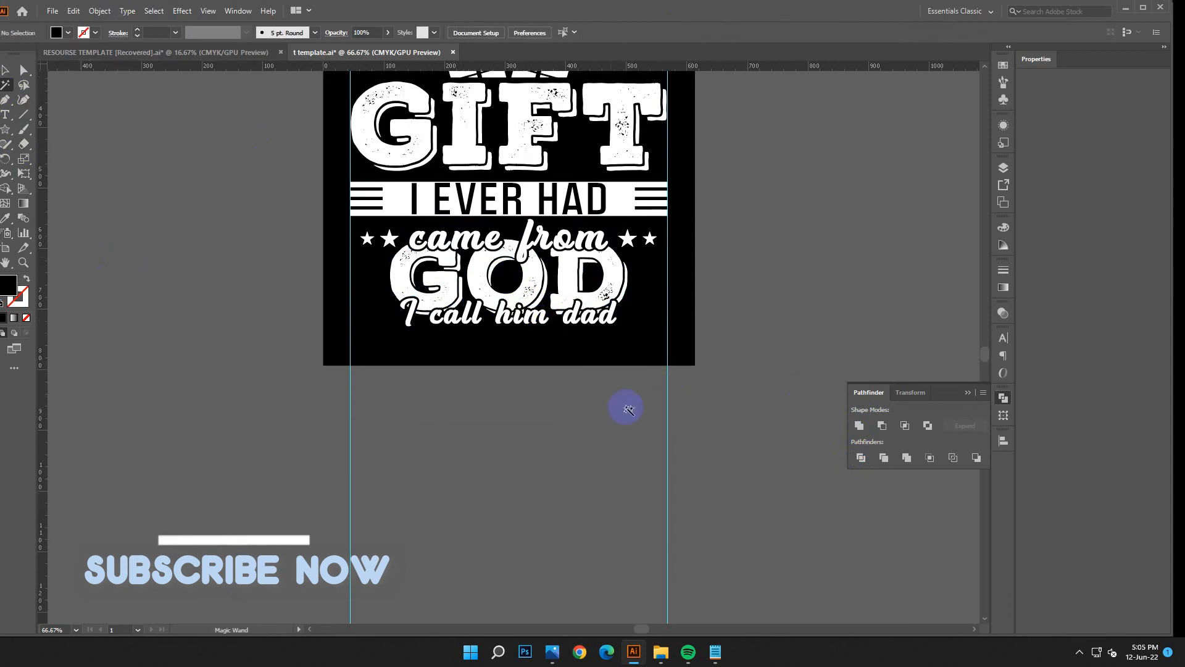
scroll(634, 415, "up", 6)
scroll(634, 416, "down", 5)
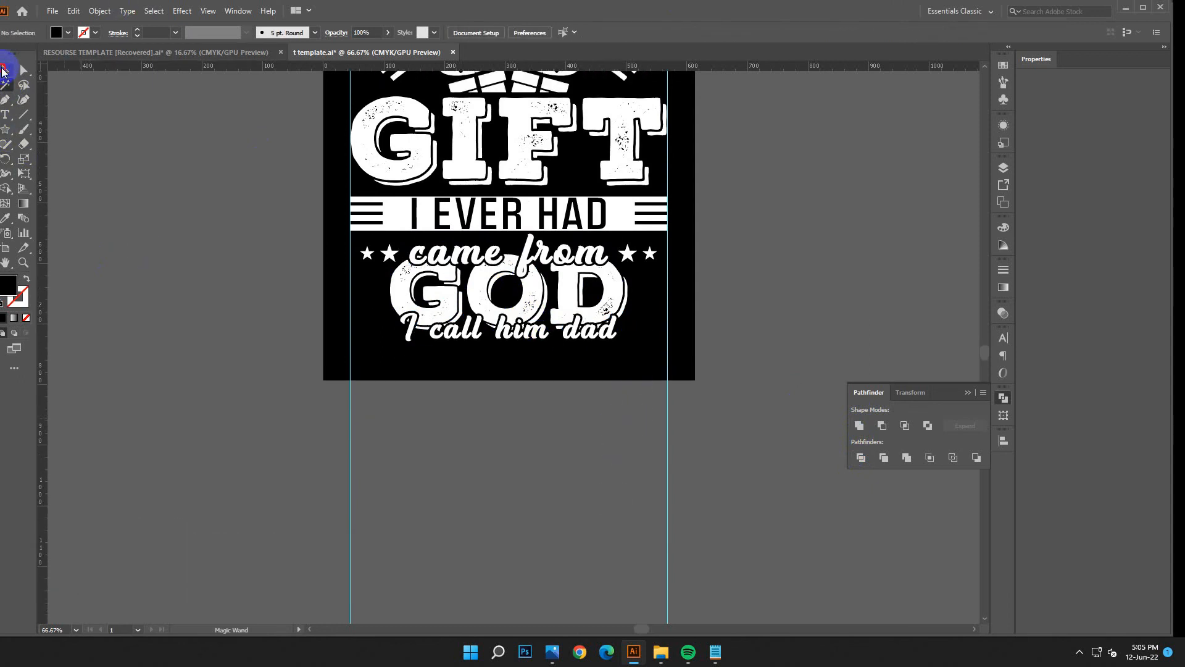
Draw a curved Pen path from beneath the left pair of stars down and outward to the left guide
key("ctrl+1")
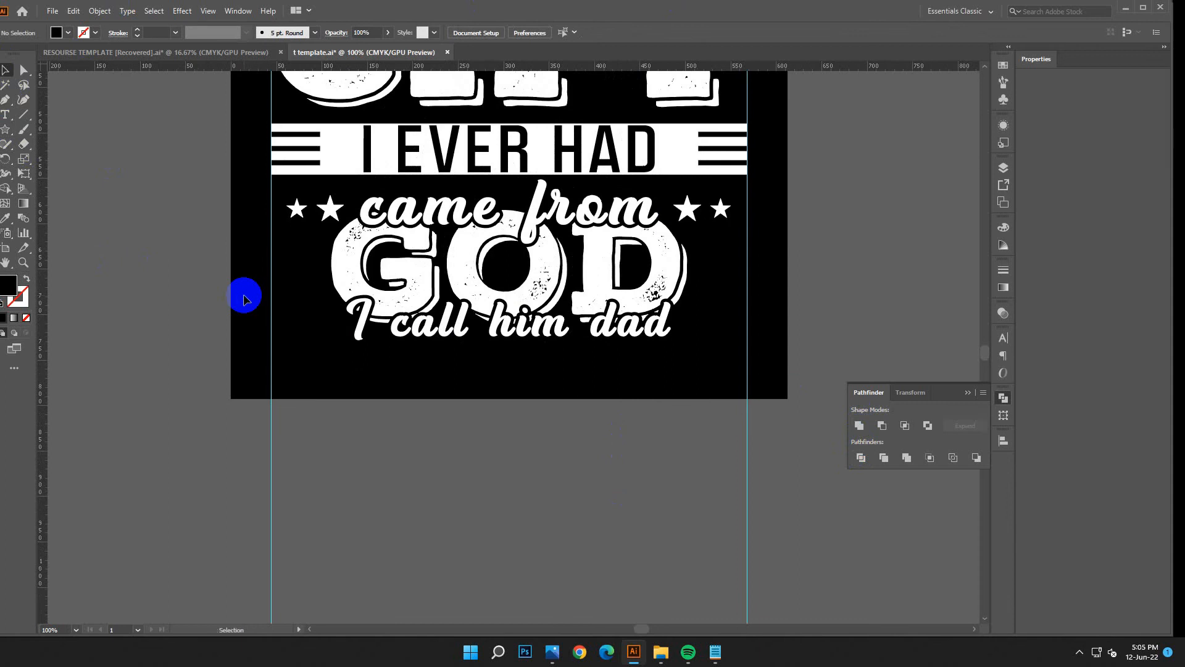
left_click(5, 101)
left_click(308, 241)
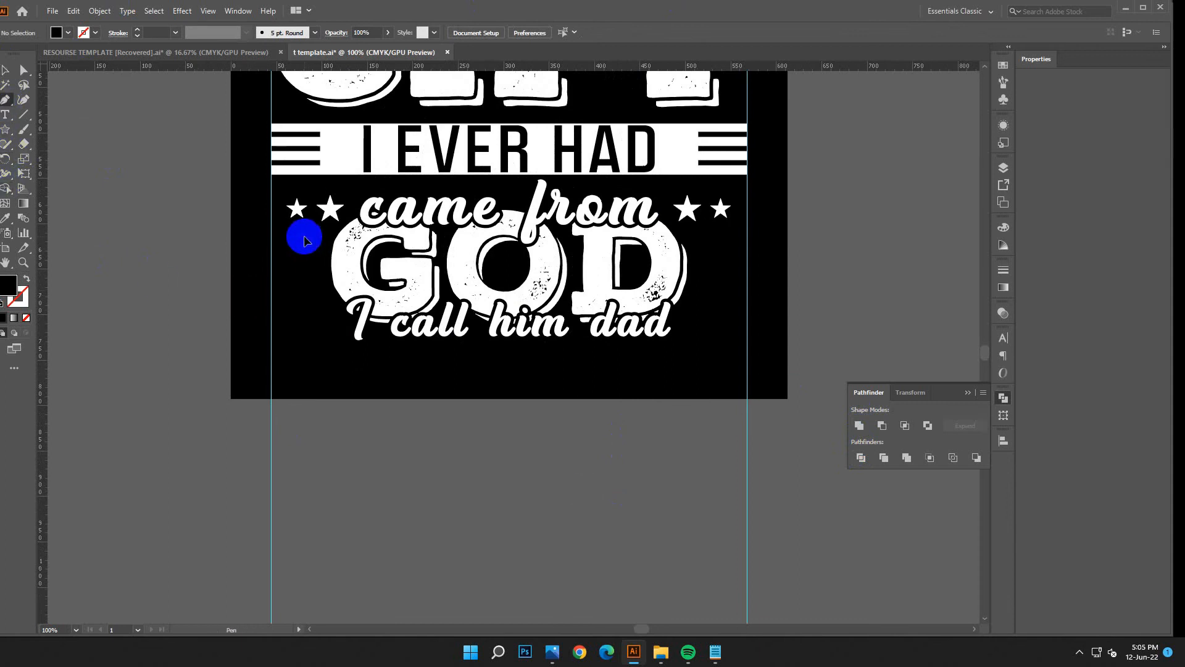
left_click(272, 324)
left_click_drag(266, 337, 251, 347)
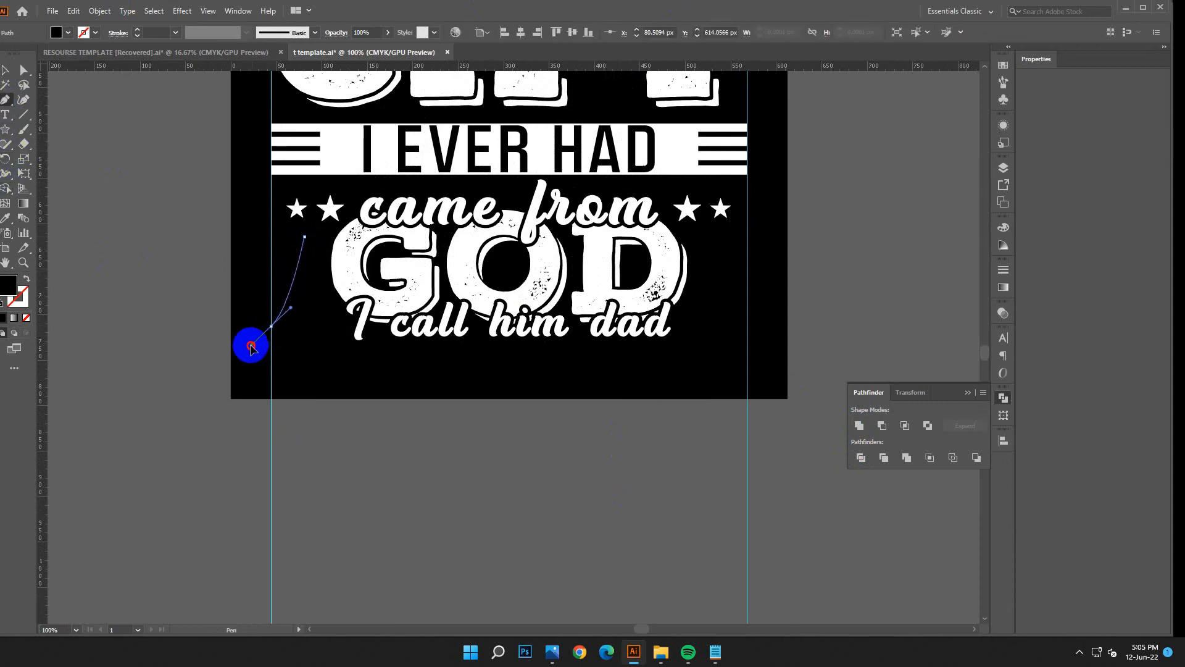
left_click(74, 10)
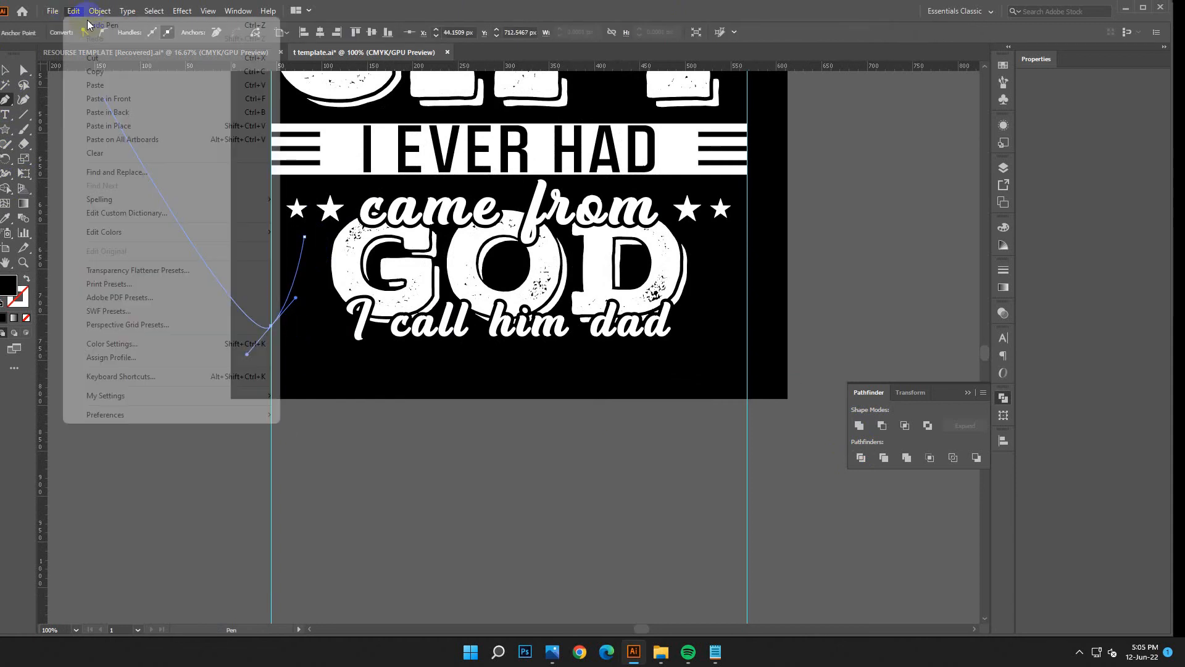
left_click(84, 25)
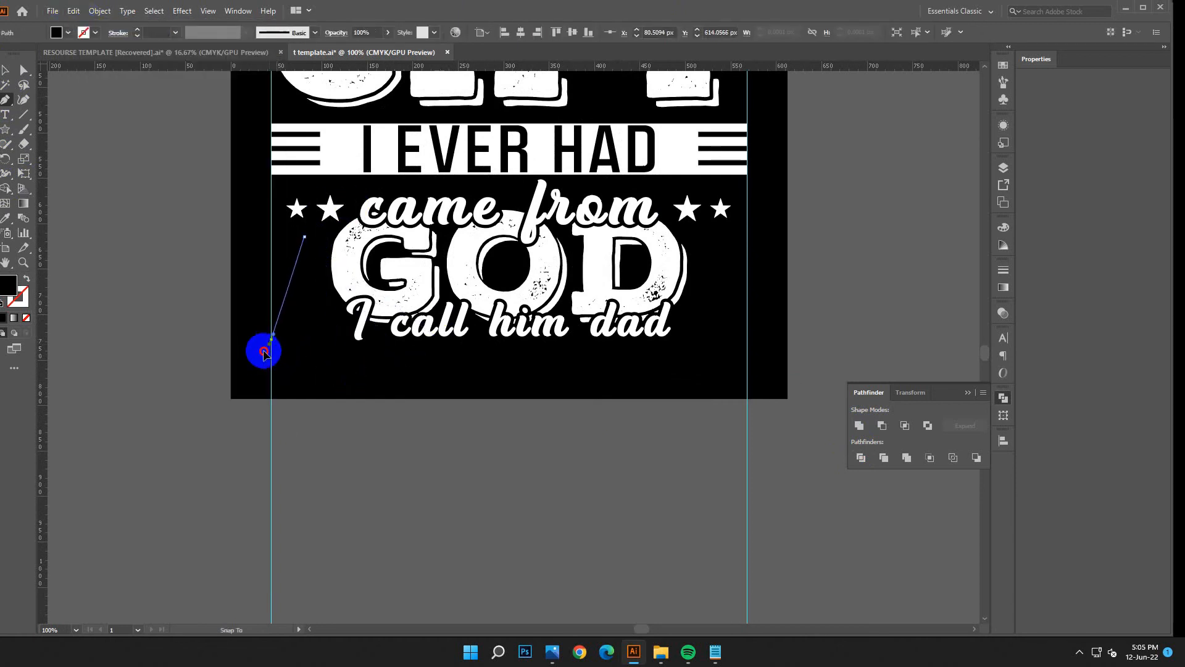
left_click_drag(264, 352, 246, 369)
Sample white from the GOD lettering for the pen path and swap it to a white stroke with no fill
key("ctrl+plus")
key("ctrl+plus")
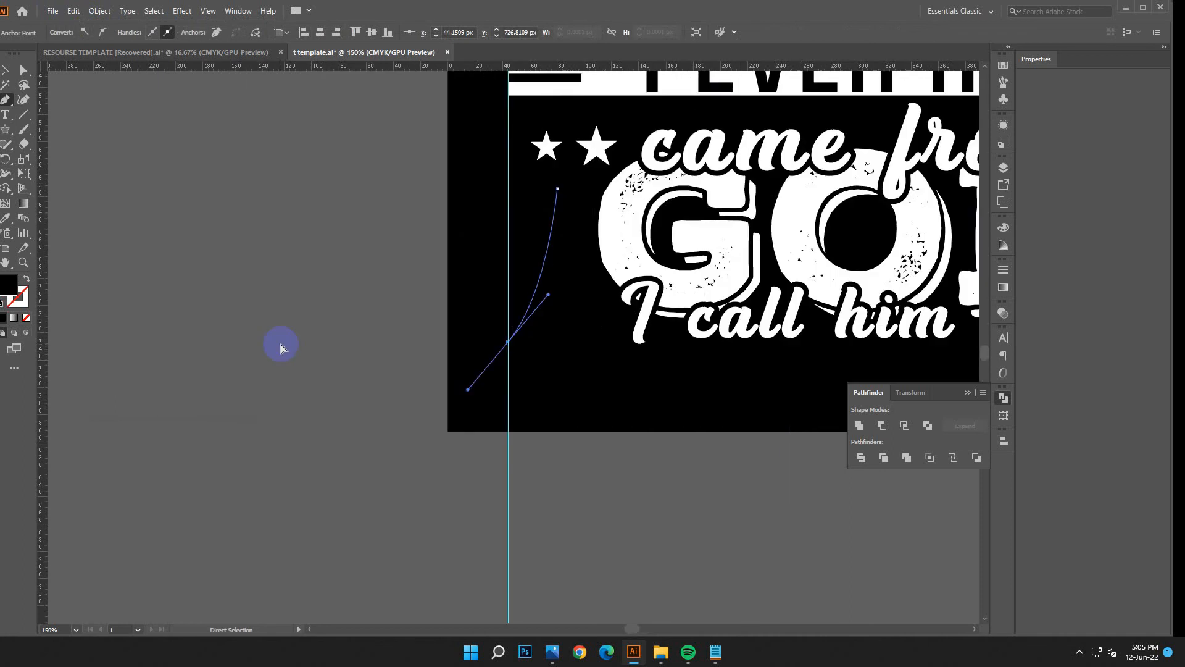
left_click_drag(513, 454, 371, 448)
key("i")
left_click(577, 250)
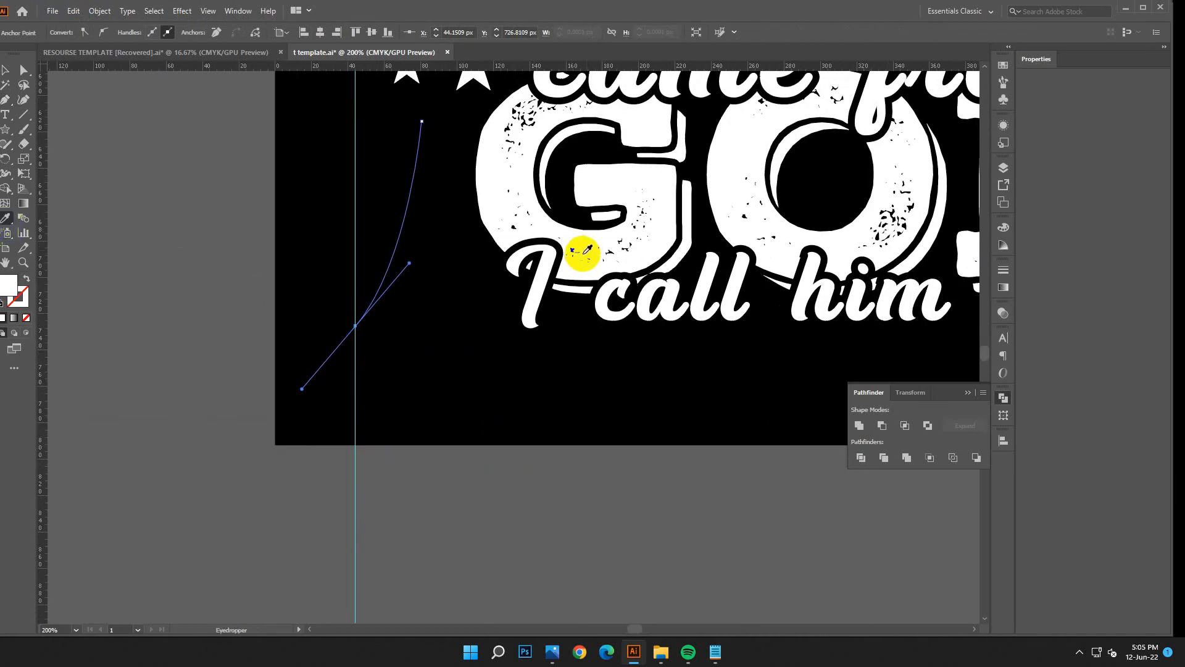
left_click(27, 279)
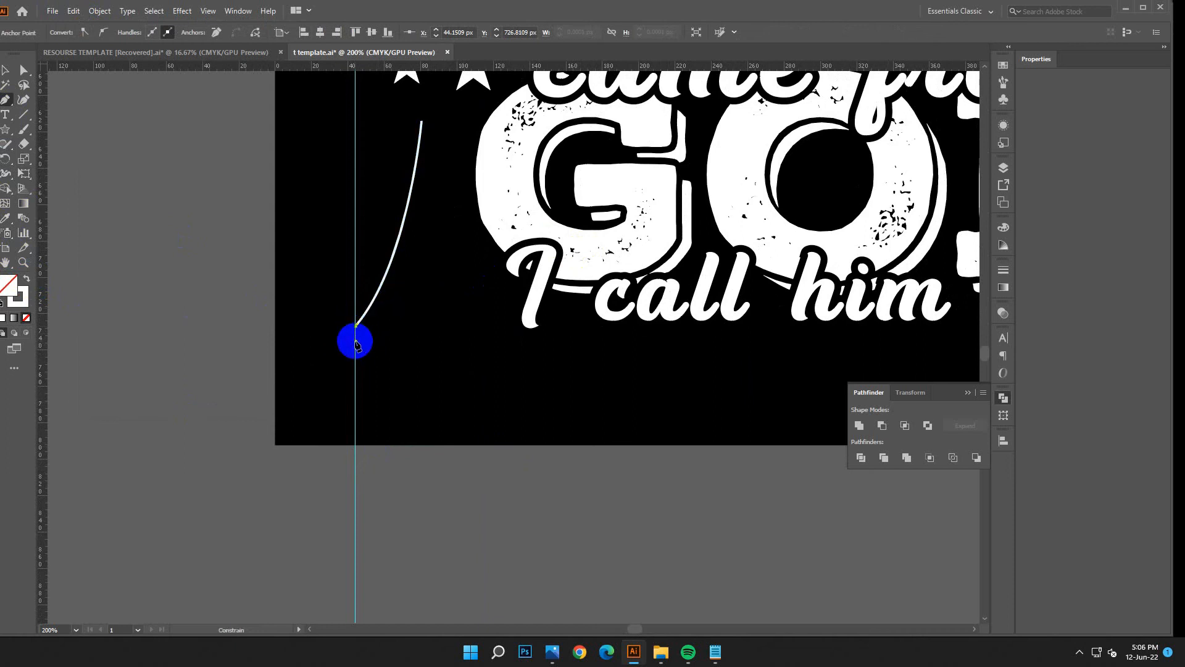
Complete the path as a closed, tapered L-shaped corner ornament about 85 × 121 px and give it a white fill without stroke
left_click(356, 339)
left_click_drag(511, 307, 571, 310)
left_click_drag(384, 316, 326, 338)
left_click(403, 318)
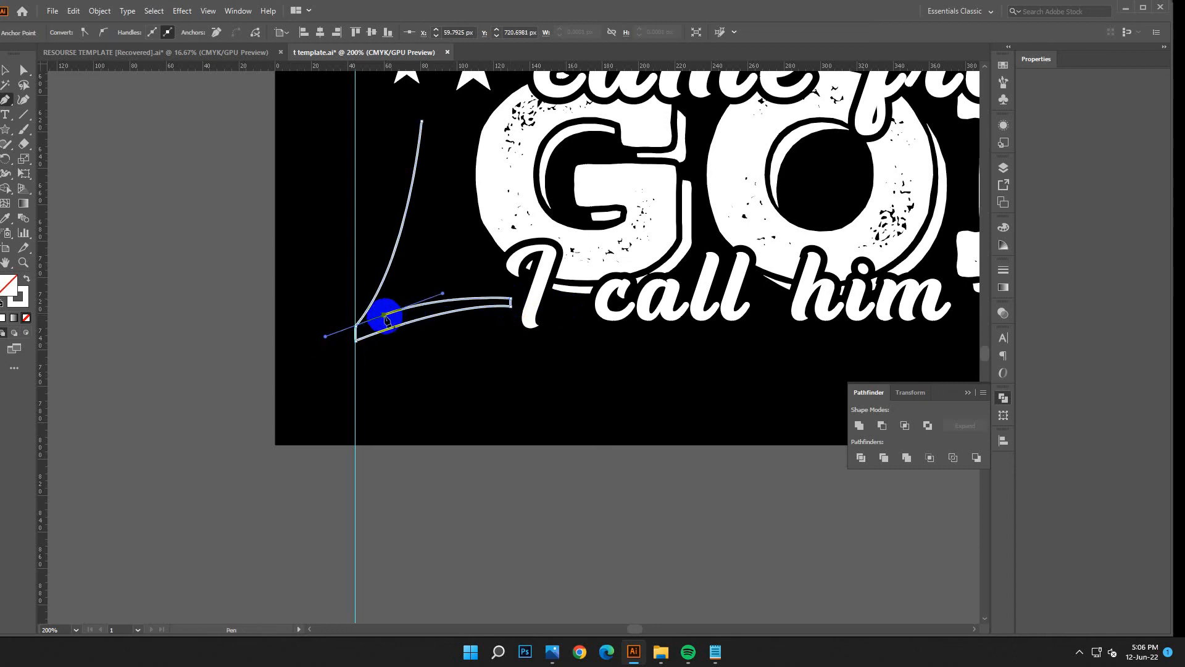
scroll(420, 259, "up", 2)
left_click_drag(430, 197, 430, 117)
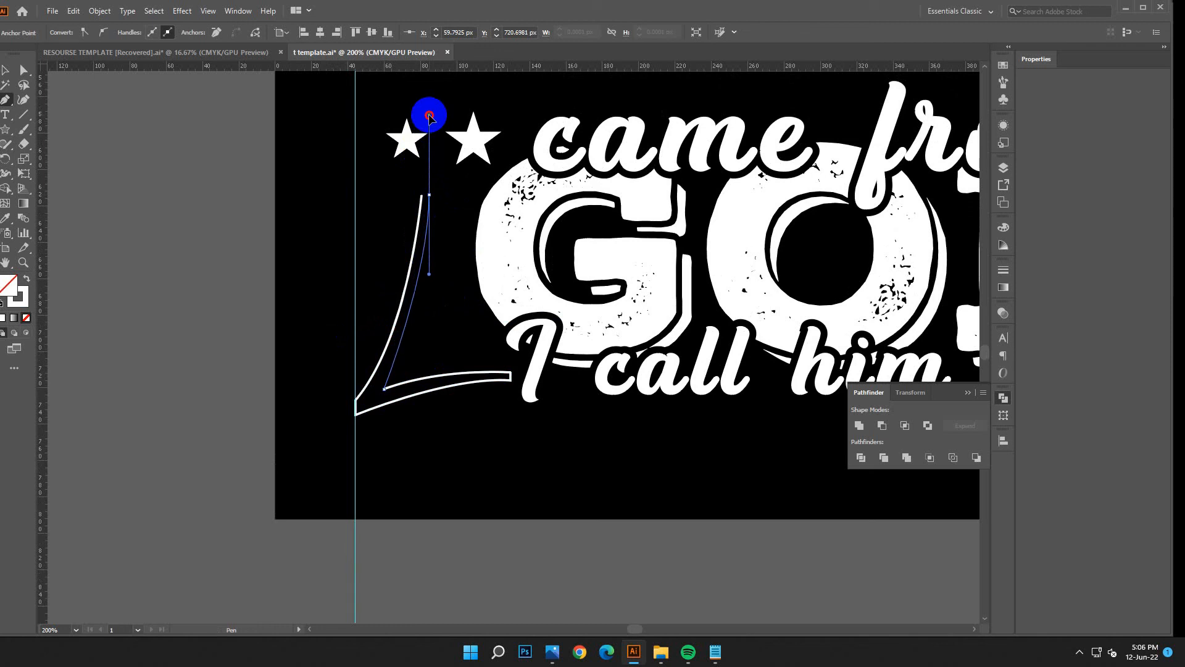
left_click(438, 194)
left_click(5, 70)
left_click(27, 281)
left_click(136, 312)
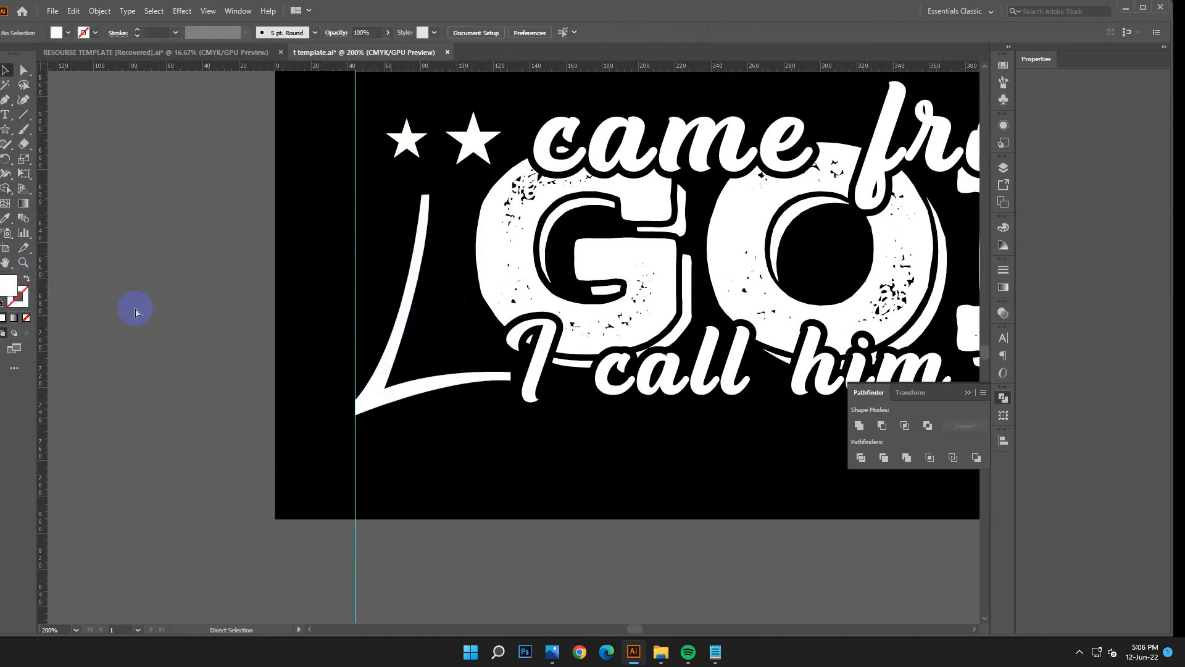
Make a copy of the corner ornament reflected across the vertical axis and place it against the right guide
key("ctrl+minus")
key("ctrl+minus")
key("ctrl+minus")
left_click_drag(417, 476, 457, 478)
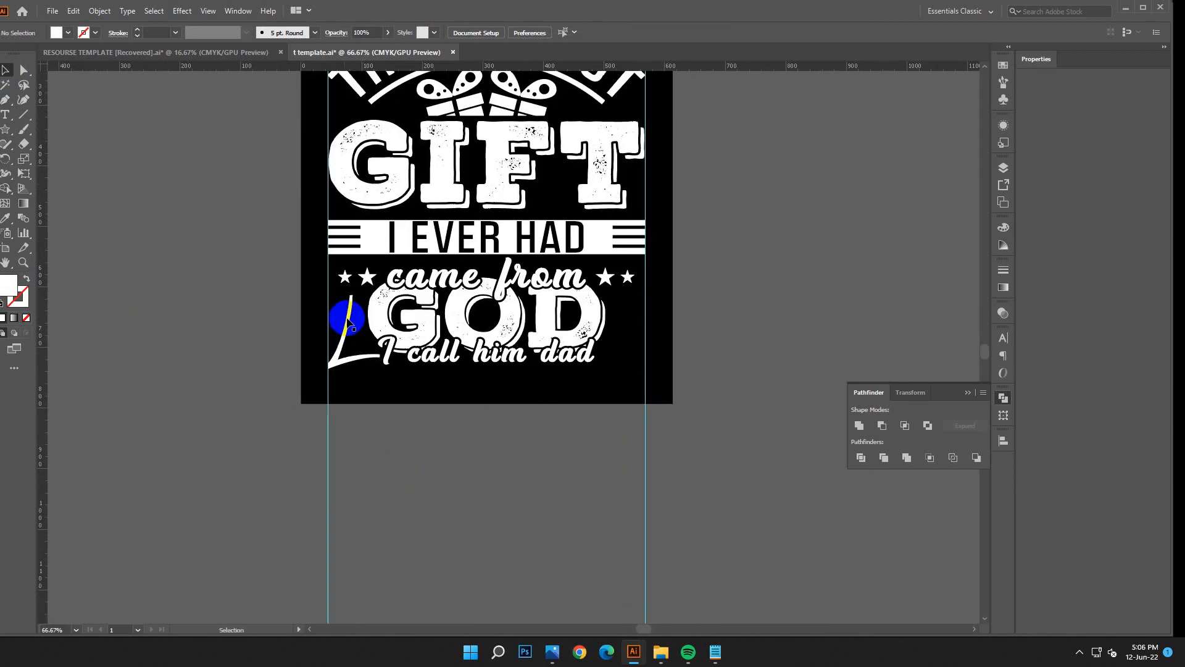
left_click(348, 318)
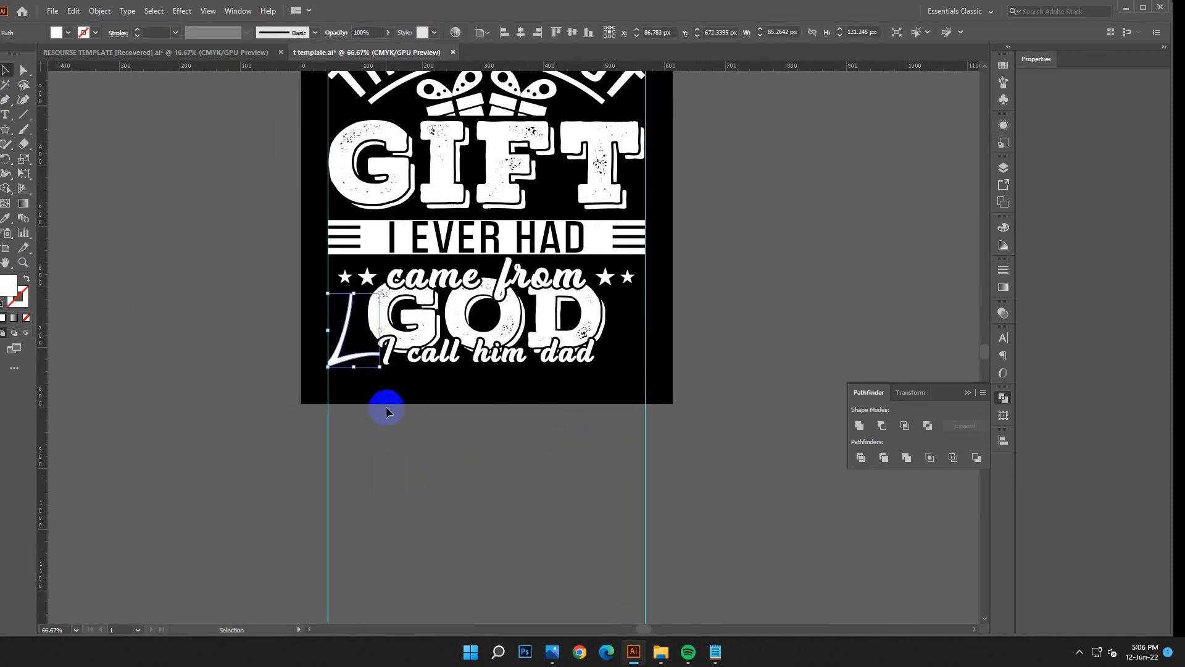
right_click(393, 426)
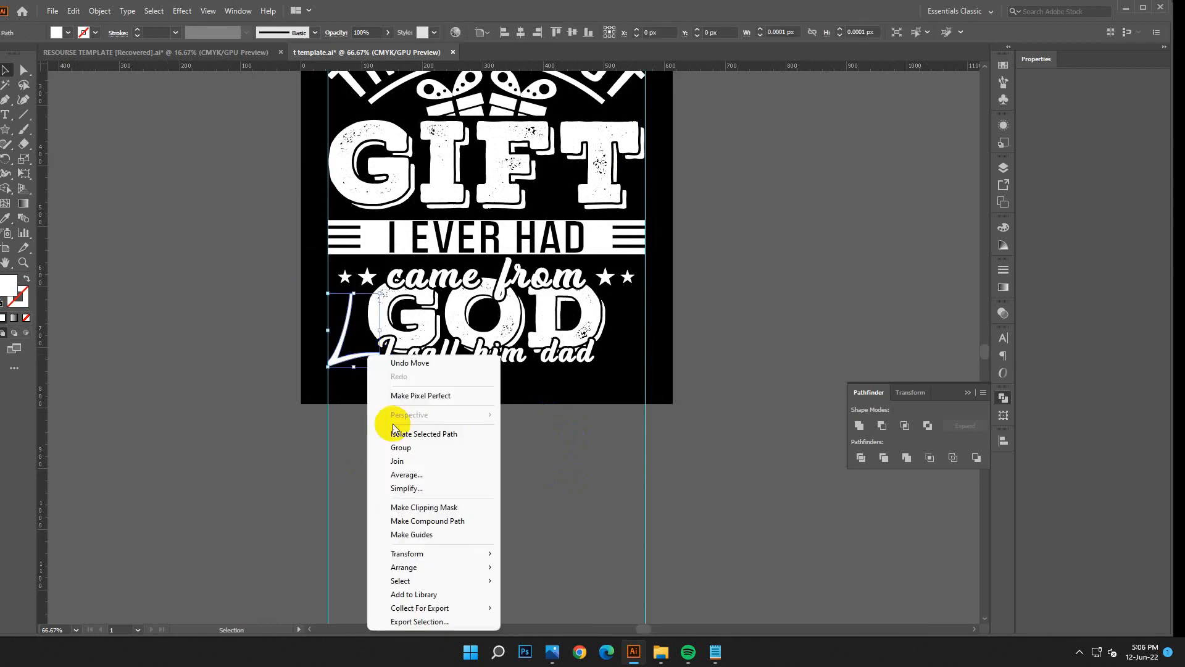
left_click(525, 484)
left_click(772, 449)
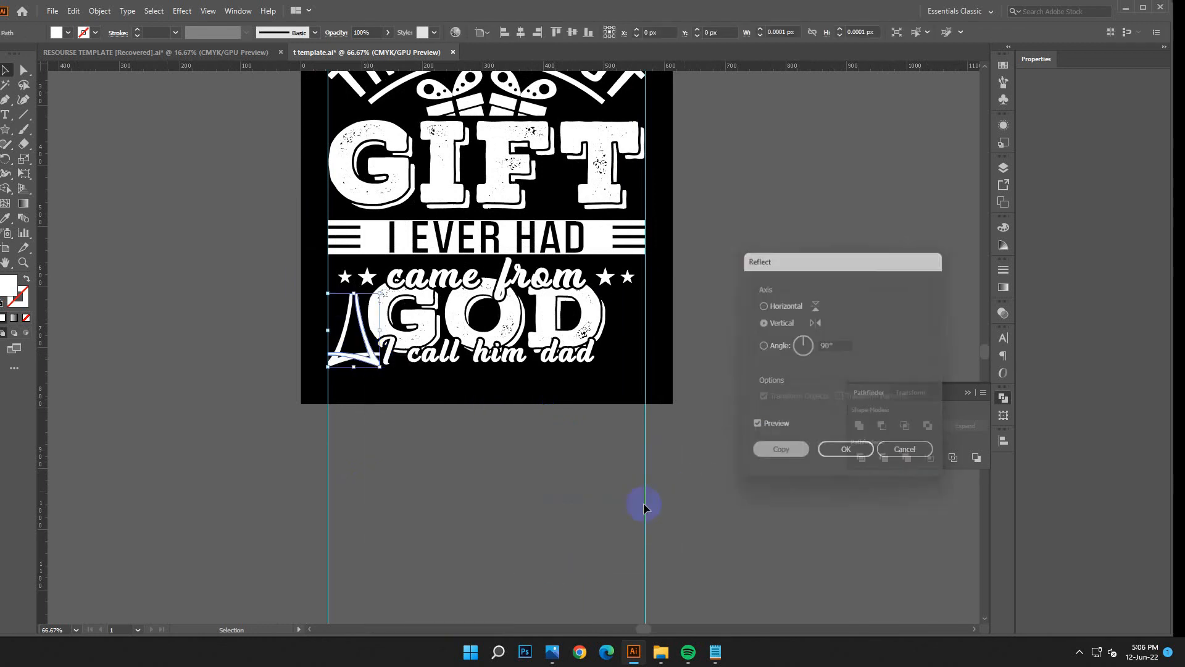
left_click_drag(372, 364, 637, 382)
left_click(722, 407)
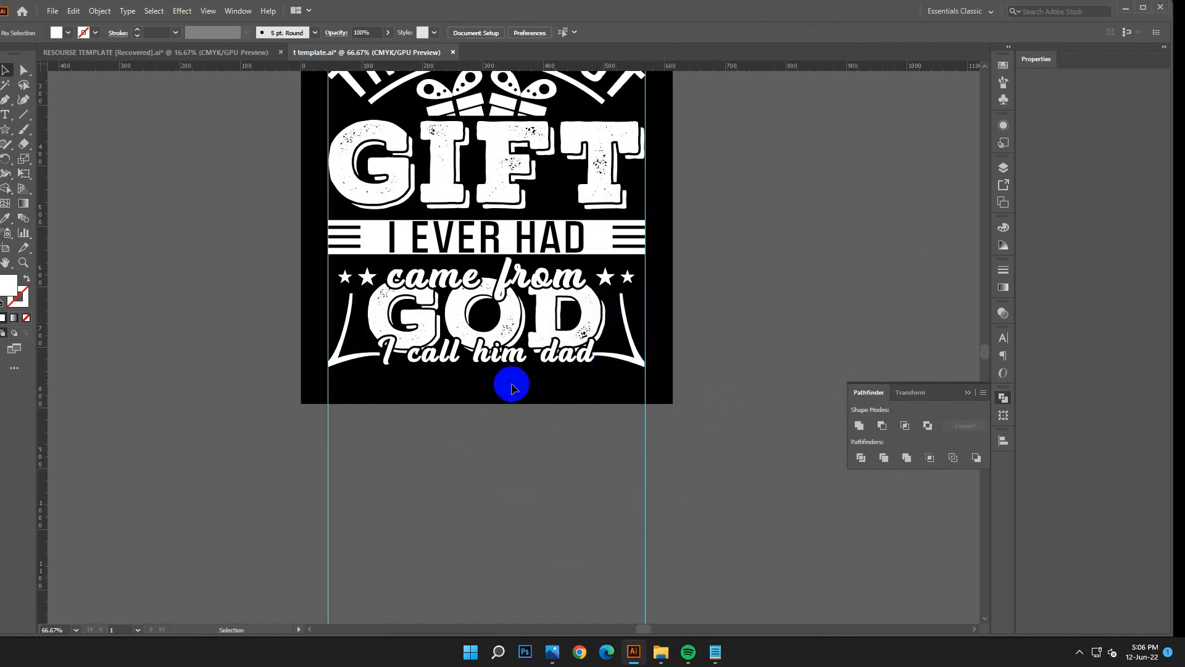
left_click(642, 364)
left_click(668, 378)
left_click_drag(557, 397, 417, 273)
key("ctrl+g")
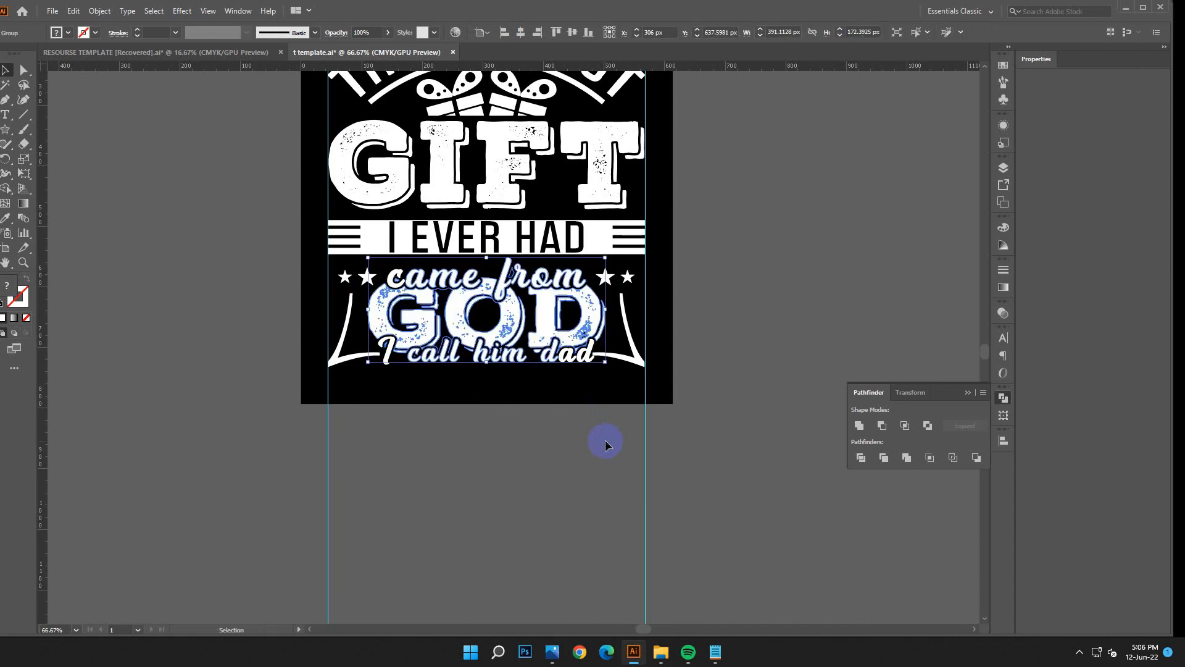
left_click(485, 362, "shift")
left_click(74, 13)
left_click(92, 26)
Scale the came from, GOD and I call him dad lettering as one group to about 368 × 166 px and nudge it 2 px left
left_click(324, 270)
left_click_drag(385, 266, 619, 389)
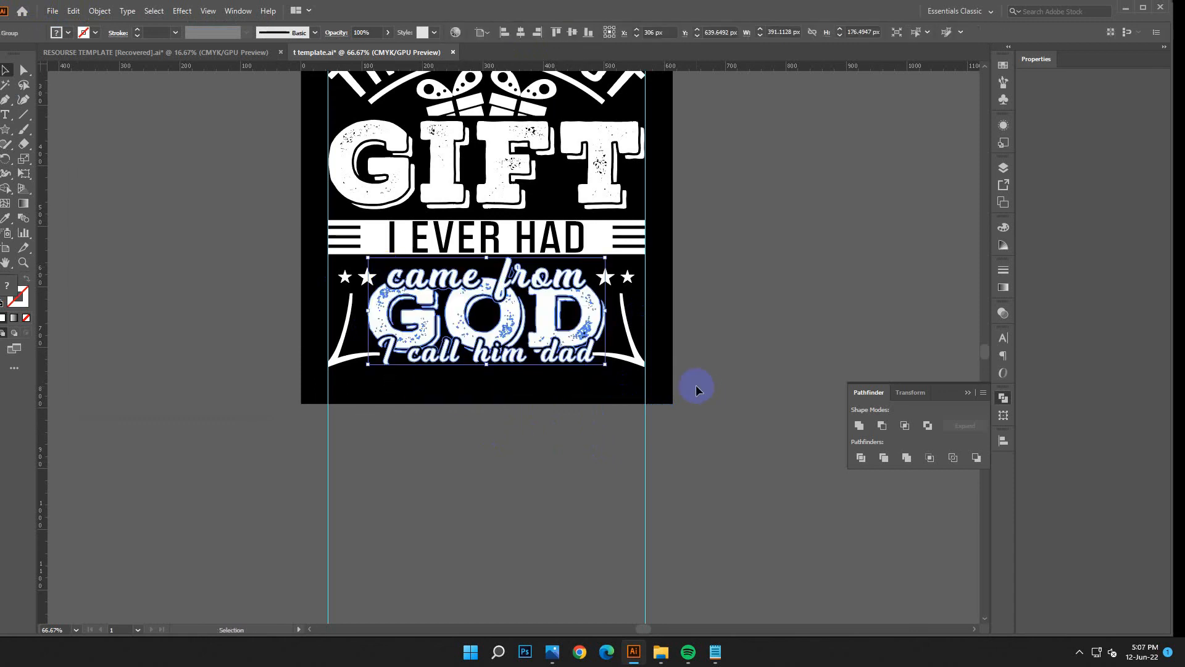
left_click_drag(486, 364, 487, 362)
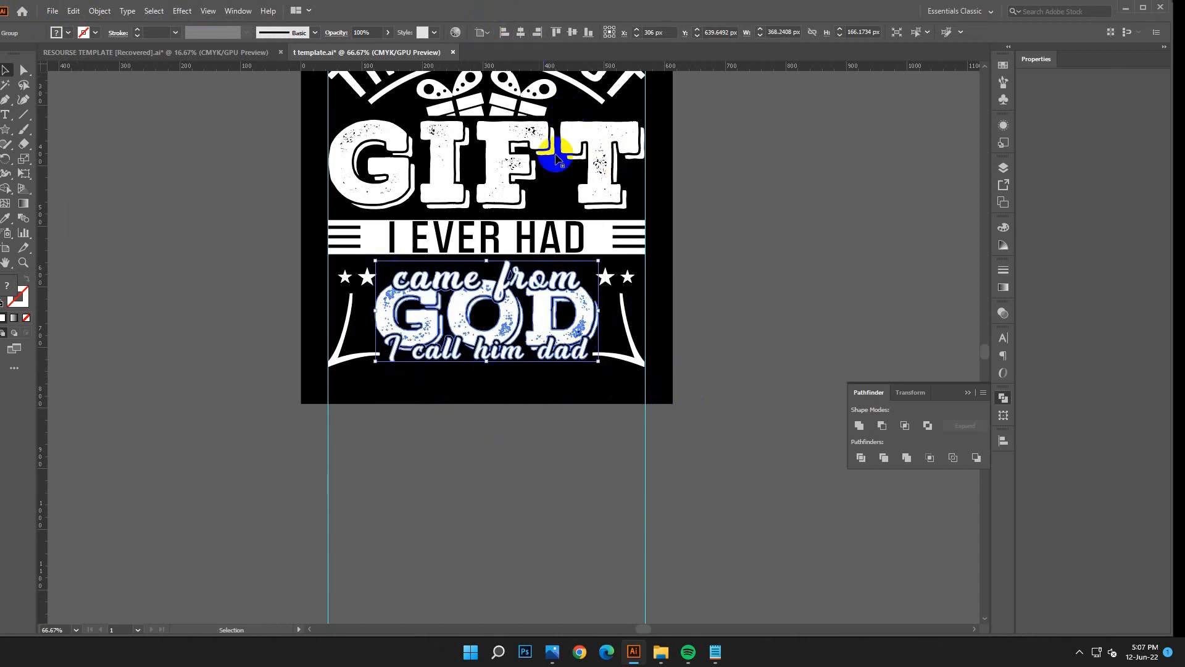
key("Left")
key("Left")
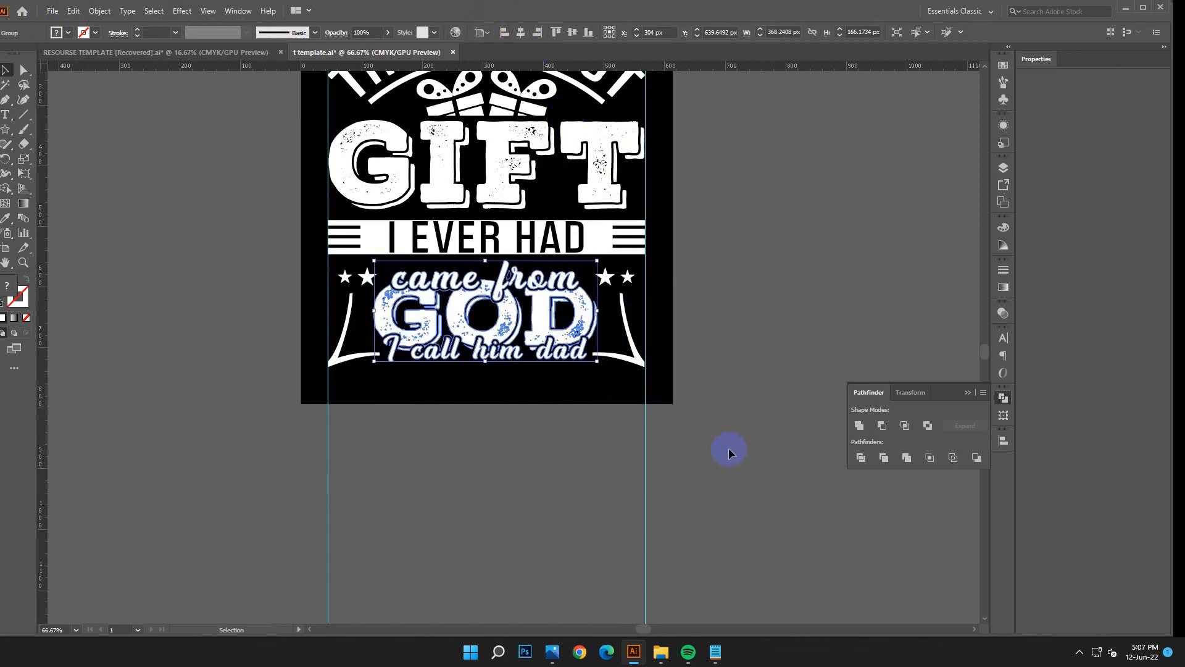
left_click(730, 447)
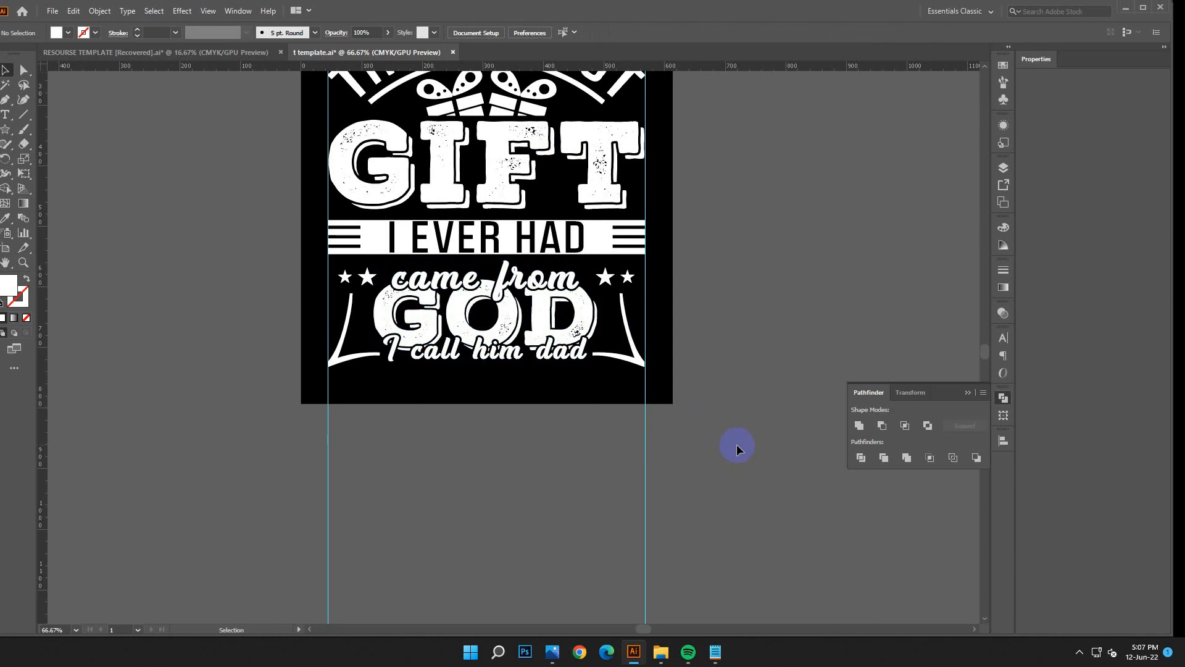
Select the whole typography design from the dotted arc to the corner ornaments, expand it and group all its parts
key("ctrl+minus")
scroll(574, 167, "up", 1)
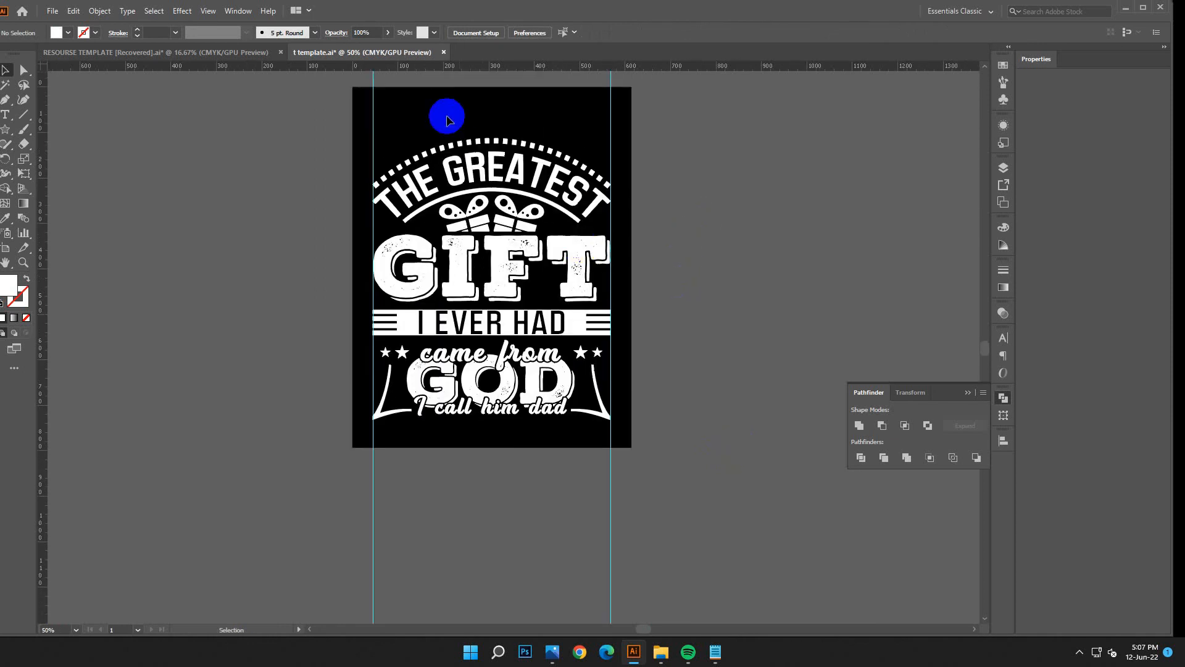
left_click(460, 374)
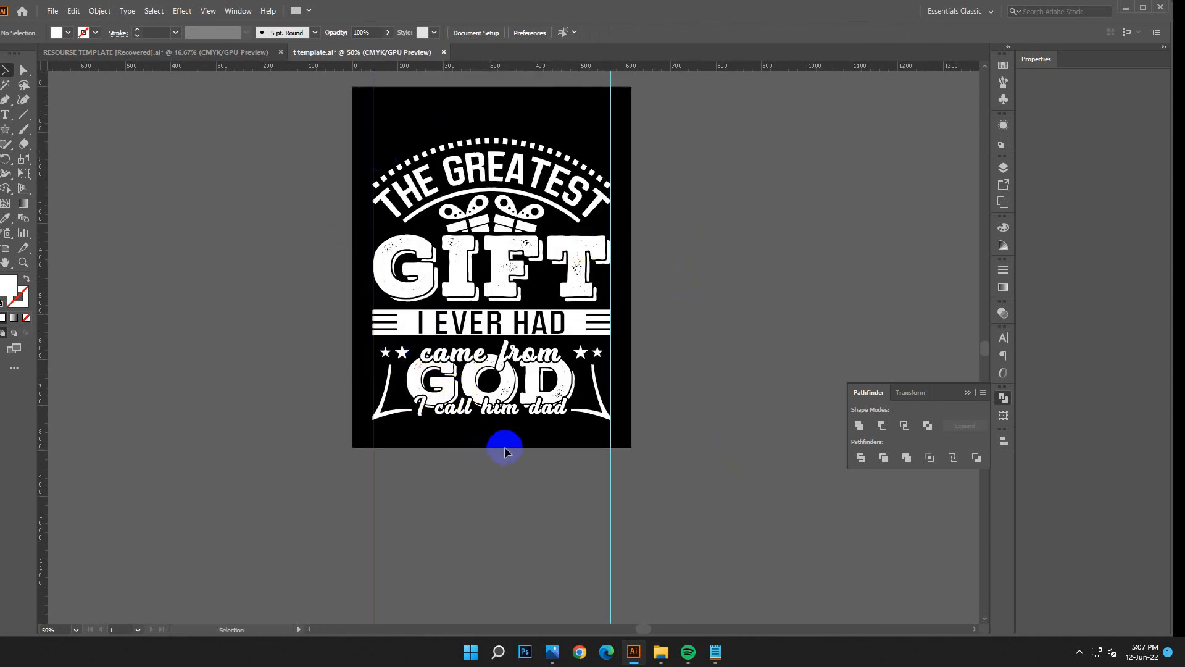
left_click_drag(359, 138, 645, 437)
left_click(100, 10)
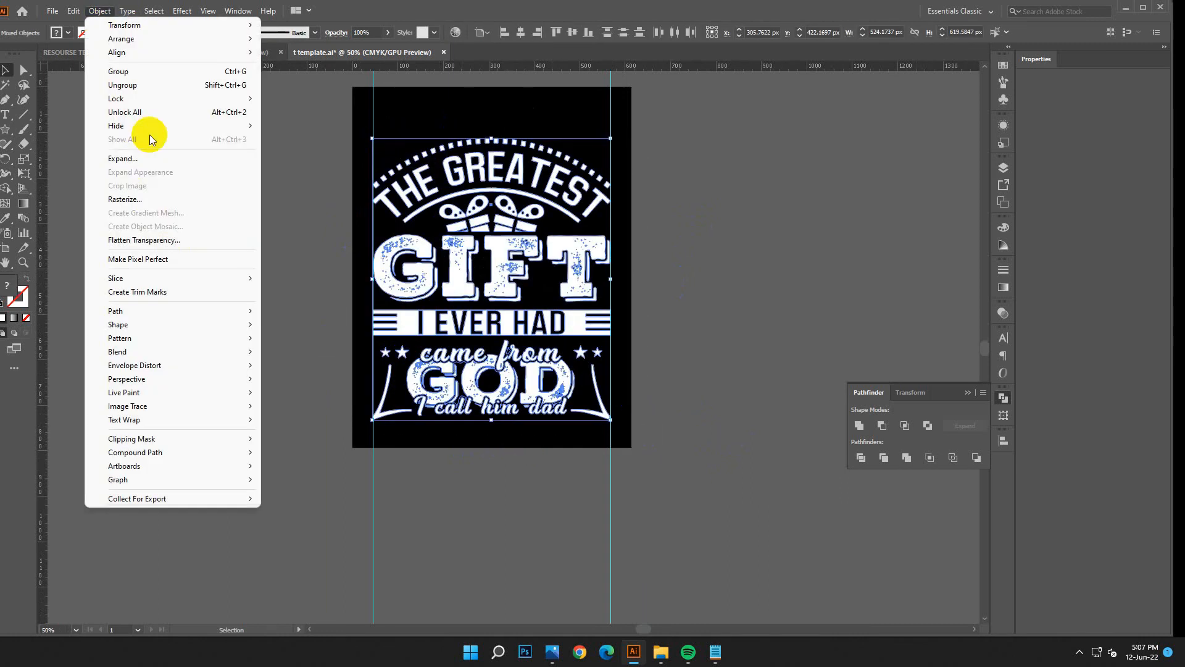
left_click(131, 159)
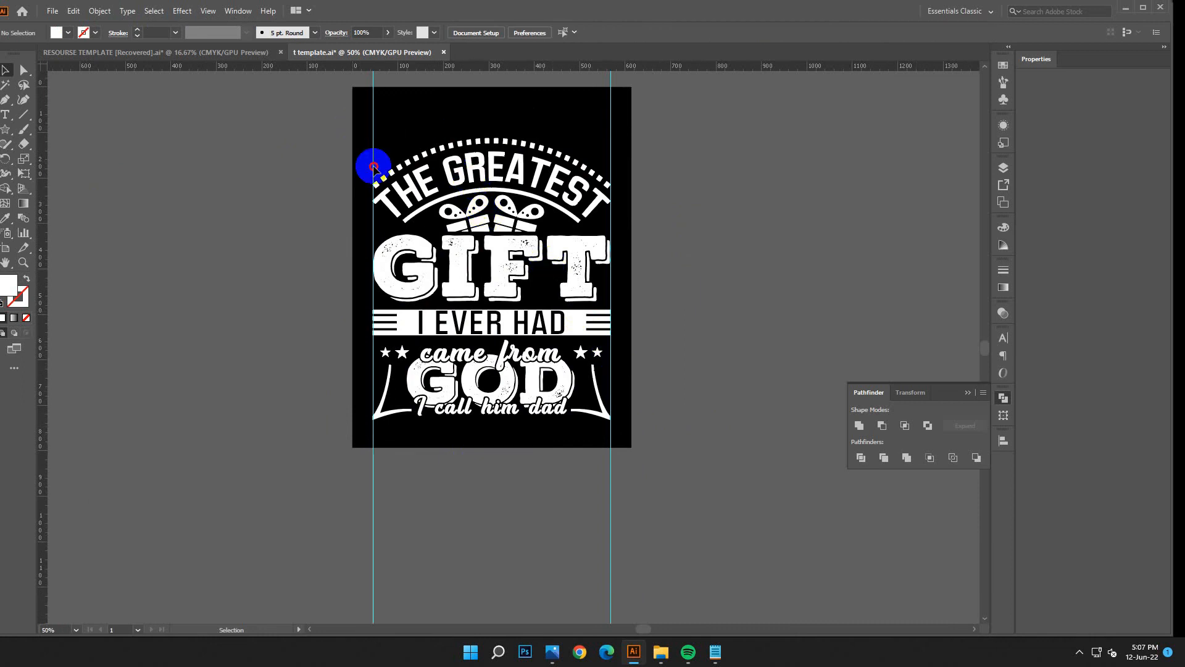
key("ctrl+minus")
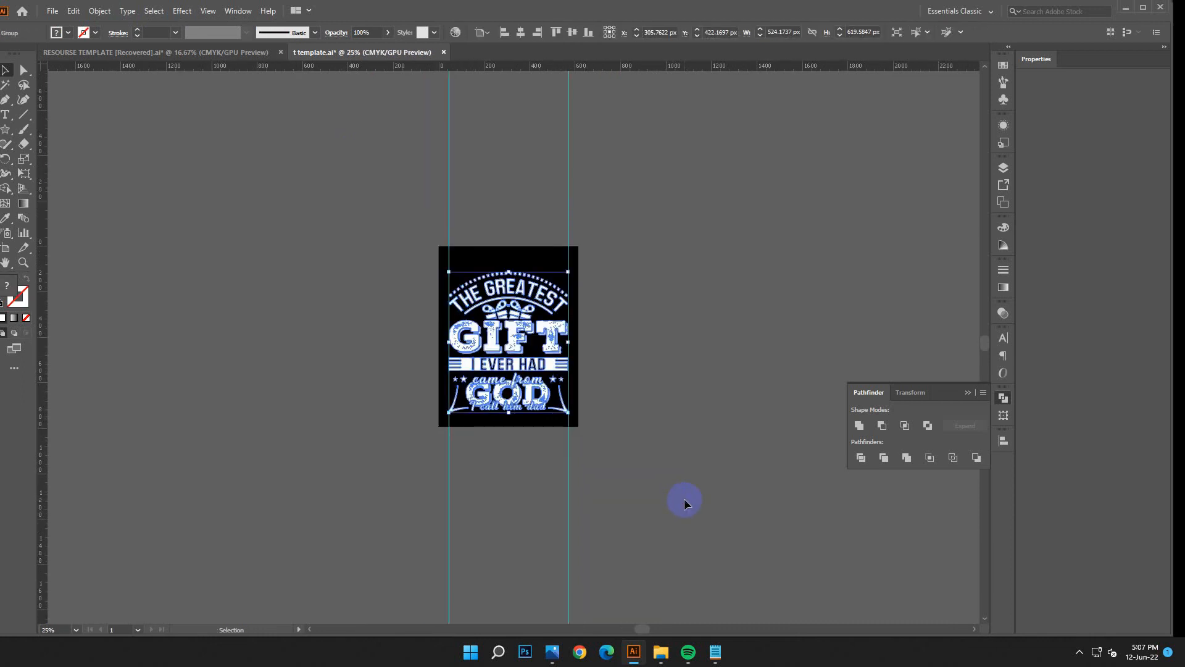
Centre the grouped design horizontally and vertically on the artboard
left_click(566, 355)
left_click_drag(566, 355, 514, 318)
left_click(759, 418)
left_click(520, 32)
left_click(572, 32)
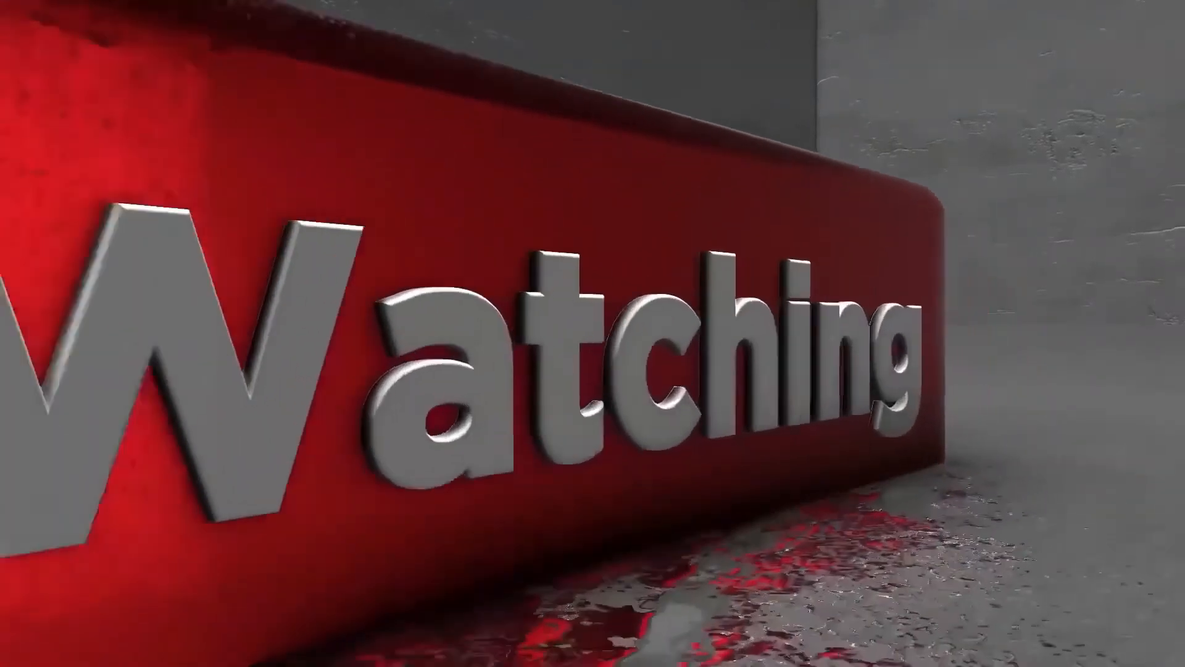